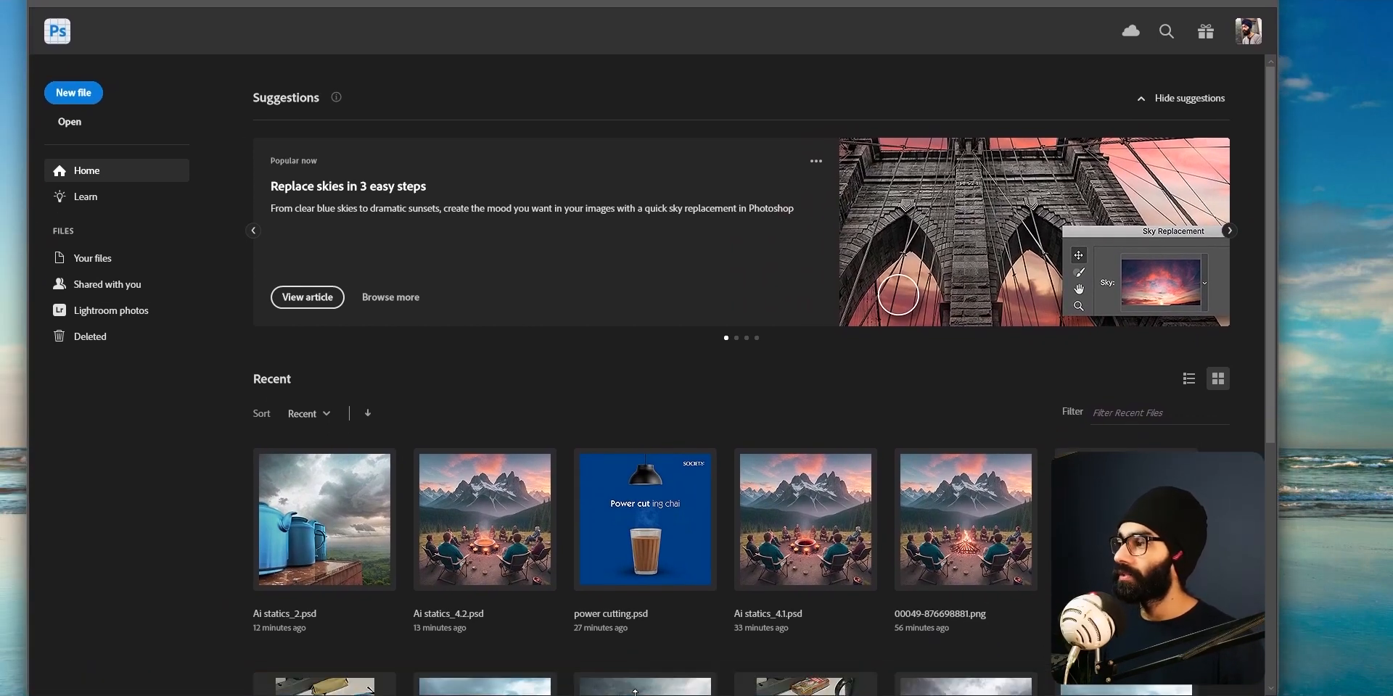
Step: Widen the application window until it spans the full width of the screen
left_click_drag(28, 401, 1, 401)
left_click_drag(1283, 357, 1387, 357)
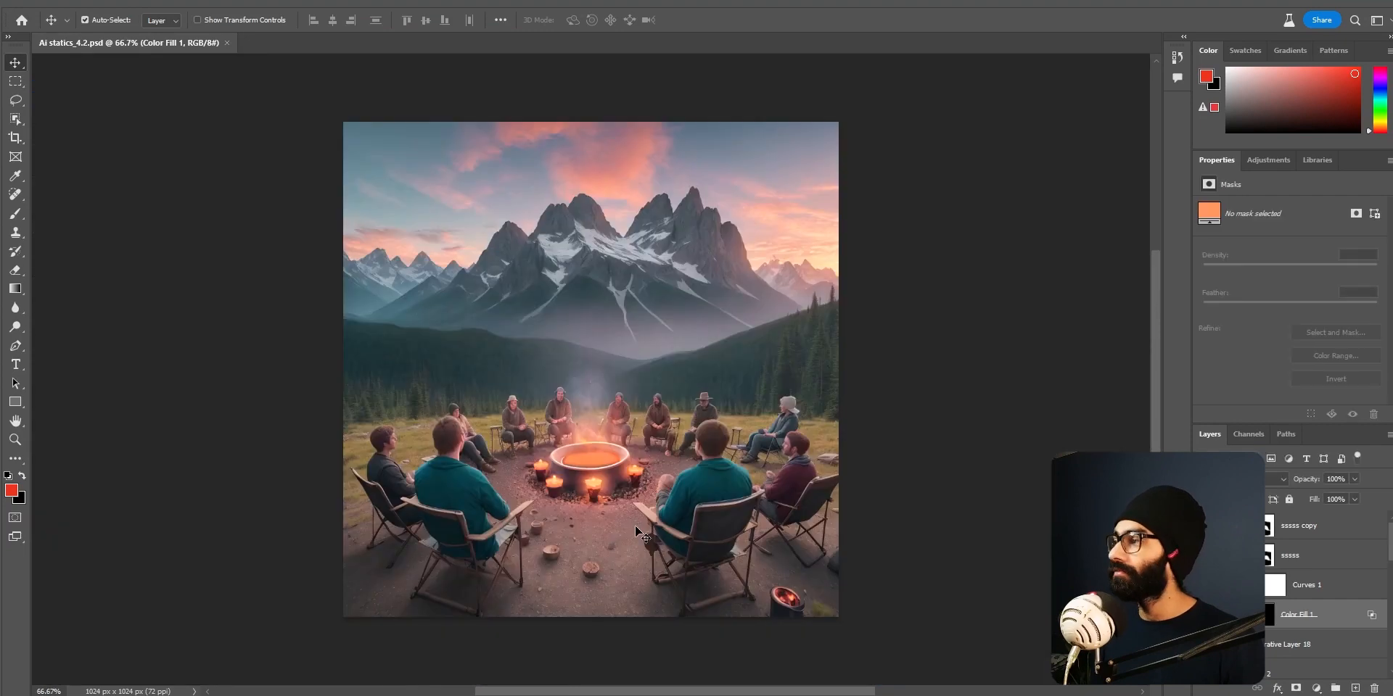
Step: Hide every layer except Layer 1 so only the original campfire image is displayed
scroll(486, 438, "up", 2)
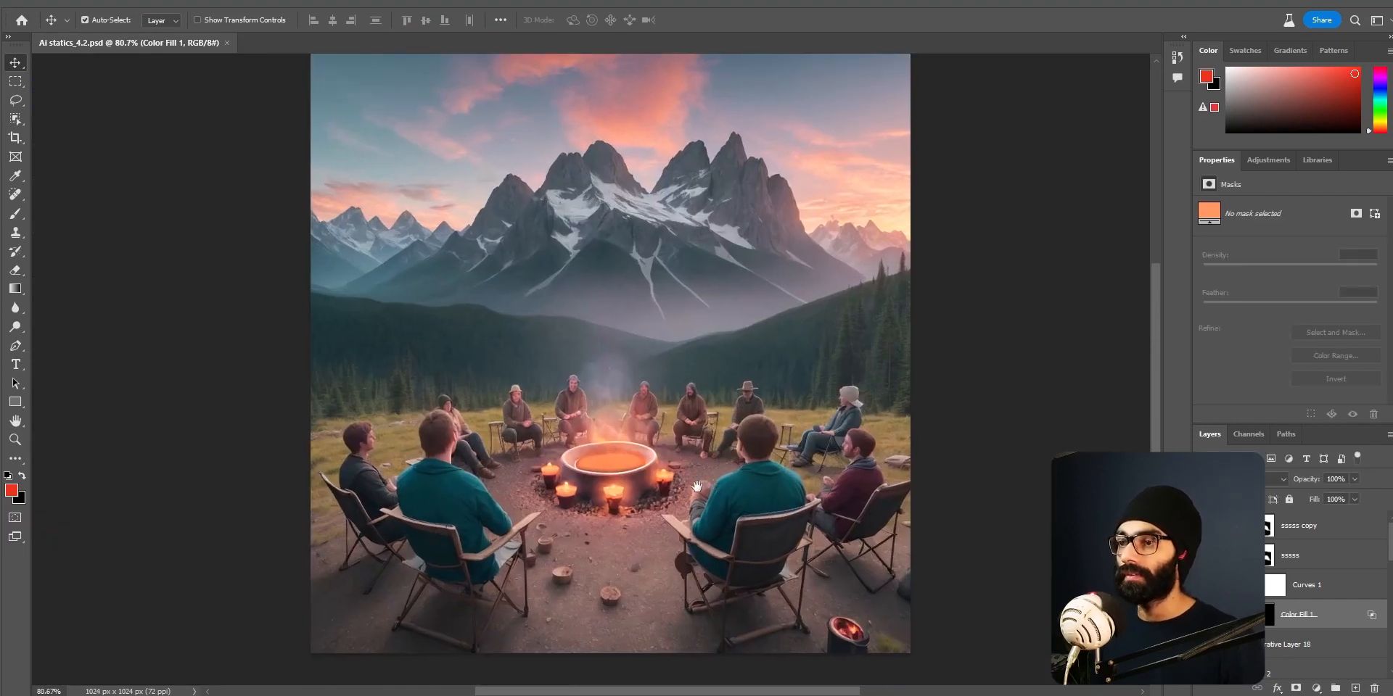
left_click_drag(696, 458, 655, 478)
scroll(655, 478, "up", 1)
key("Tab")
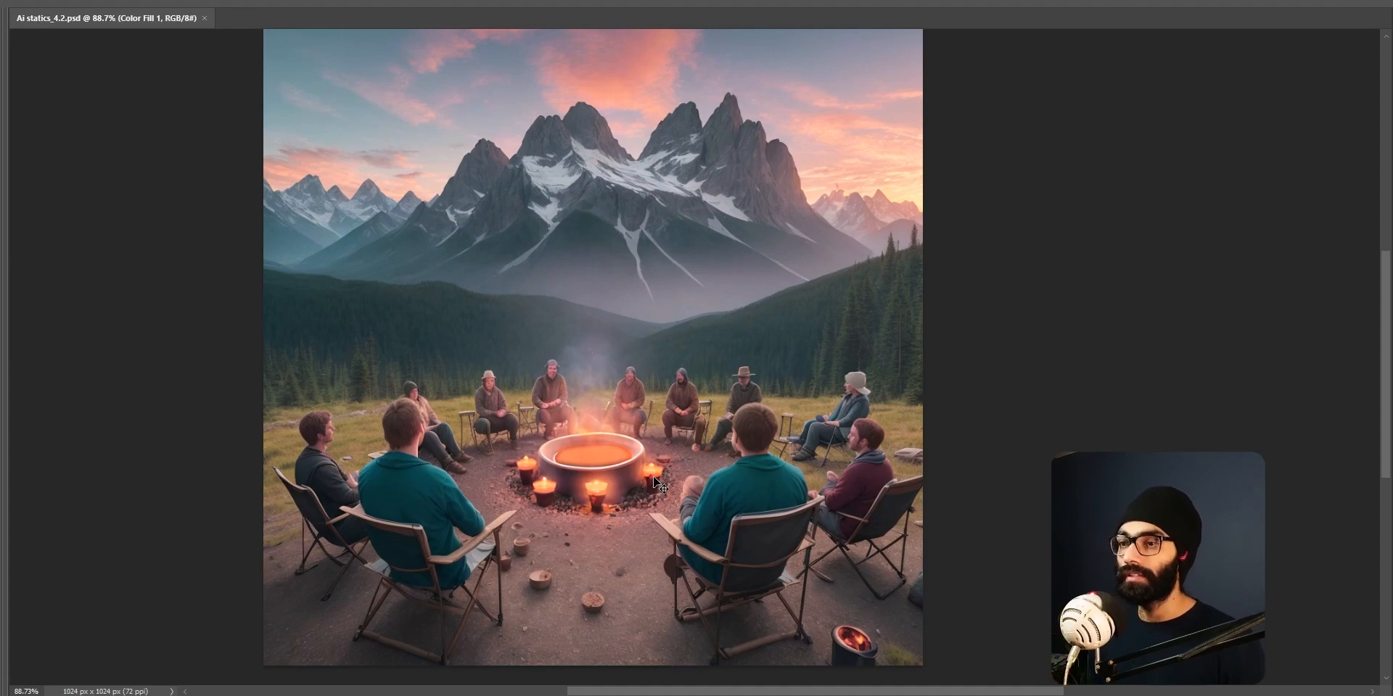
key("Tab")
scroll(1290, 616, "down", 2)
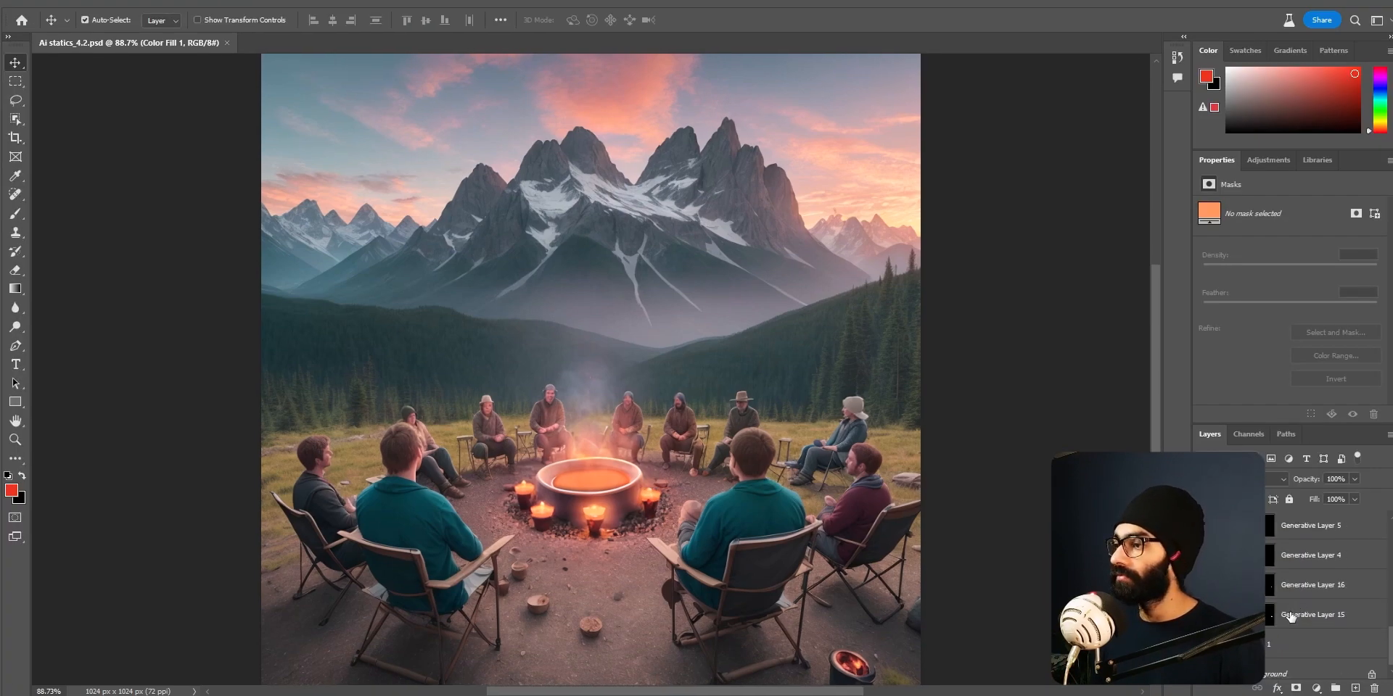
scroll(1289, 616, "down", 1)
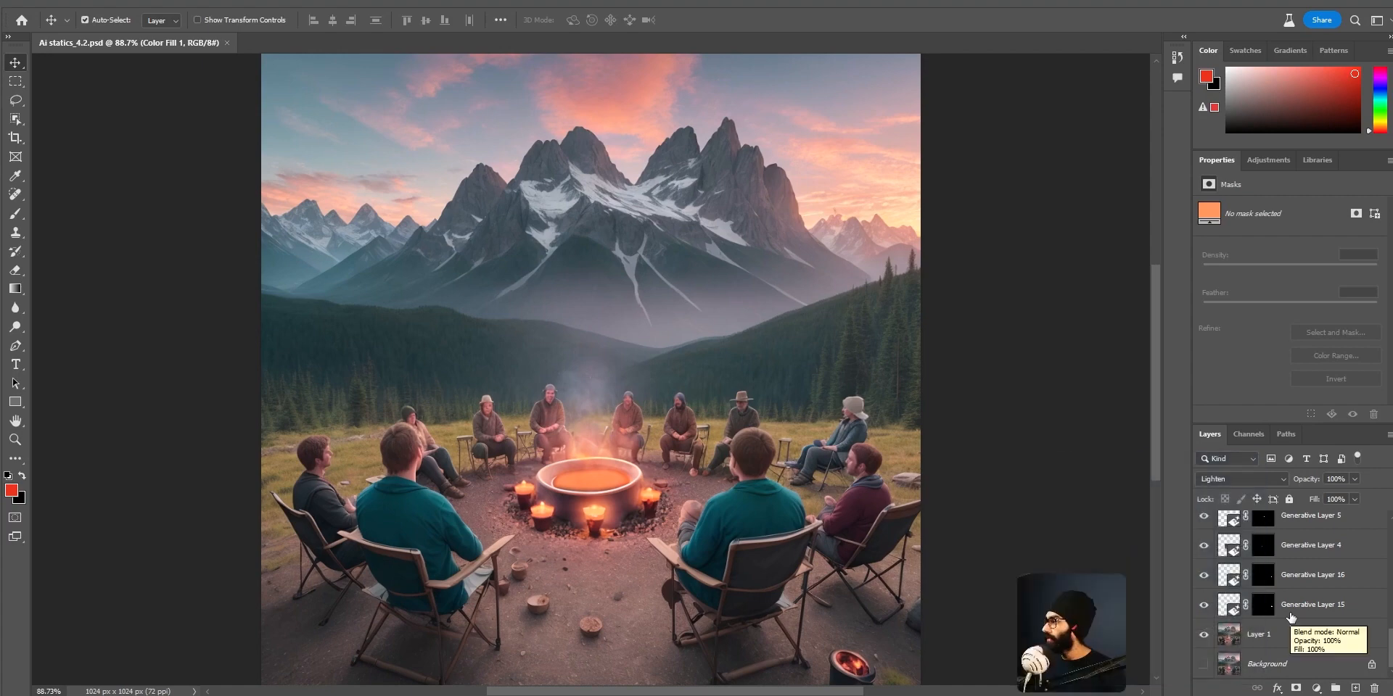
left_click(1204, 636, "alt")
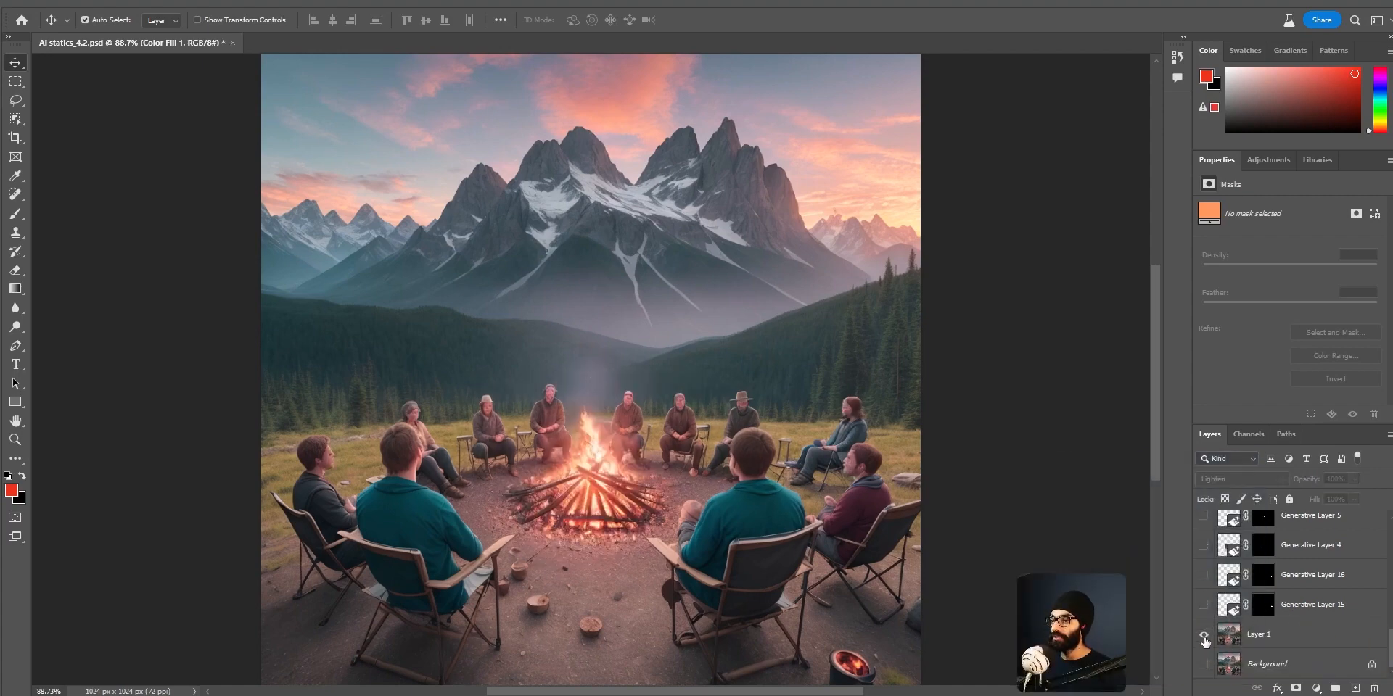
Step: Examine the original campfire image up close without the panels, checking the fire and the faces of the seated people
key("Tab")
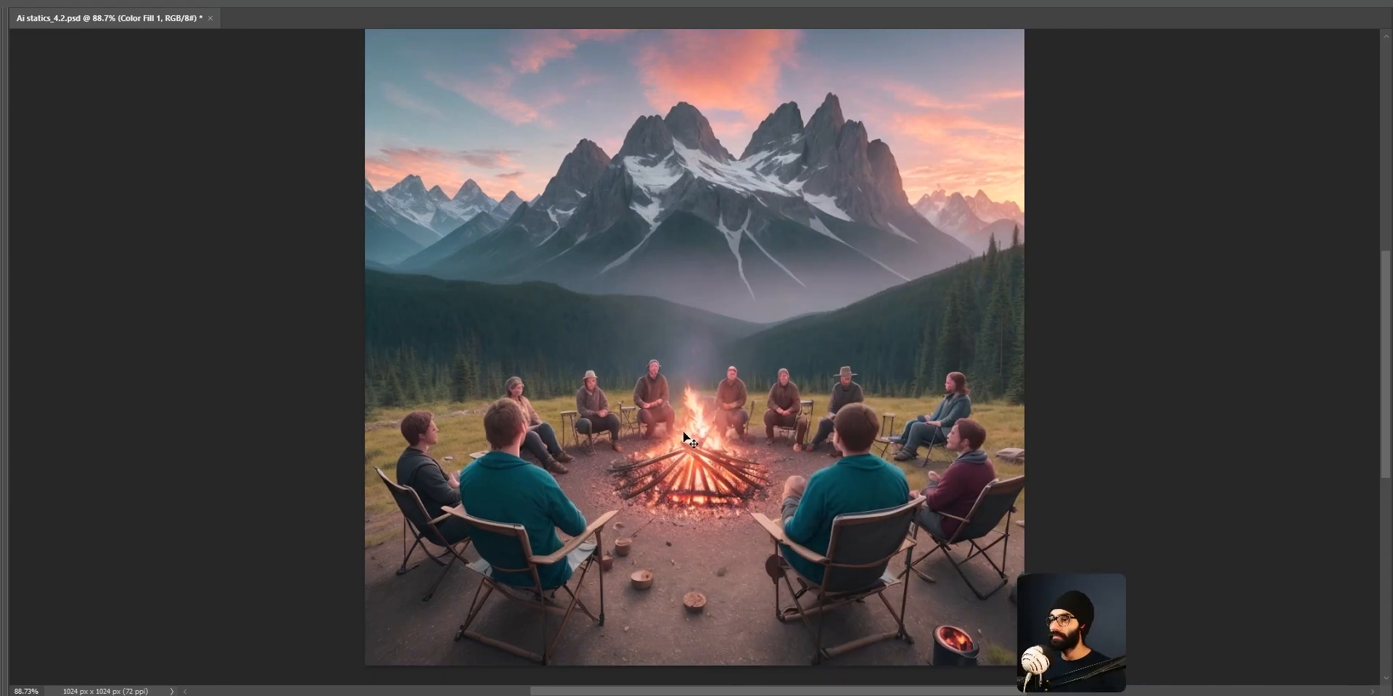
scroll(671, 455, "up", 3)
scroll(703, 432, "up", 5)
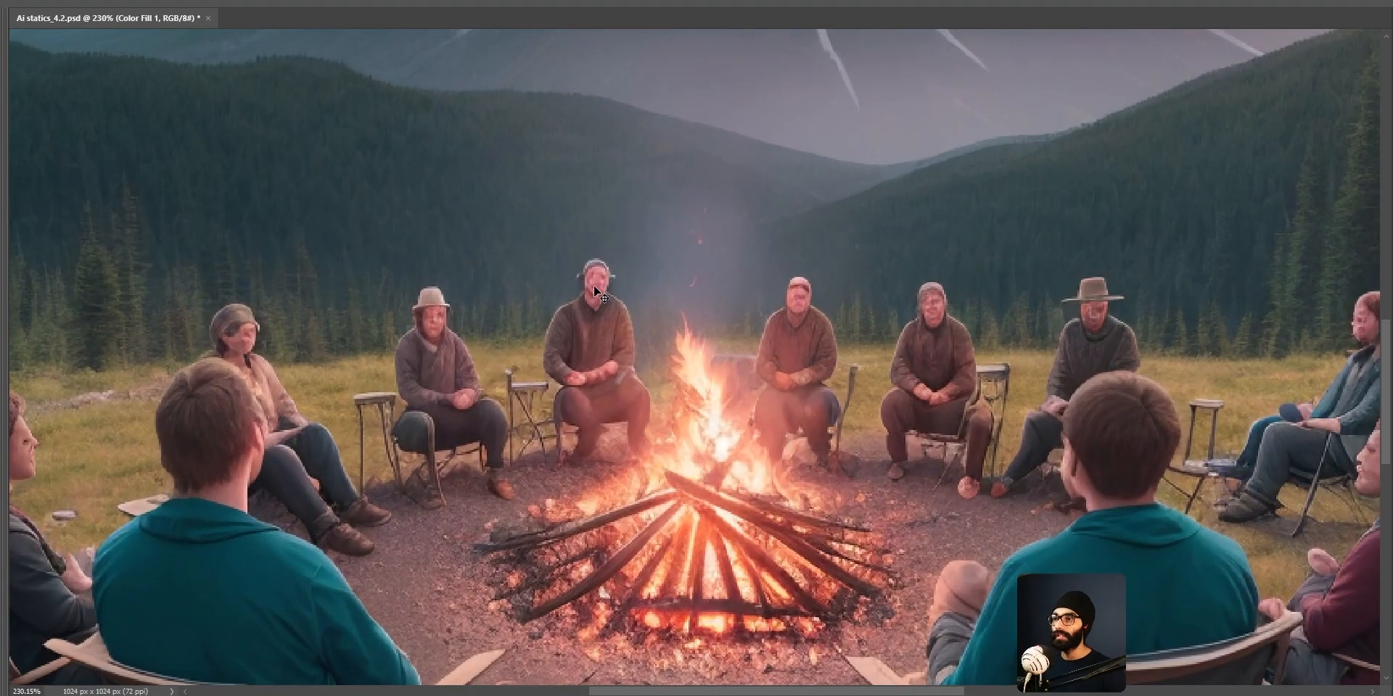
scroll(371, 438, "down", 5)
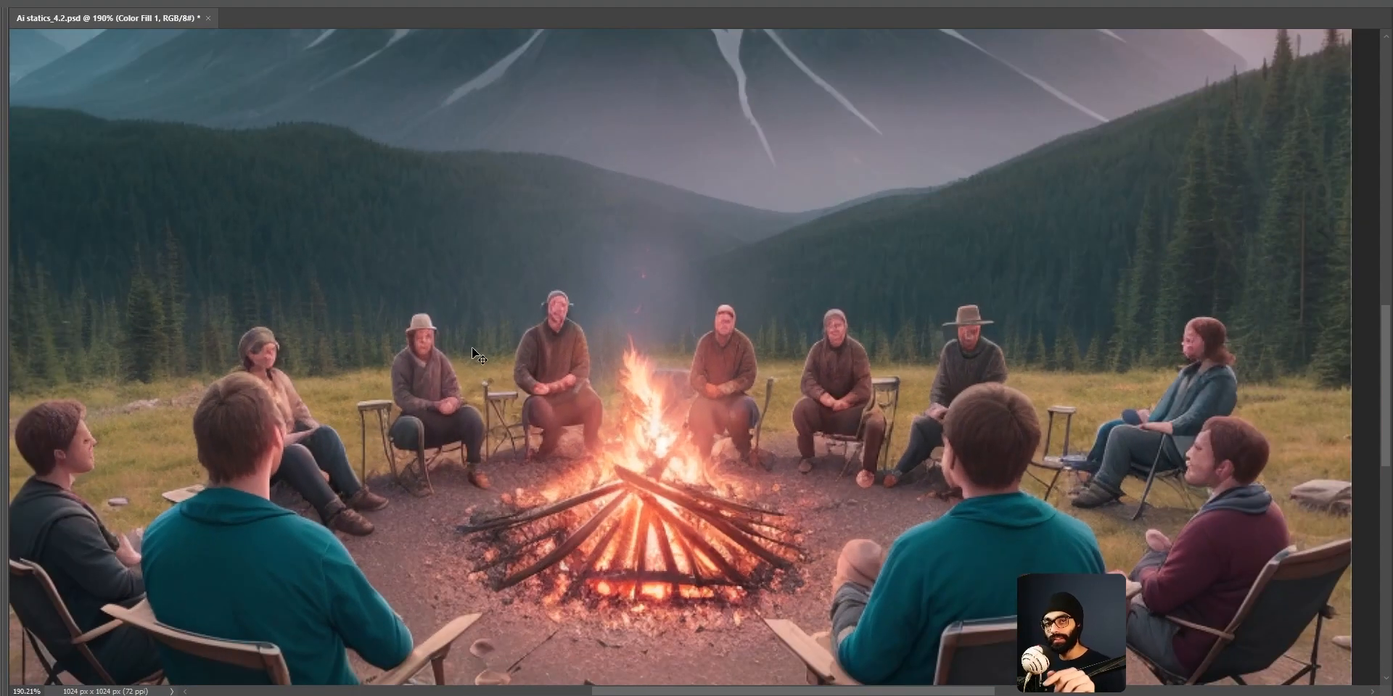
scroll(768, 422, "up", 3)
scroll(768, 422, "down", 3)
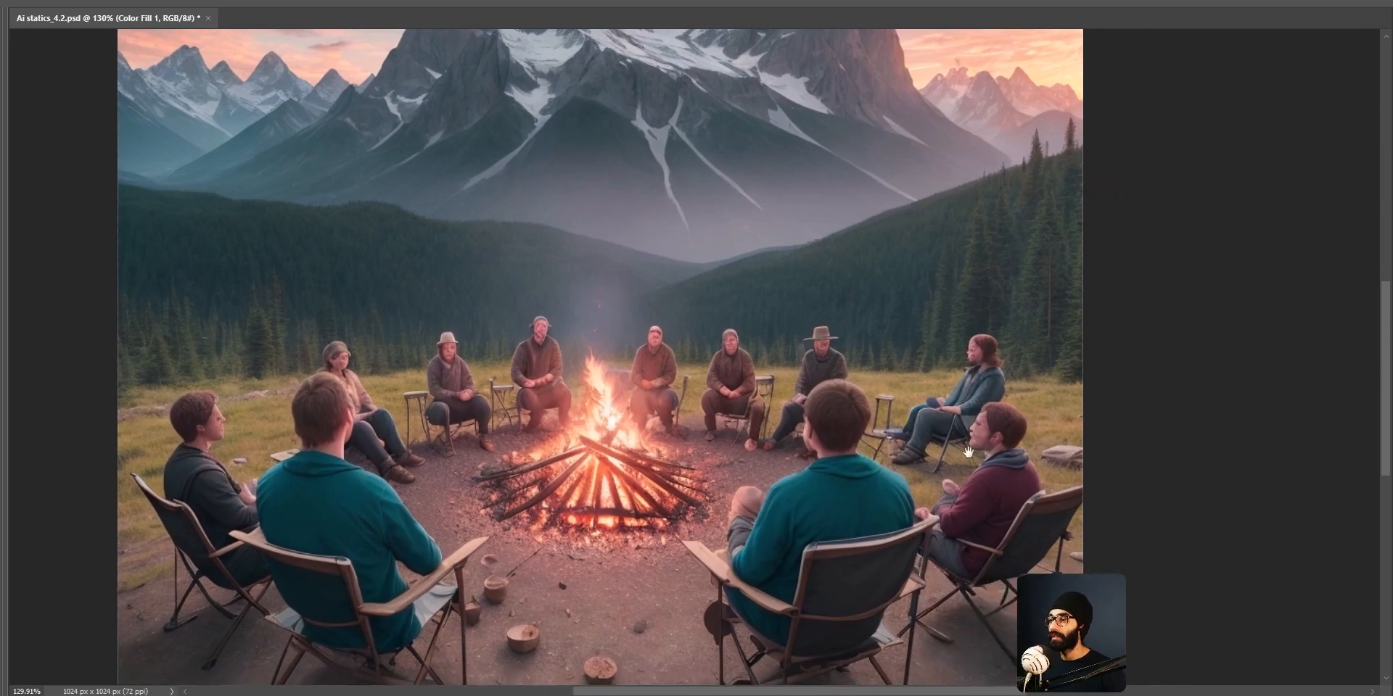
left_click_drag(1005, 471, 920, 460)
scroll(920, 461, "up", 8)
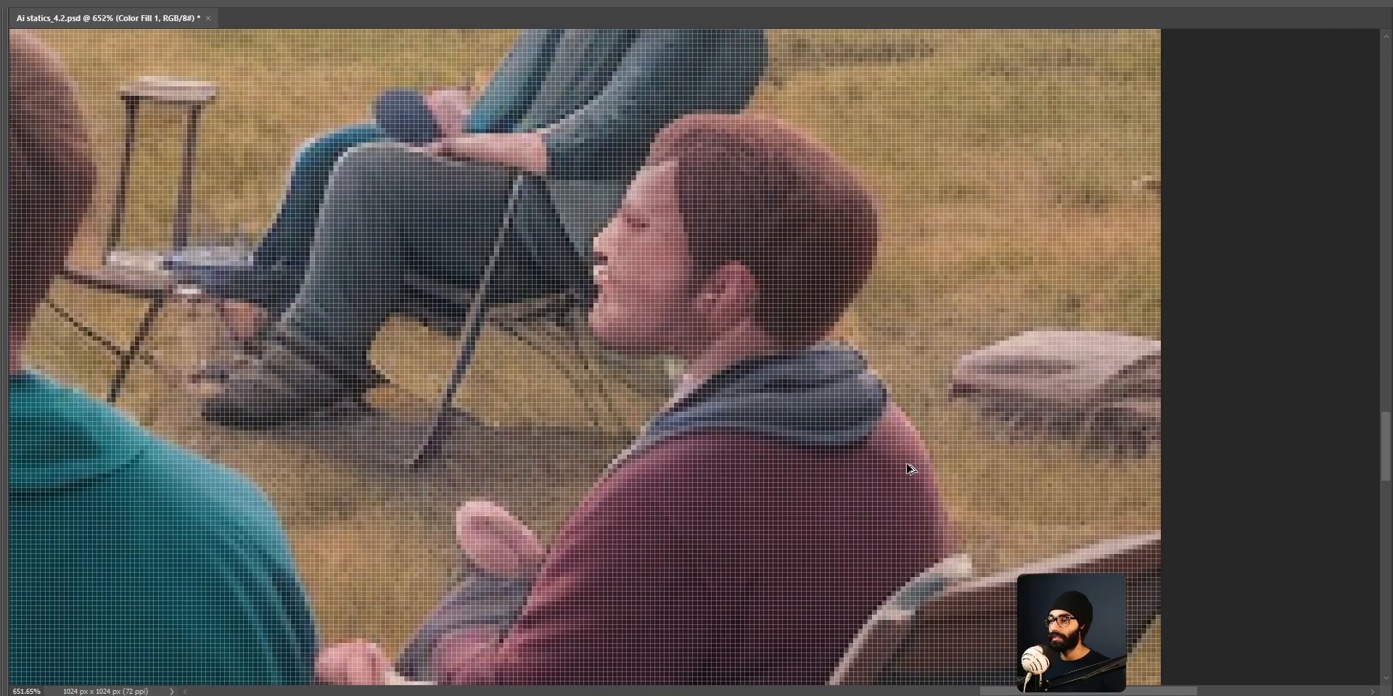
scroll(770, 433, "down", 5)
scroll(754, 446, "down", 4)
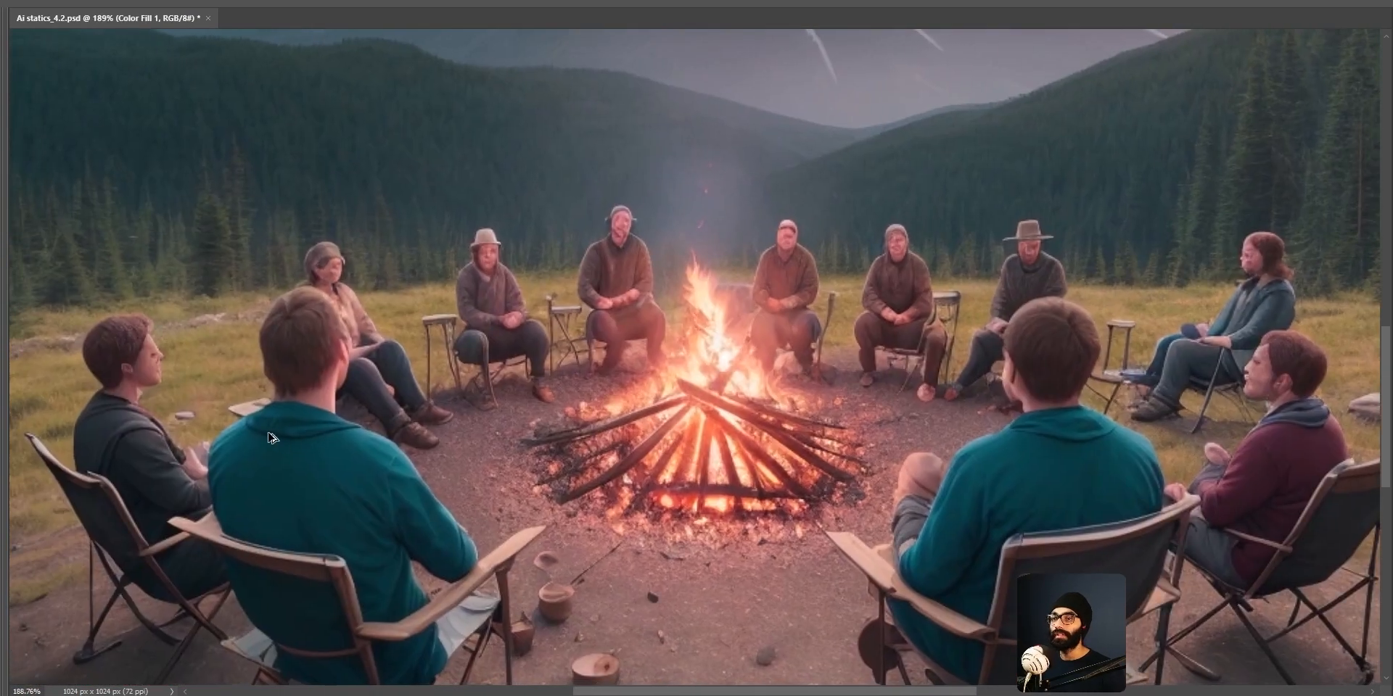
scroll(282, 428, "up", 3)
left_click_drag(286, 426, 464, 428)
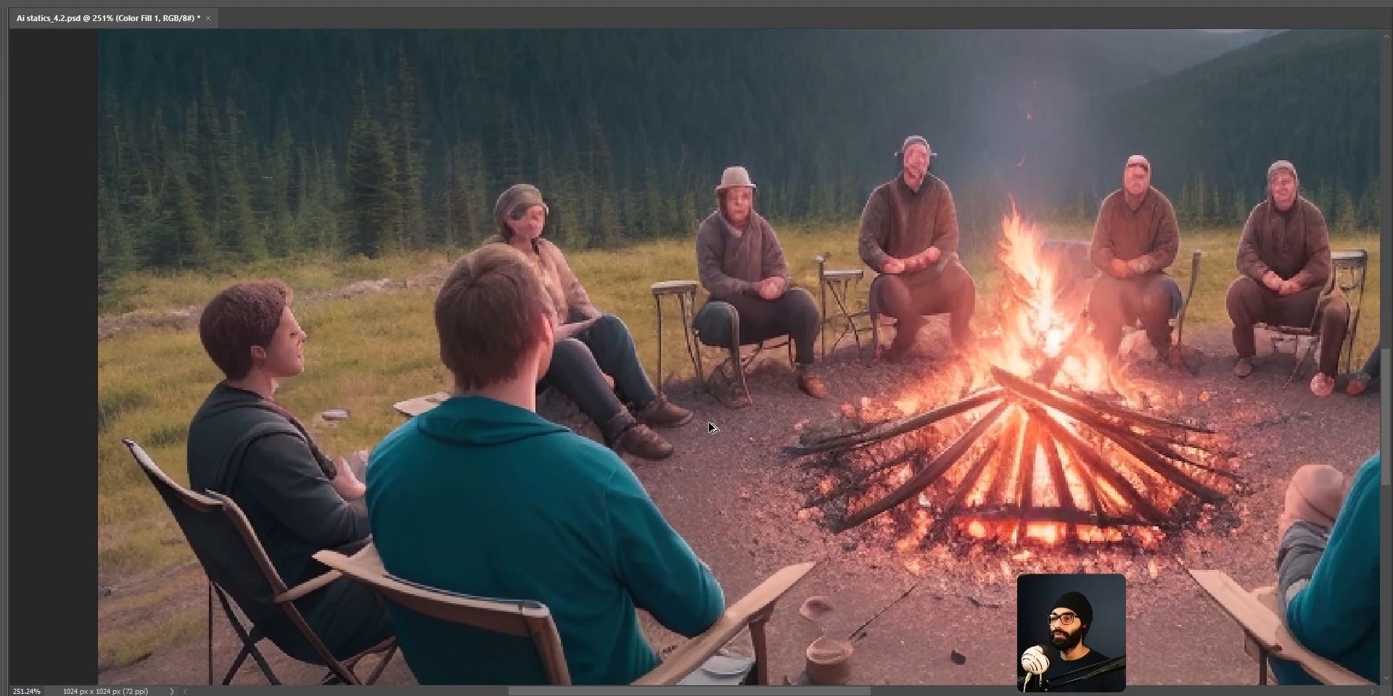
scroll(708, 428, "down", 5)
left_click_drag(904, 421, 659, 459)
scroll(830, 438, "down", 3)
left_click_drag(829, 438, 718, 413)
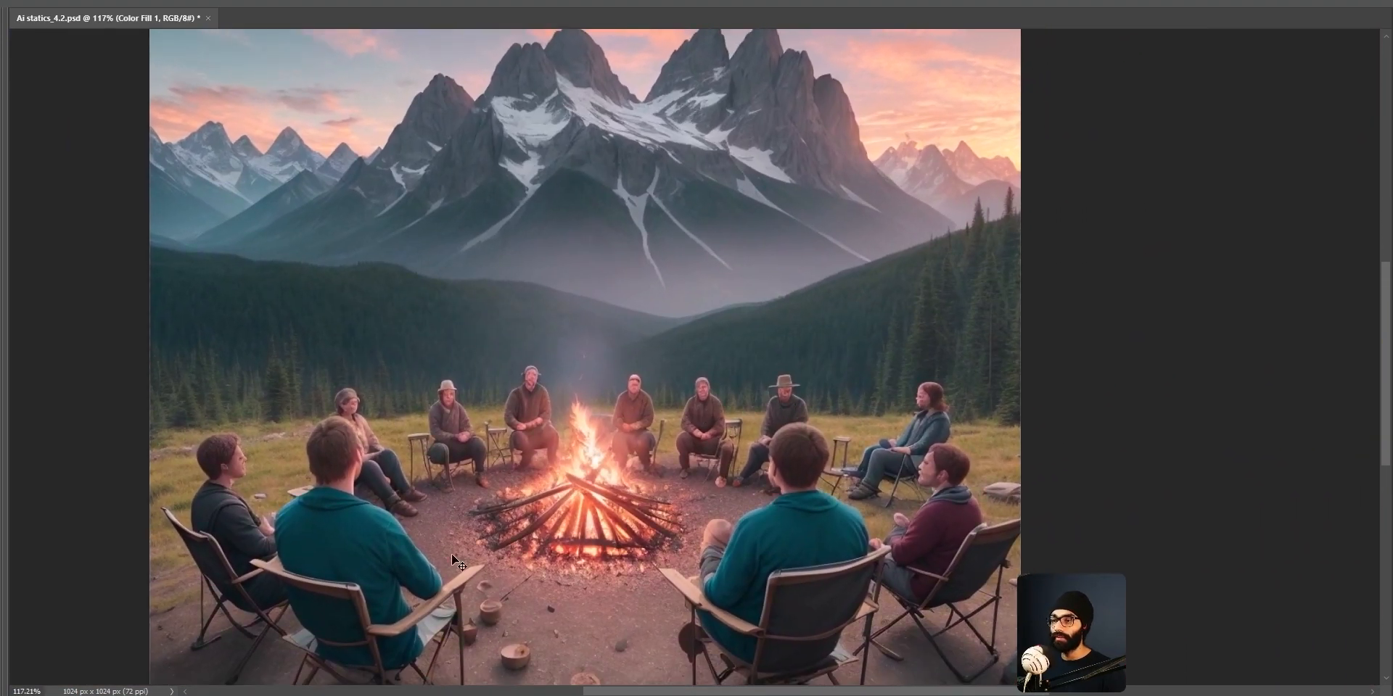
scroll(652, 498, "down", 1)
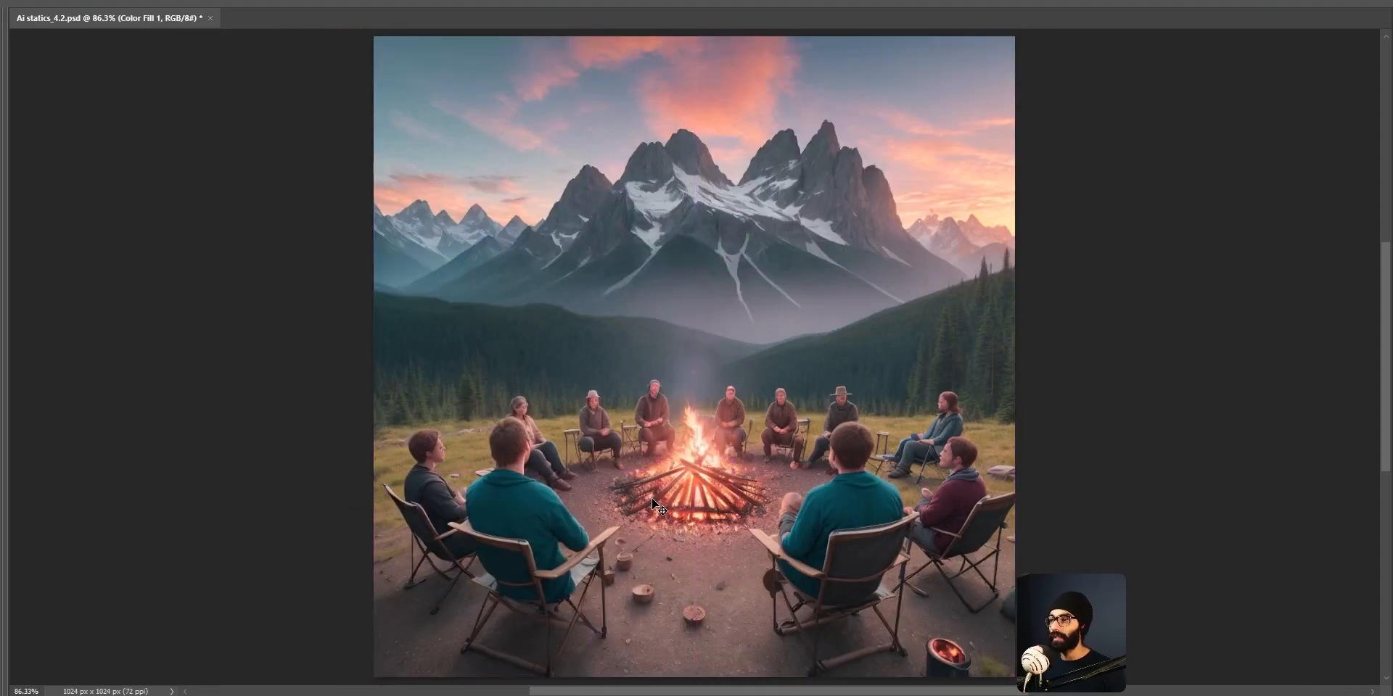
Step: Compare the seated person at the far side of the group with and without Generative Layer 15
key("Tab")
left_click(1202, 605)
left_click(1202, 607)
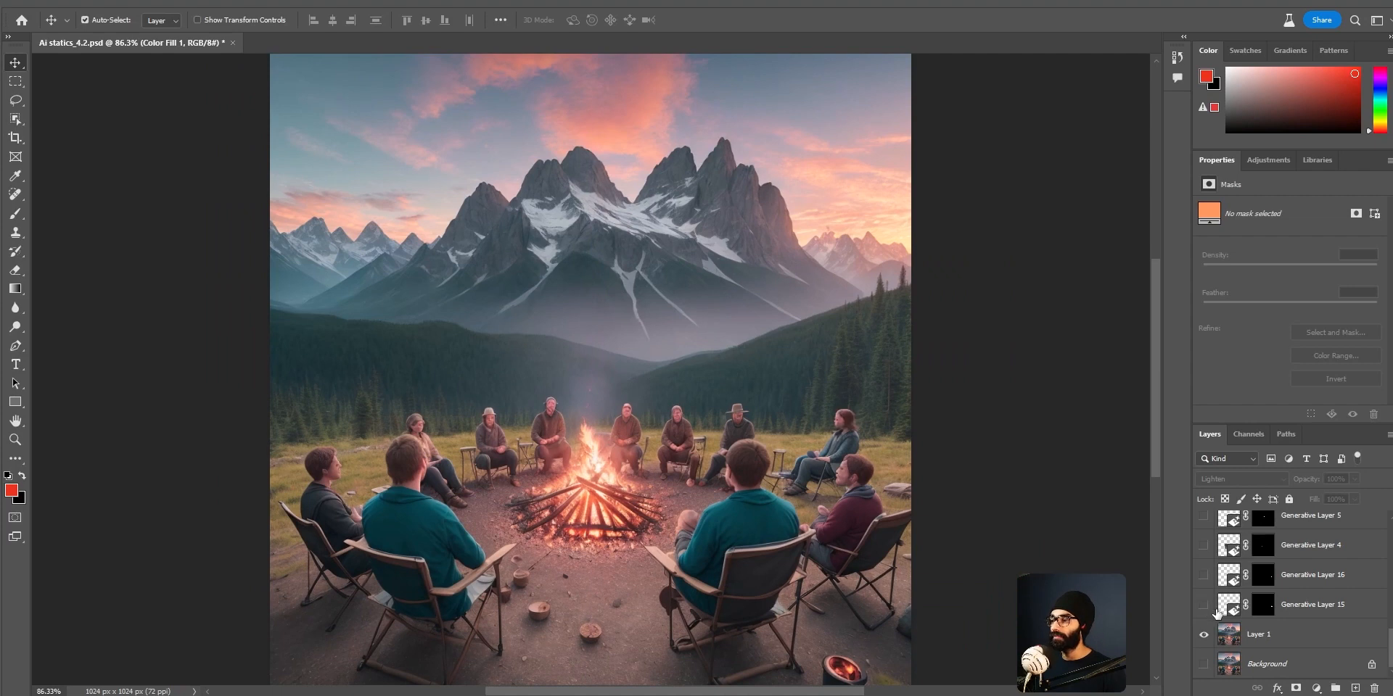
left_click(1204, 607)
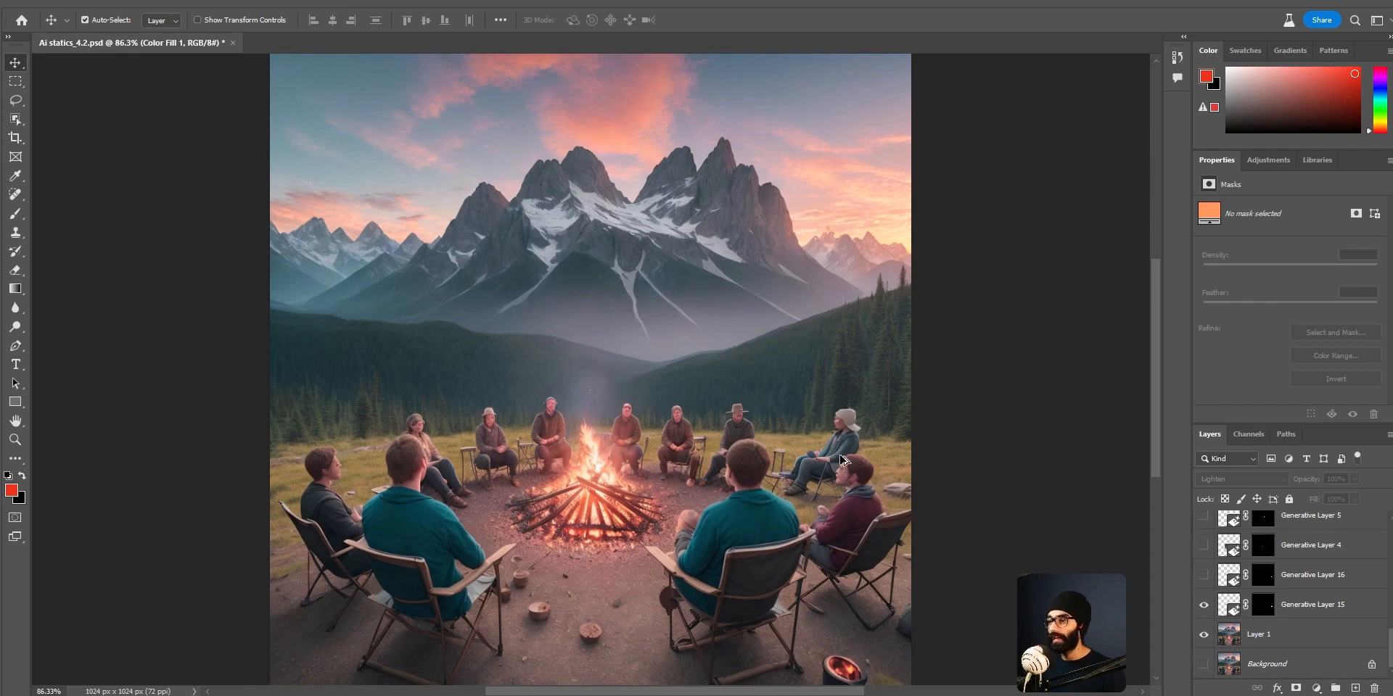
scroll(842, 459, "up", 4)
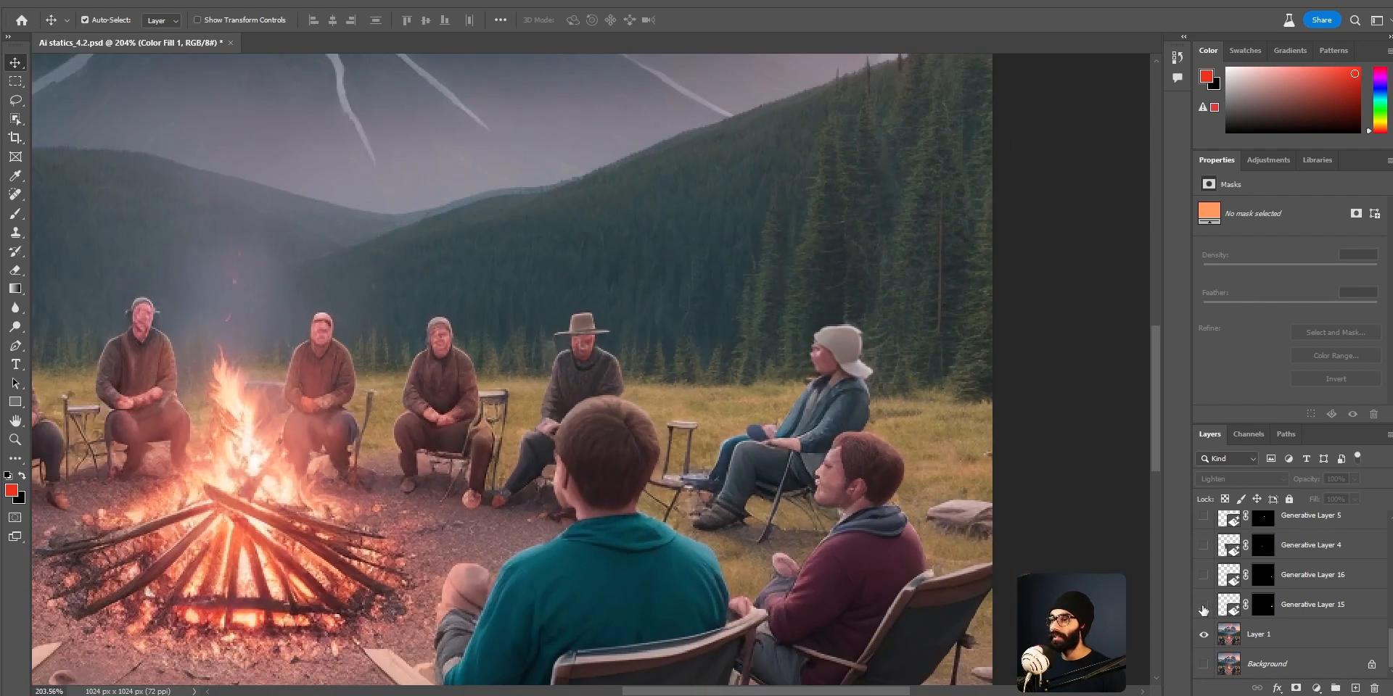
left_click(1203, 608)
left_click(1203, 607)
left_click(1203, 607)
left_click(1204, 607)
Step: Compare the image with and without Generative Layer 16, and hide Generative Layer 15
left_click(1205, 578)
left_click(1205, 579)
left_click(1205, 578)
left_click(1205, 578)
left_click(1204, 606)
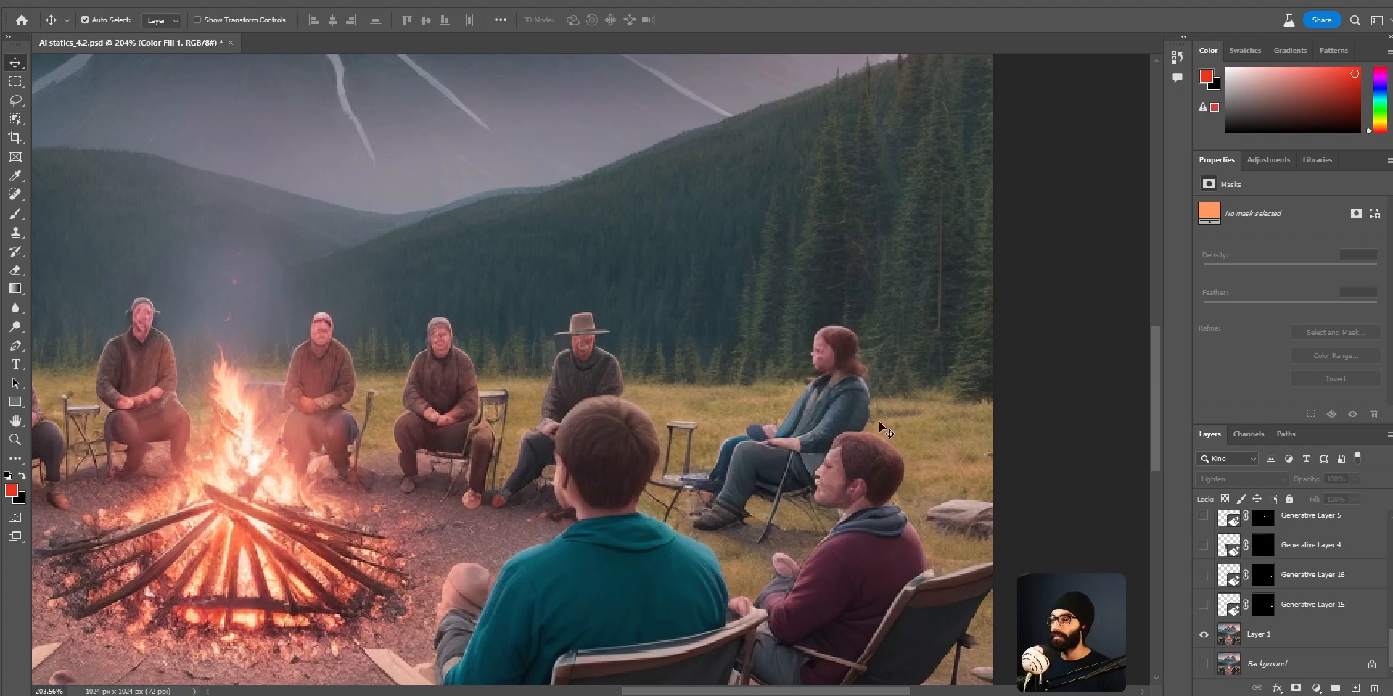
Step: Show Generative Layer 15 and select it to review its prompt and variations
scroll(841, 396, "up", 2)
left_click(1204, 606)
left_click(1203, 606)
left_click(1204, 606)
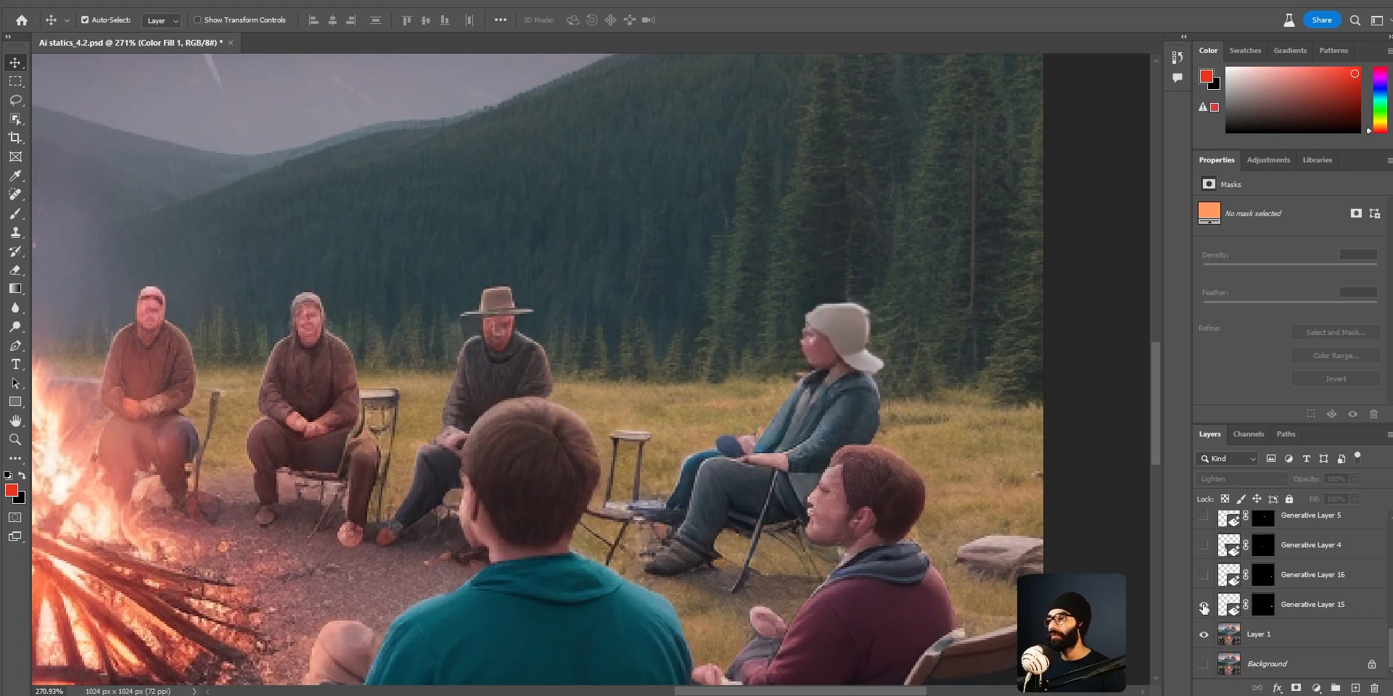
left_click(1299, 605)
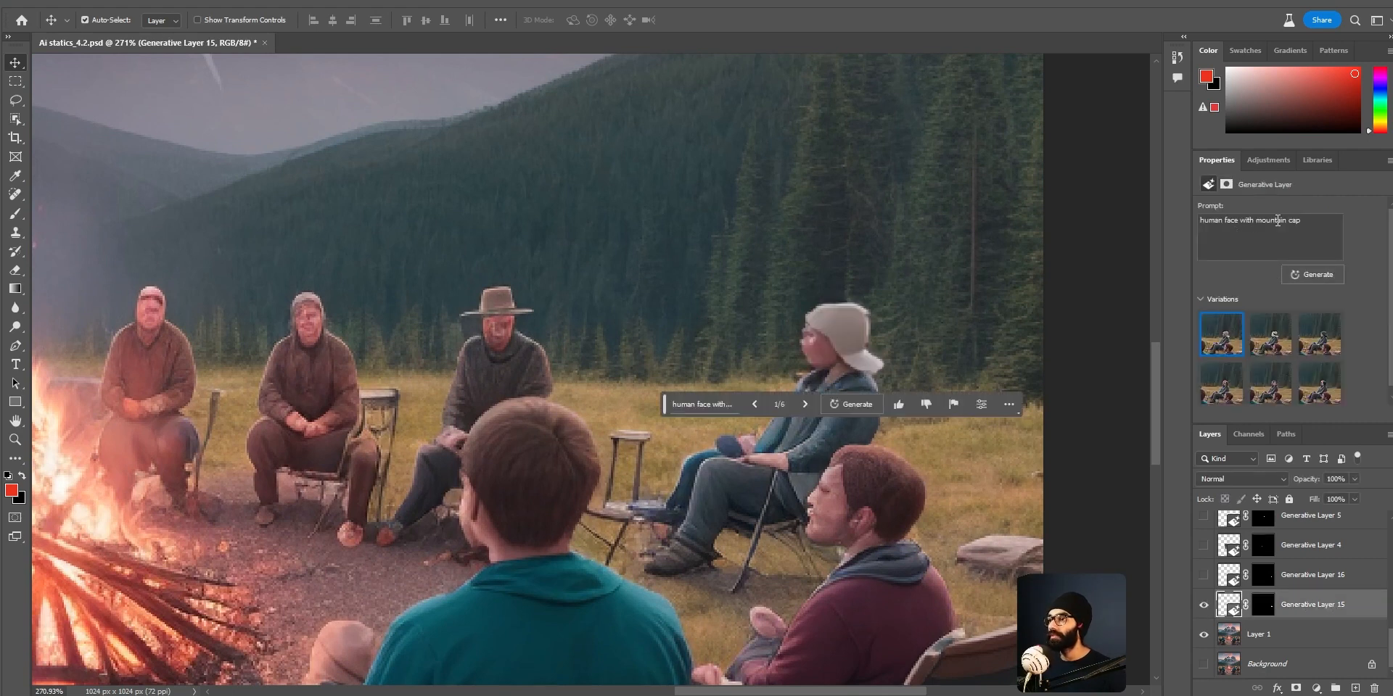
left_click(1203, 606)
left_click(1203, 605)
Step: Show Generative Layer 16 and select it to inspect its generative prompt field
left_click(1202, 575)
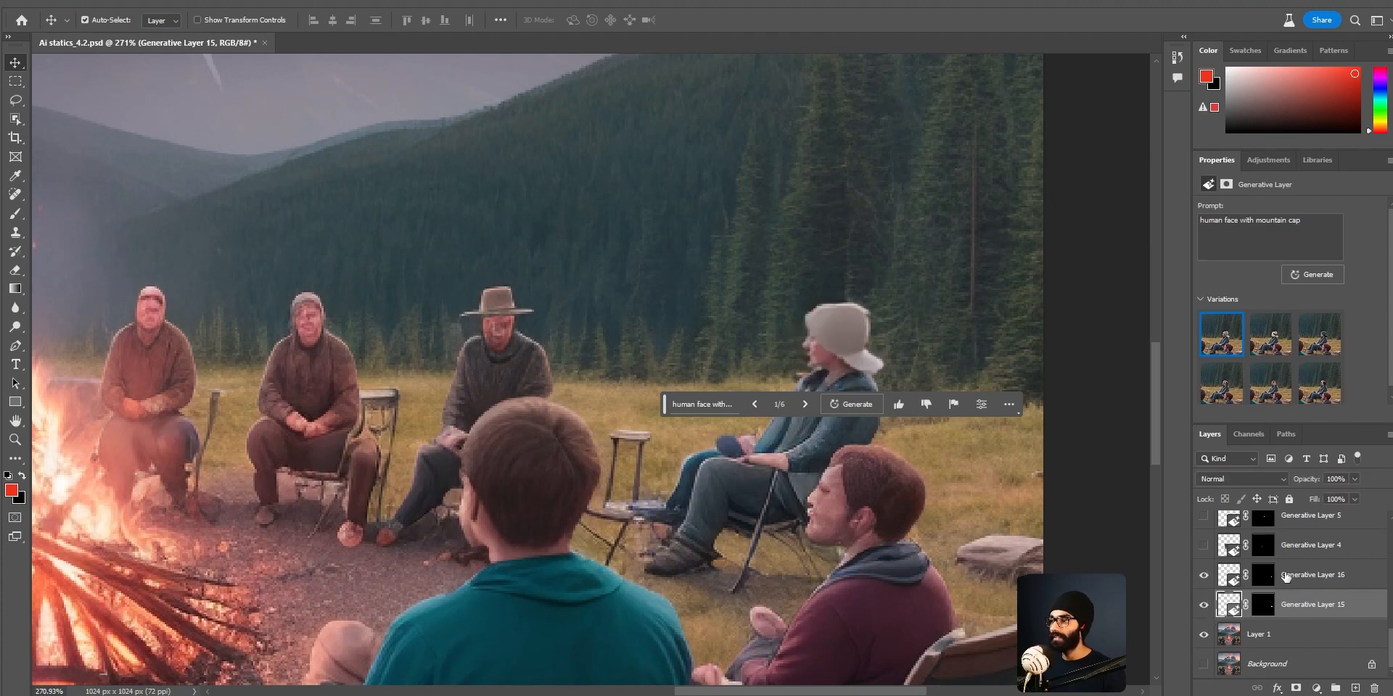
left_click(1303, 575)
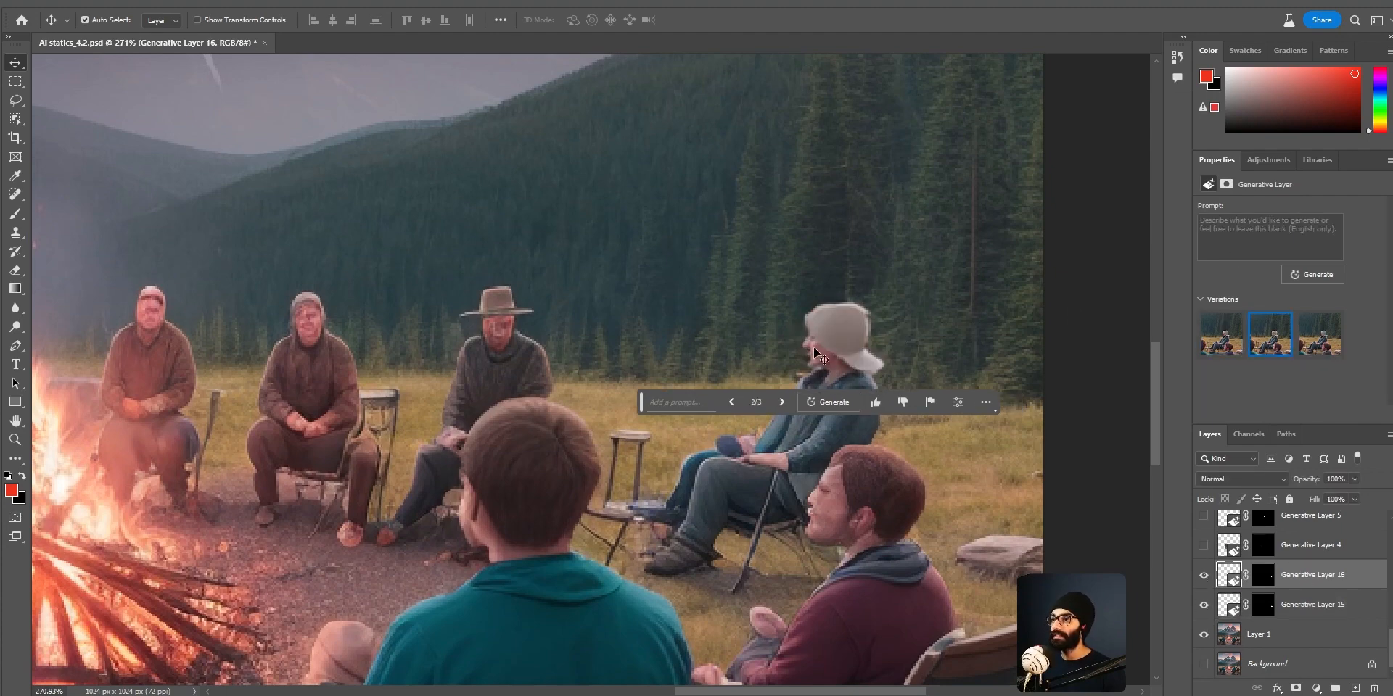
left_click(1213, 222)
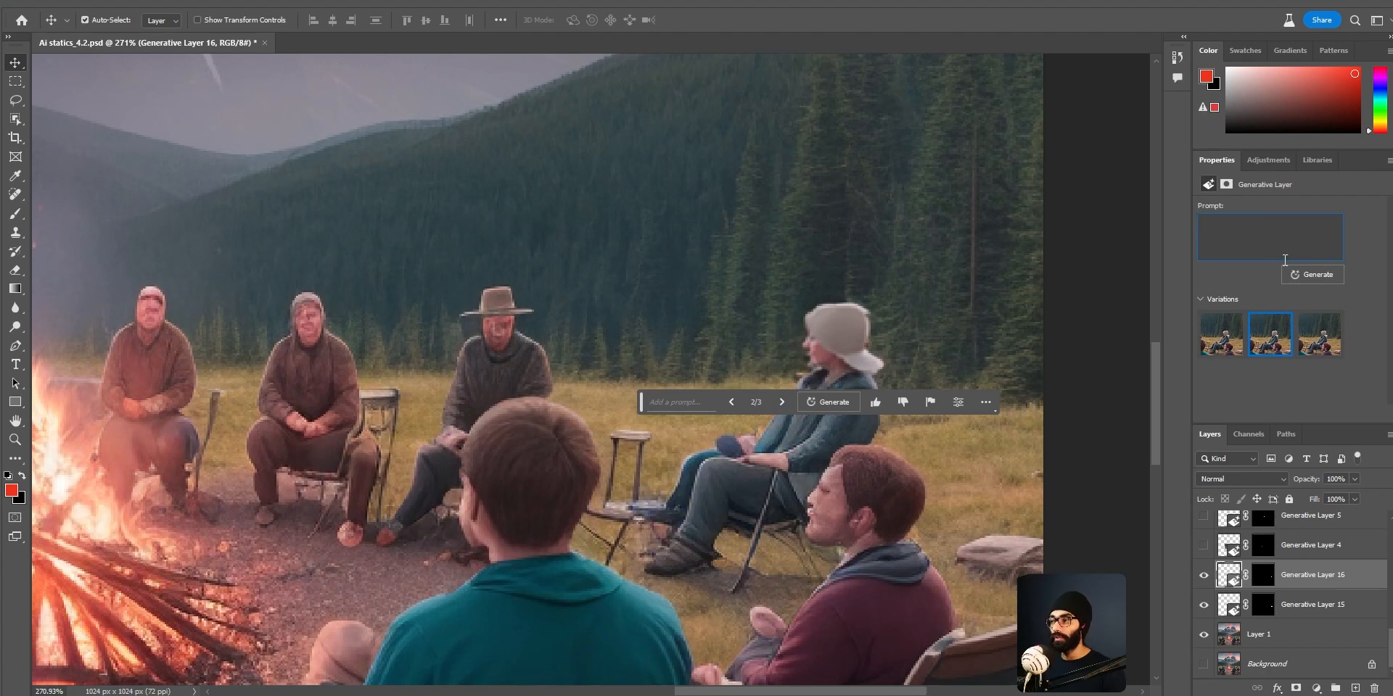
left_click(684, 401)
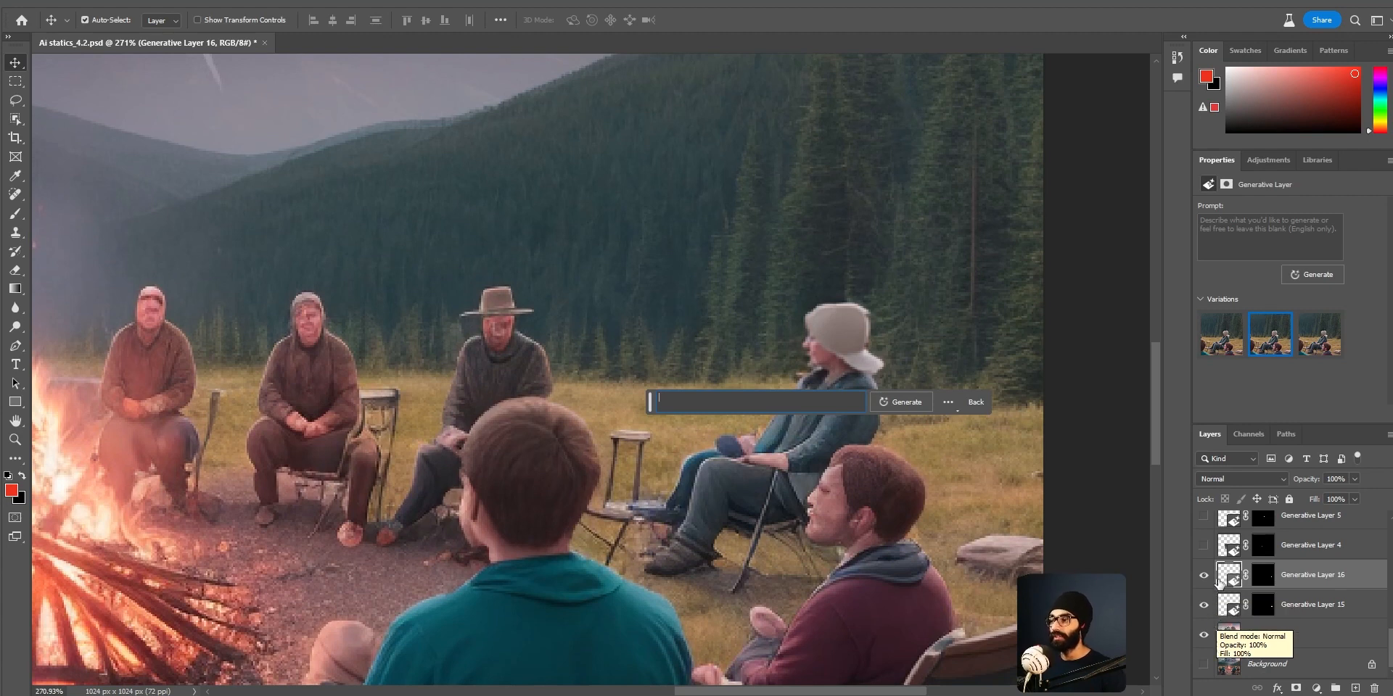
Step: Make Generative Layer 4 visible and leave the open prompt entry
left_click(1204, 545)
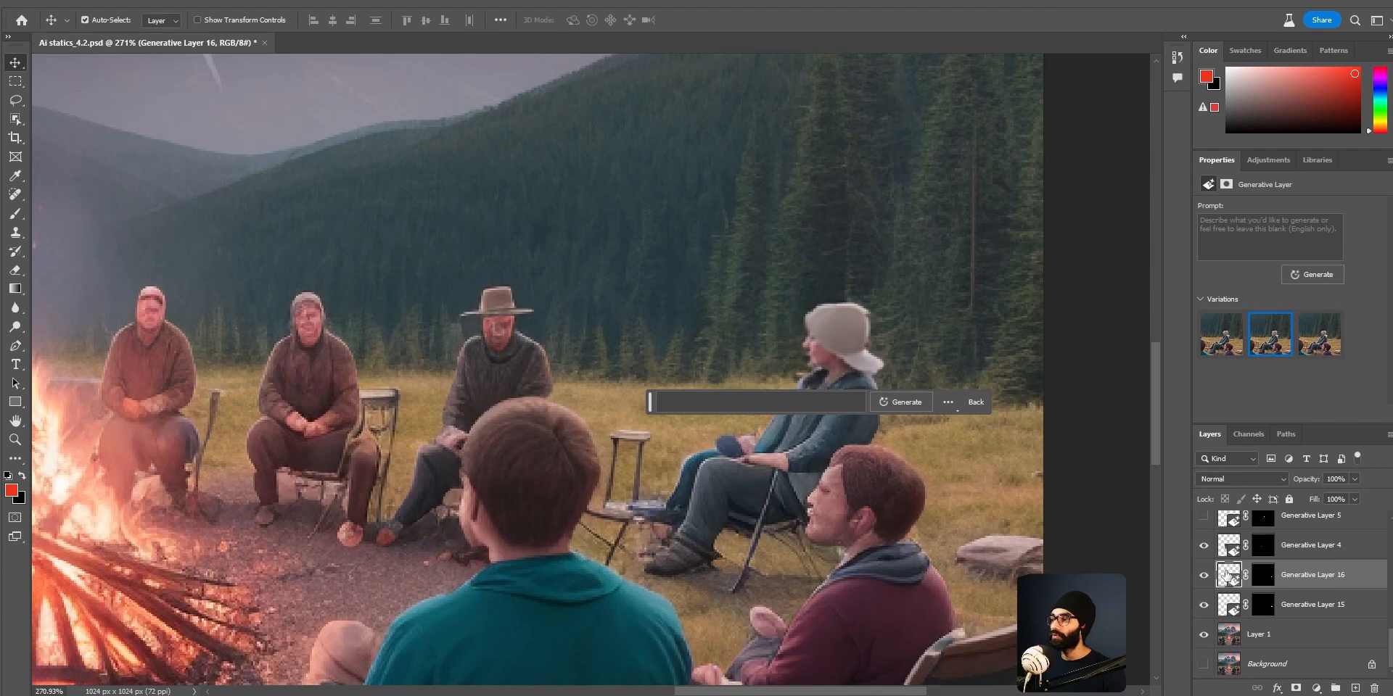
scroll(714, 488, "down", 5)
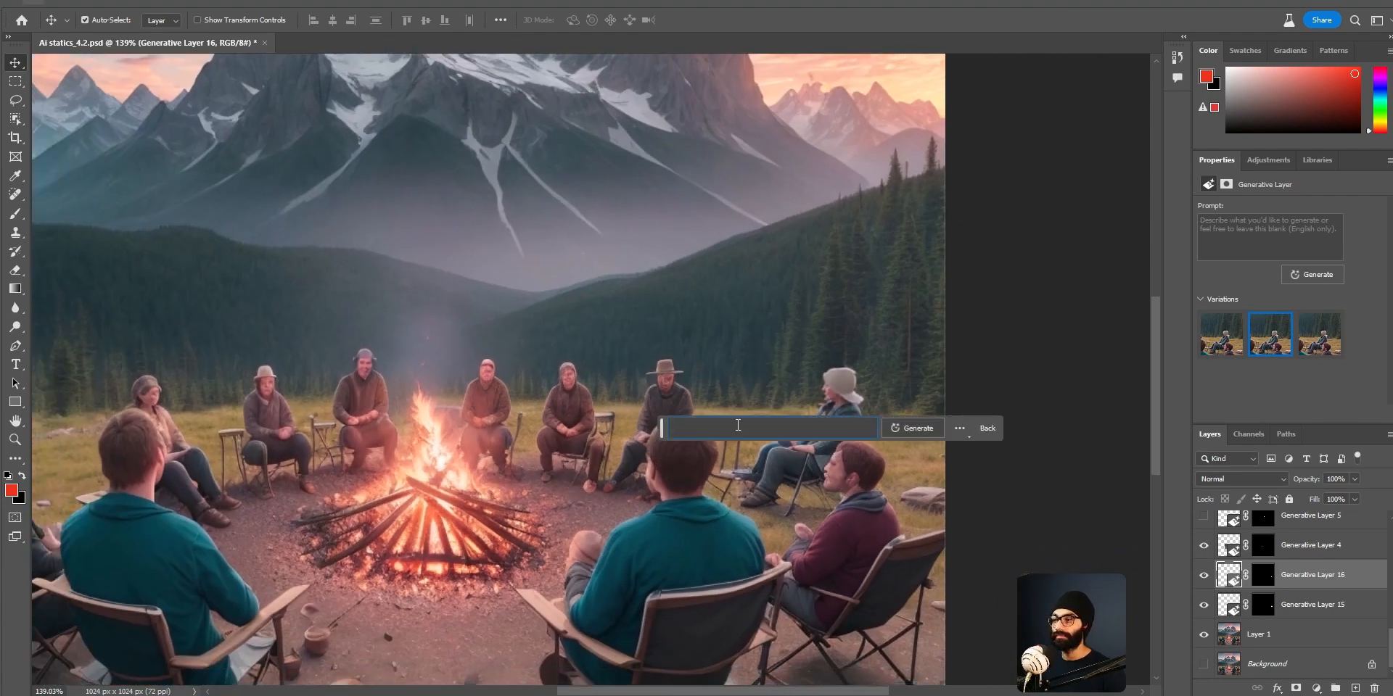
left_click(921, 533)
scroll(652, 504, "down", 4)
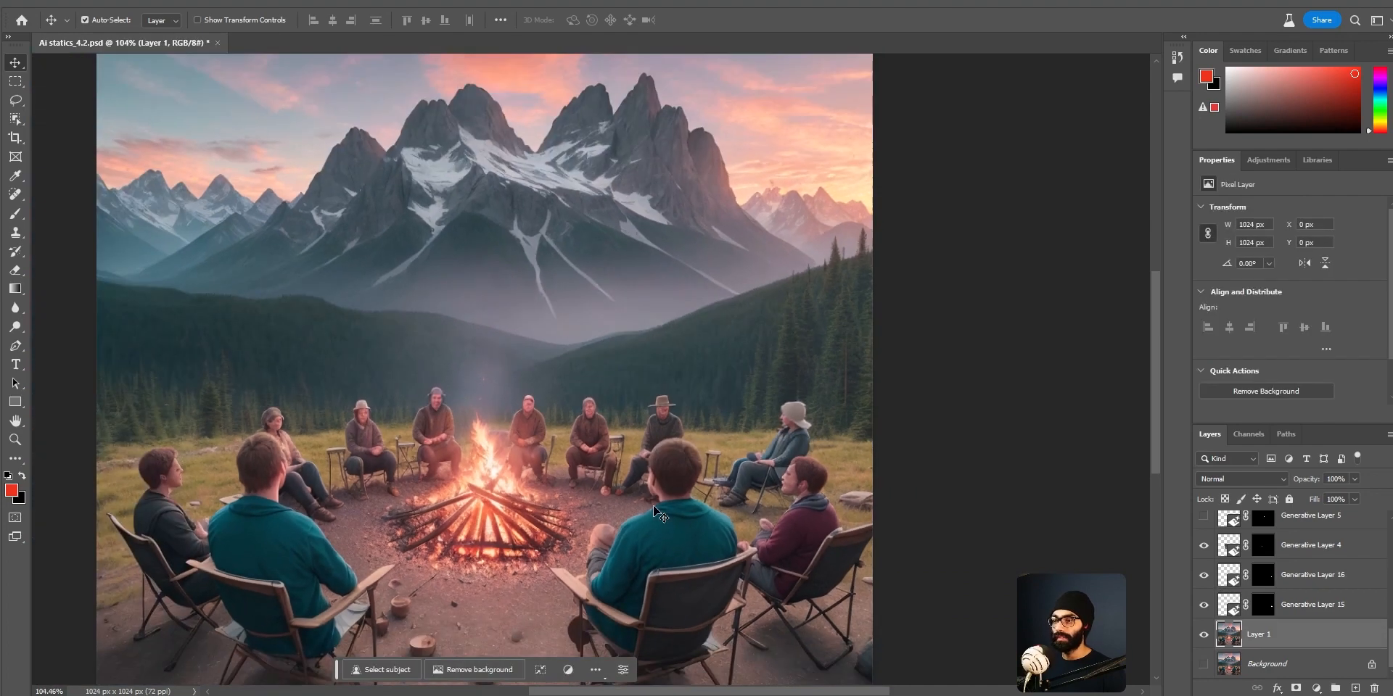
Step: Select Generative Layer 16 and move the contextual task bar down to the lower edge of the canvas, clear of the people
left_click(1259, 584)
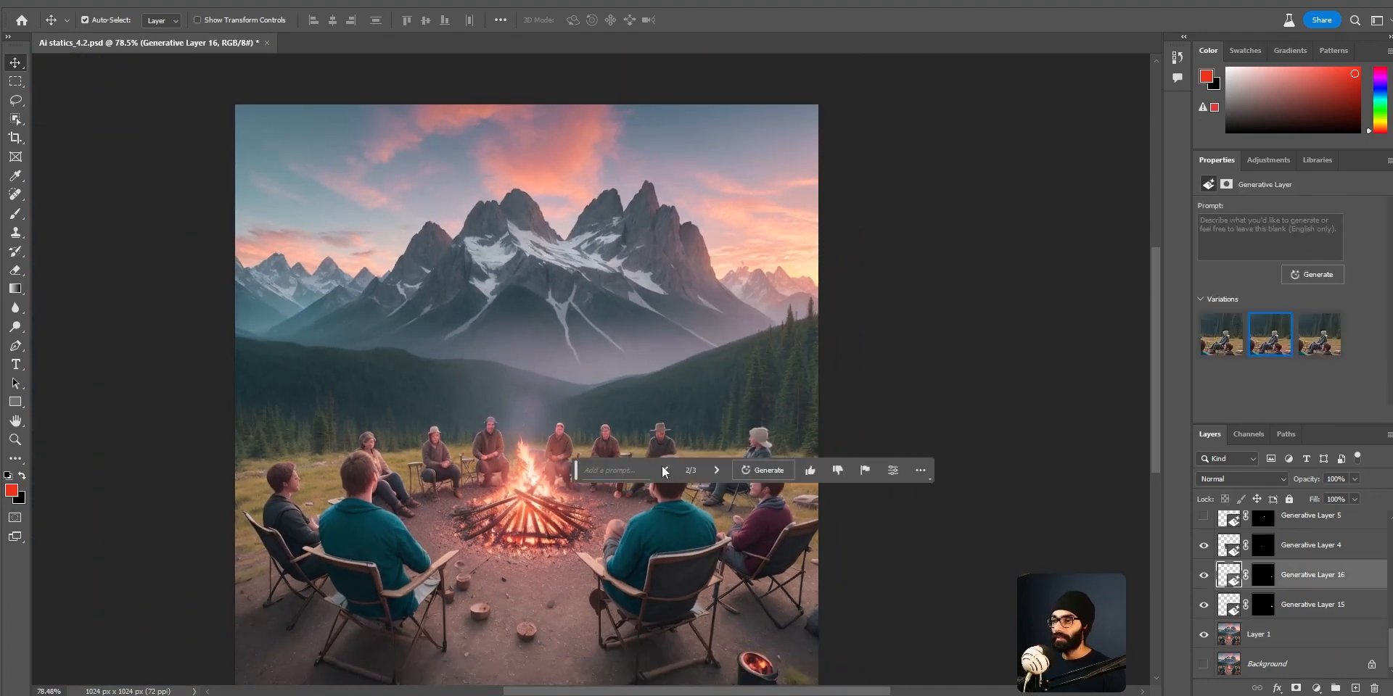
left_click_drag(573, 471, 433, 679)
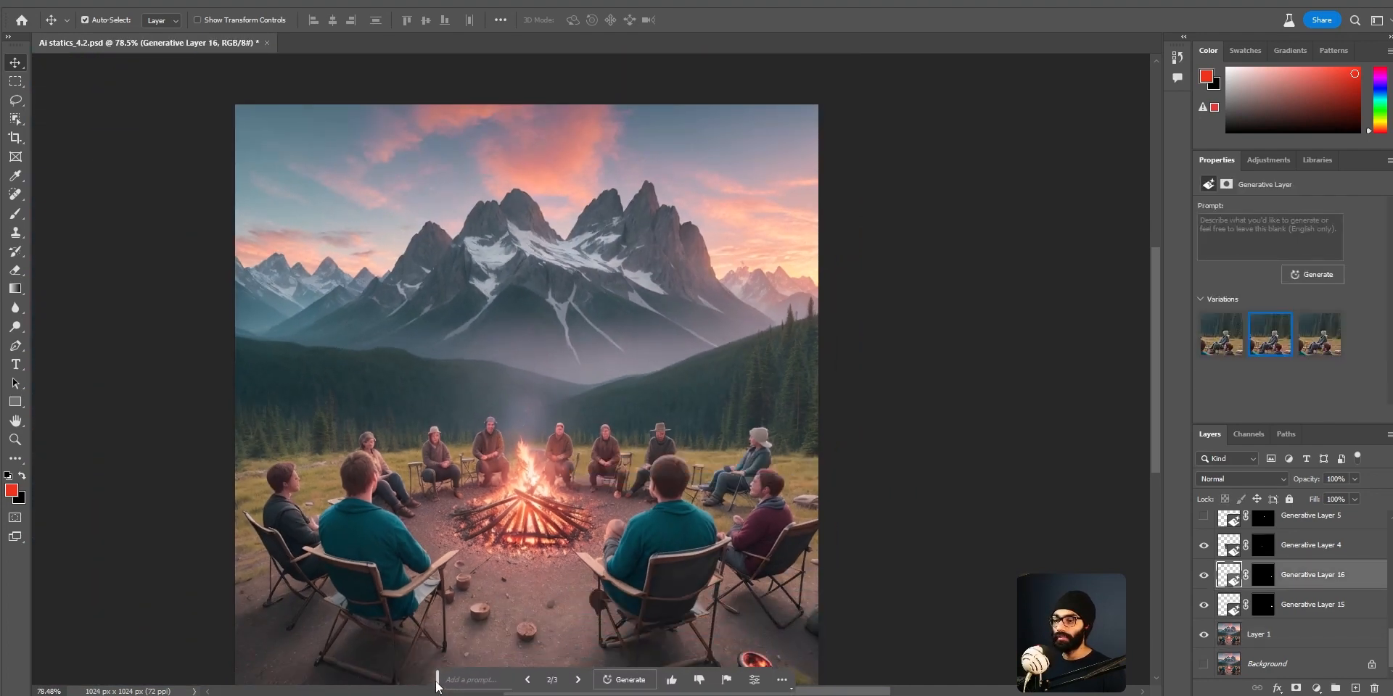
left_click(781, 680)
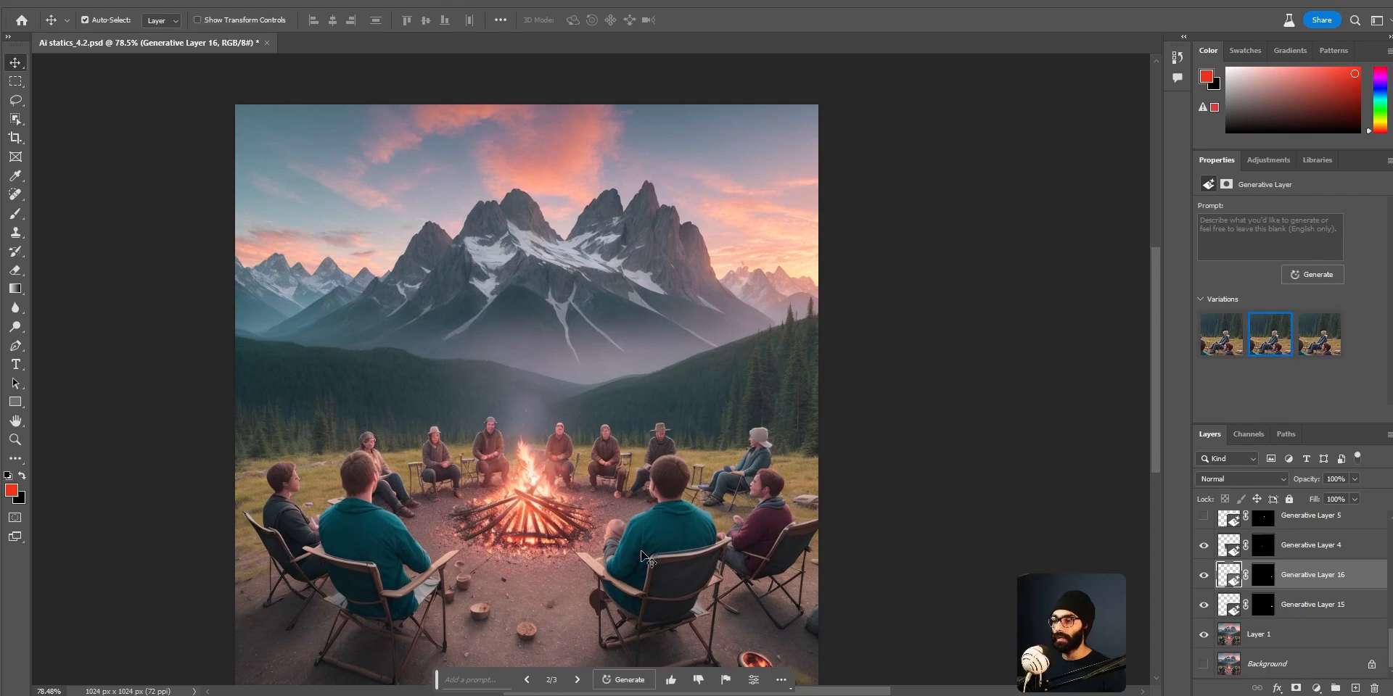
left_click_drag(727, 491, 787, 454)
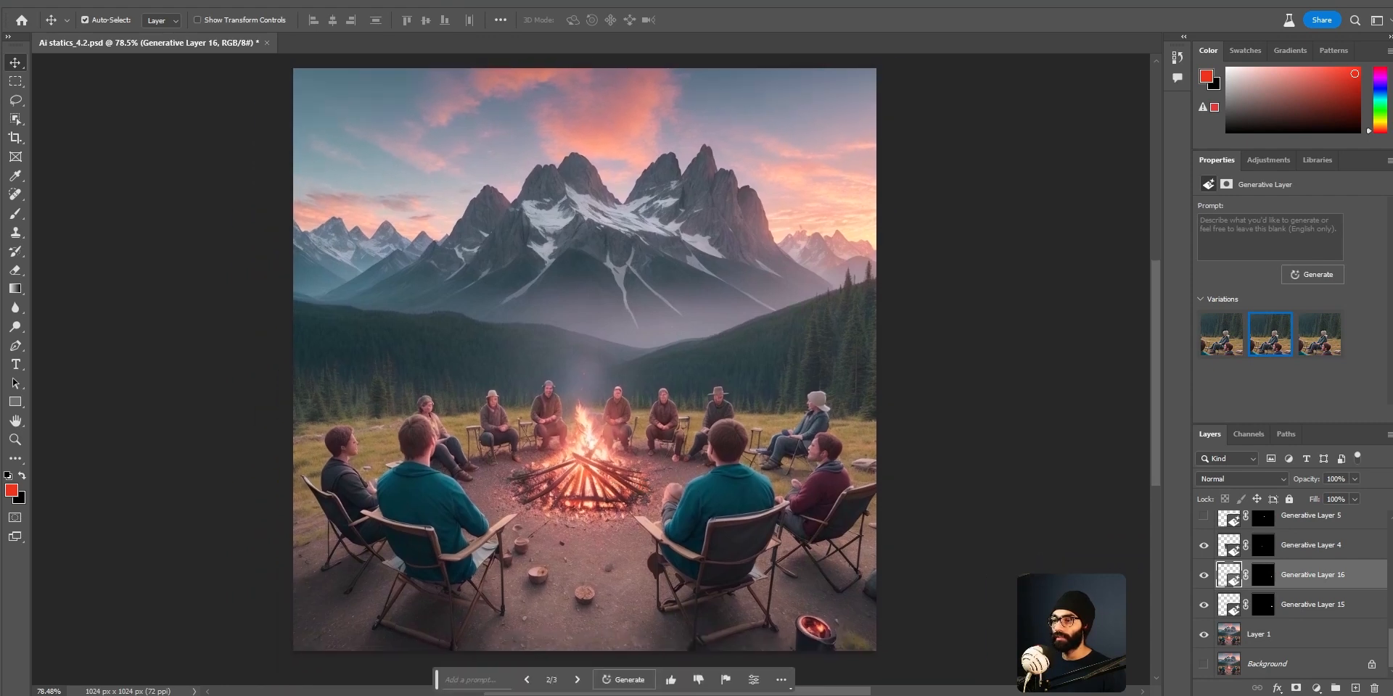
Step: Toggle the visibility of Generative Layer 16 to compare the people around the fire with and without it
left_click(1204, 575)
left_click(1204, 574)
left_click(1204, 575)
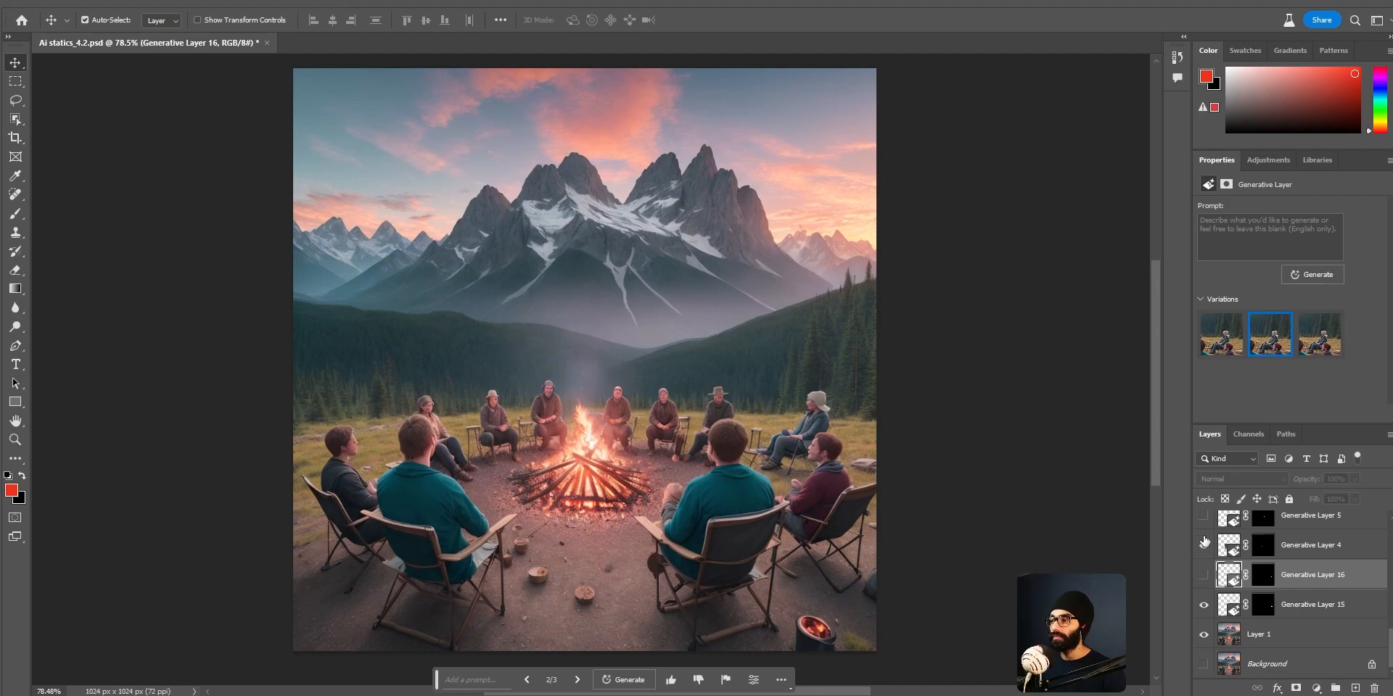
scroll(1212, 584, "up", 1)
left_click(1204, 545)
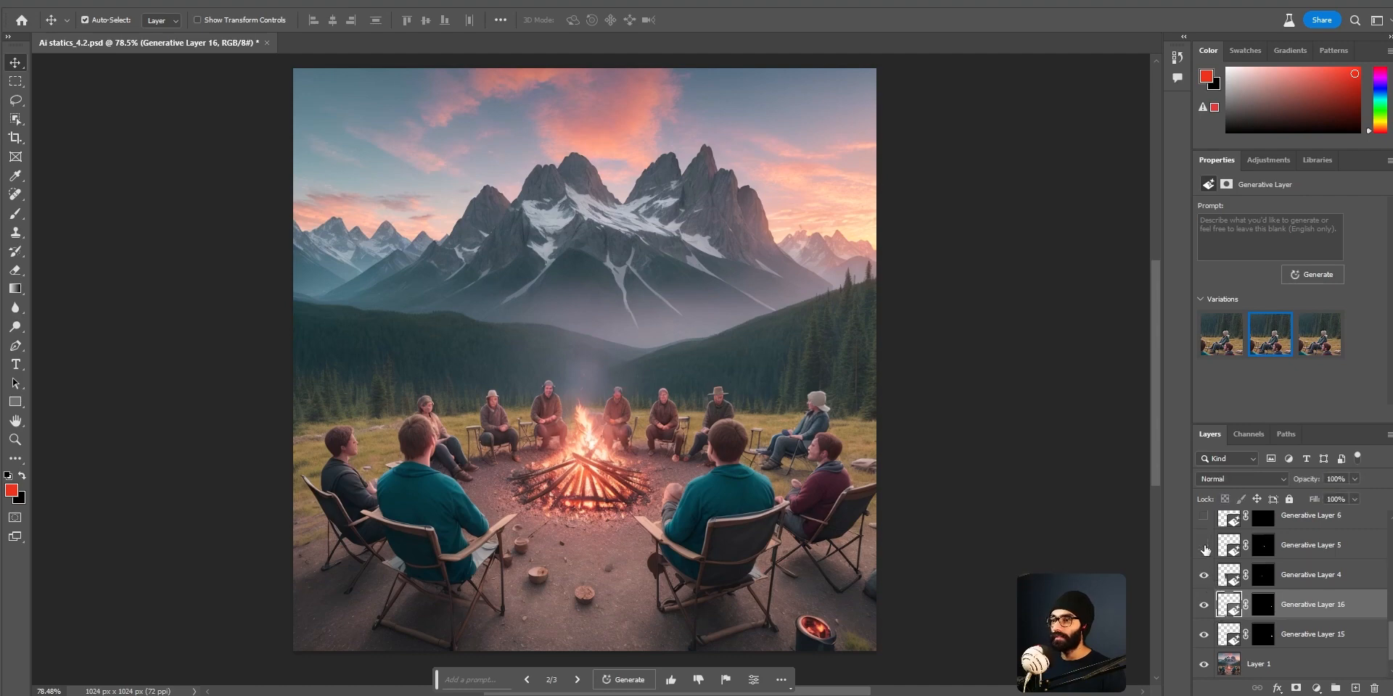
scroll(620, 391, "up", 5)
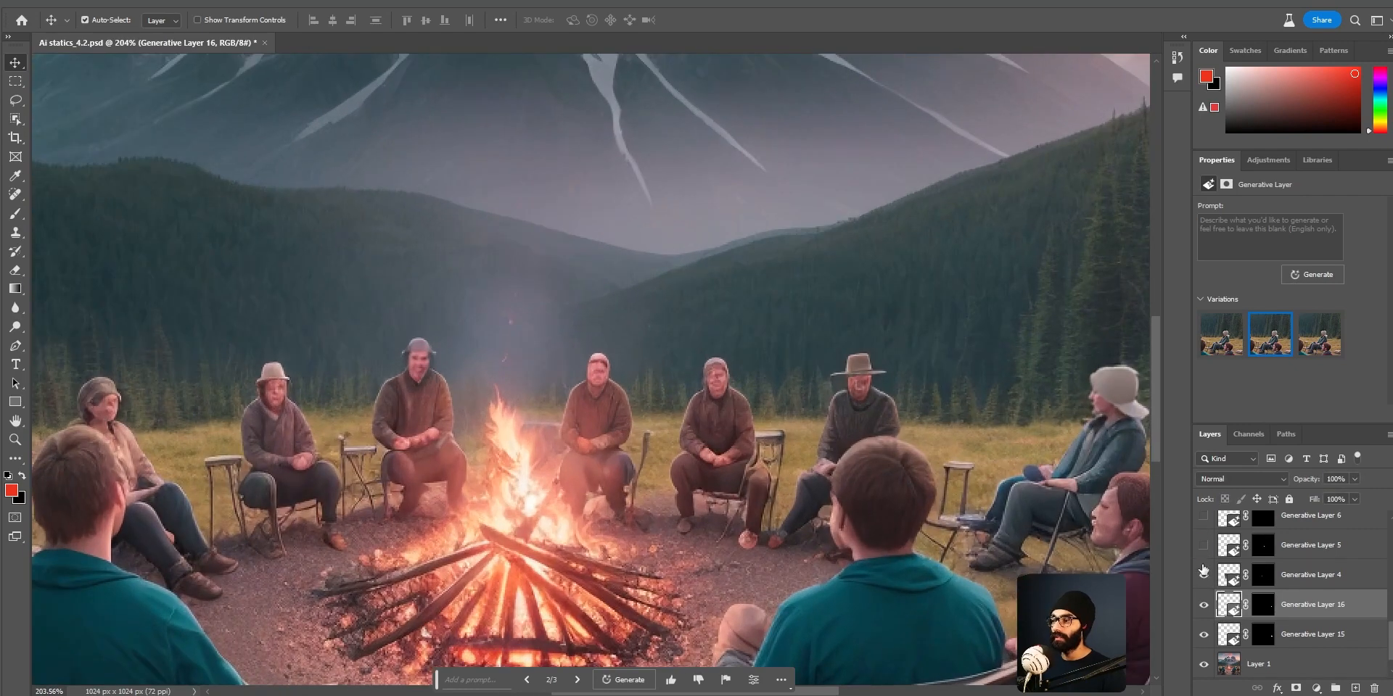
left_click(1203, 605)
left_click(1203, 604)
Step: Show Generative Layer 5 after switching it on and off to compare the changed face behind the campfire
left_click(1204, 546)
left_click(1204, 545)
left_click(1204, 545)
left_click(1204, 545)
left_click(1204, 546)
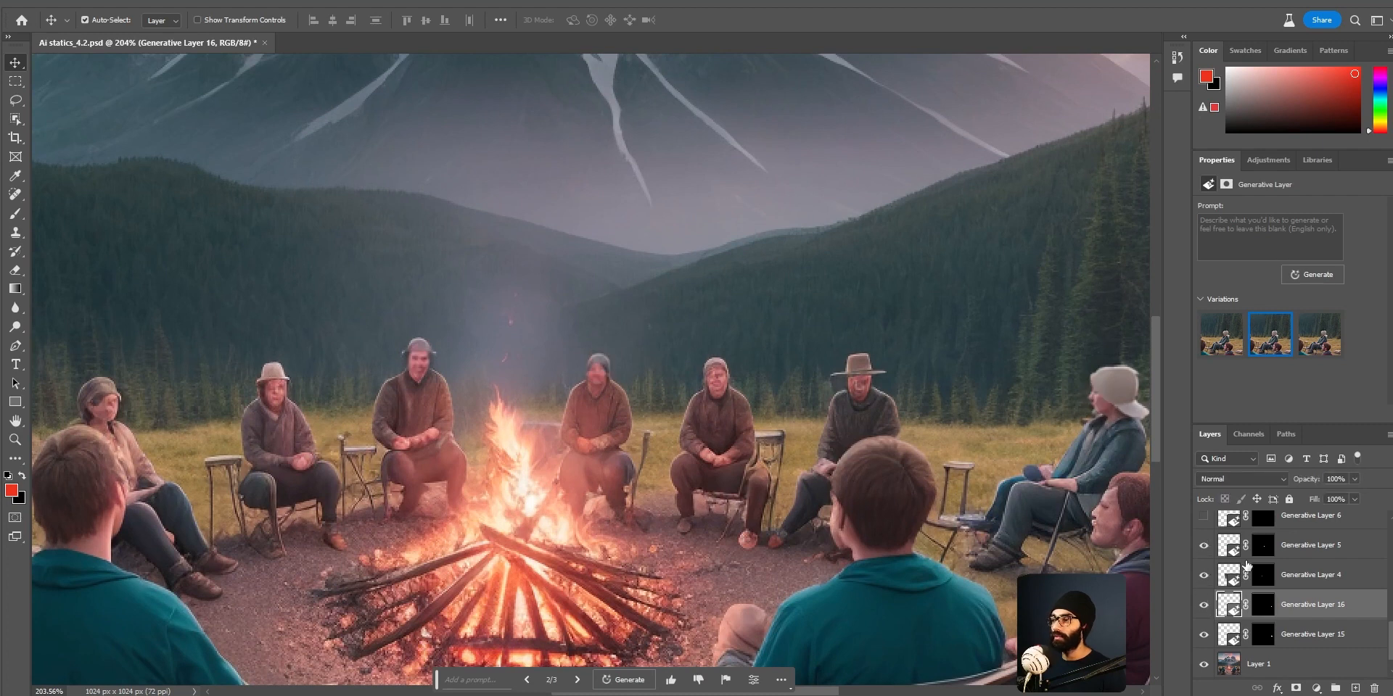
scroll(1246, 575, "up", 2)
left_click(1204, 608)
left_click(1204, 608)
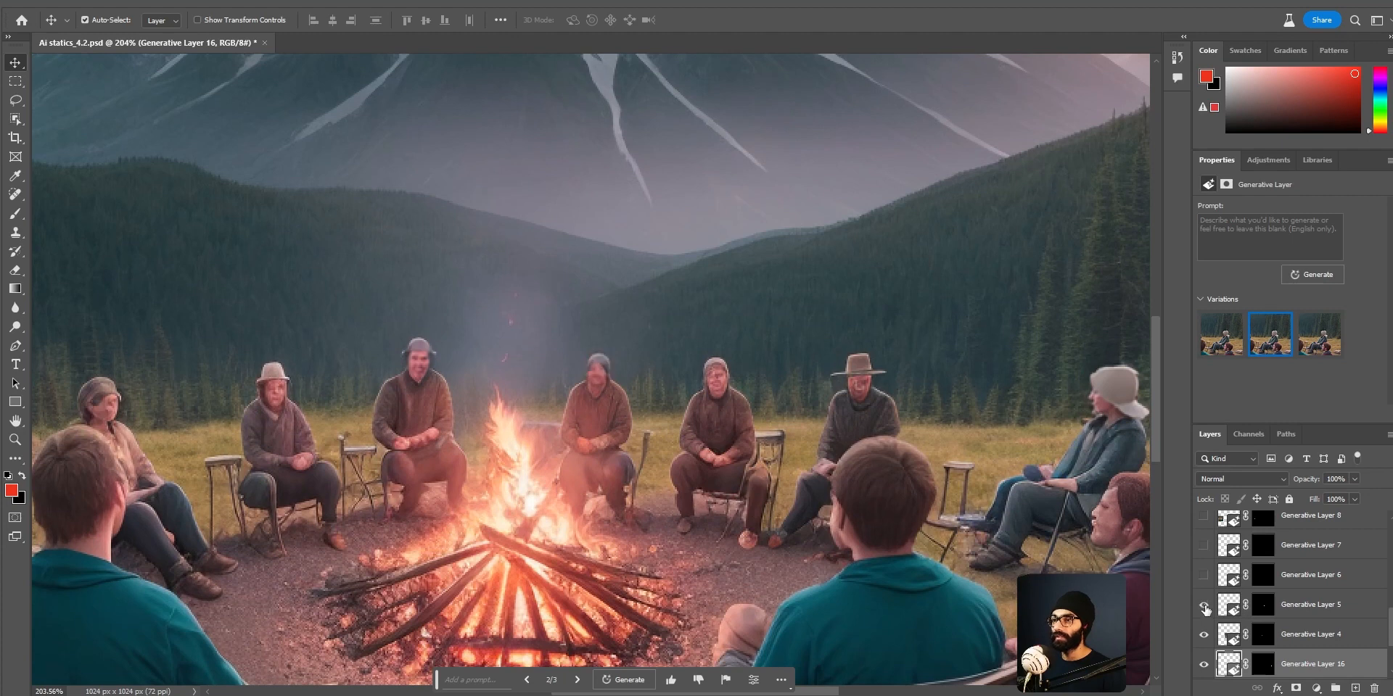
Step: Compare the seated people with and without Generative Layers 6, 7 and 8, leaving those layers hidden
left_click(1205, 576)
left_click(1204, 577)
left_click(1204, 577)
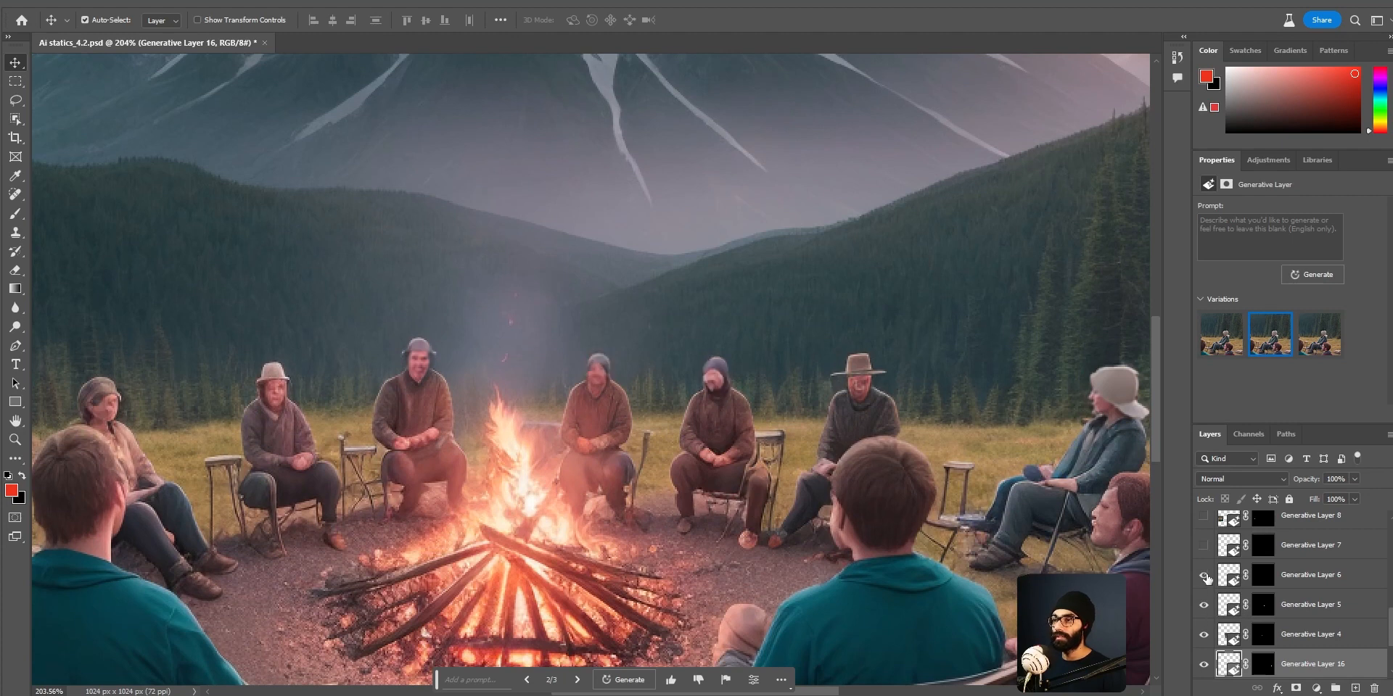
left_click(1205, 576)
left_click(1203, 547)
left_click(1203, 548)
left_click(1204, 518)
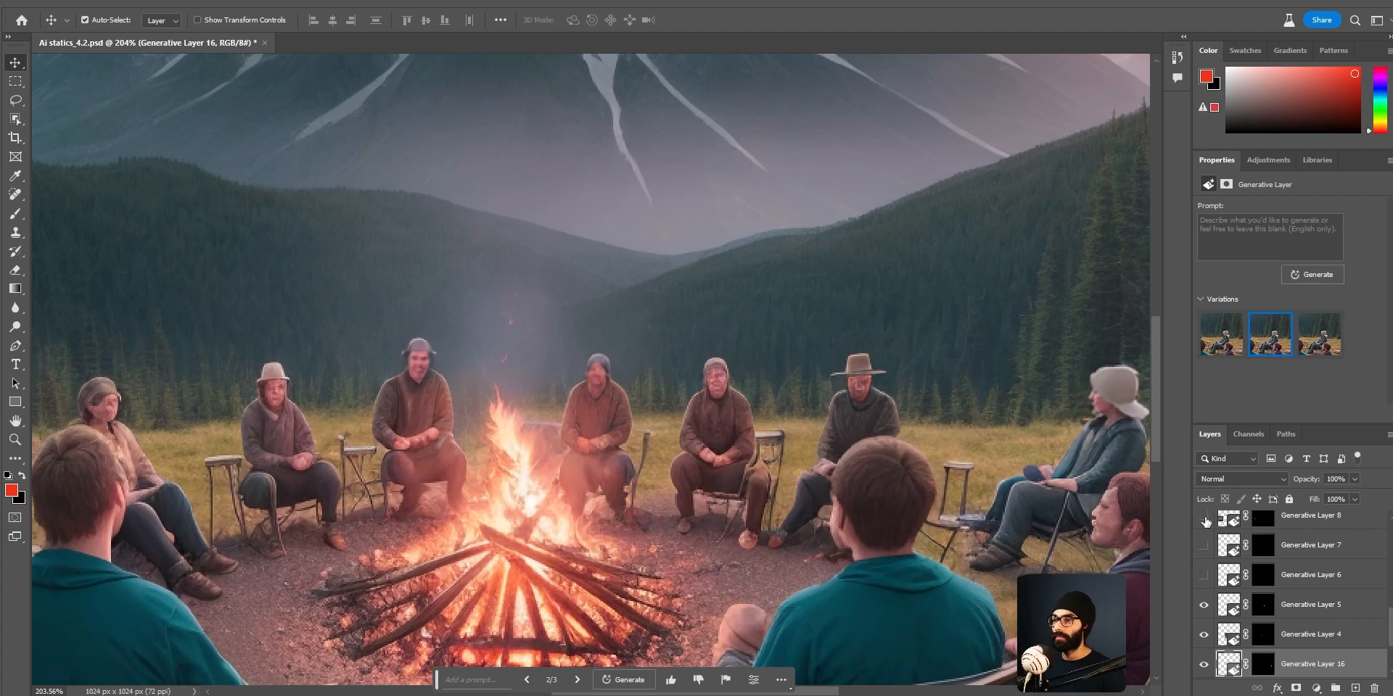
left_click(1205, 517)
Step: Make Generative Layer 9 and Generative Layer 11 visible and review their effect on the people
scroll(1205, 518, "up", 2)
left_click(1205, 548)
scroll(1205, 549, "up", 2)
left_click(1204, 547)
scroll(453, 528, "down", 3)
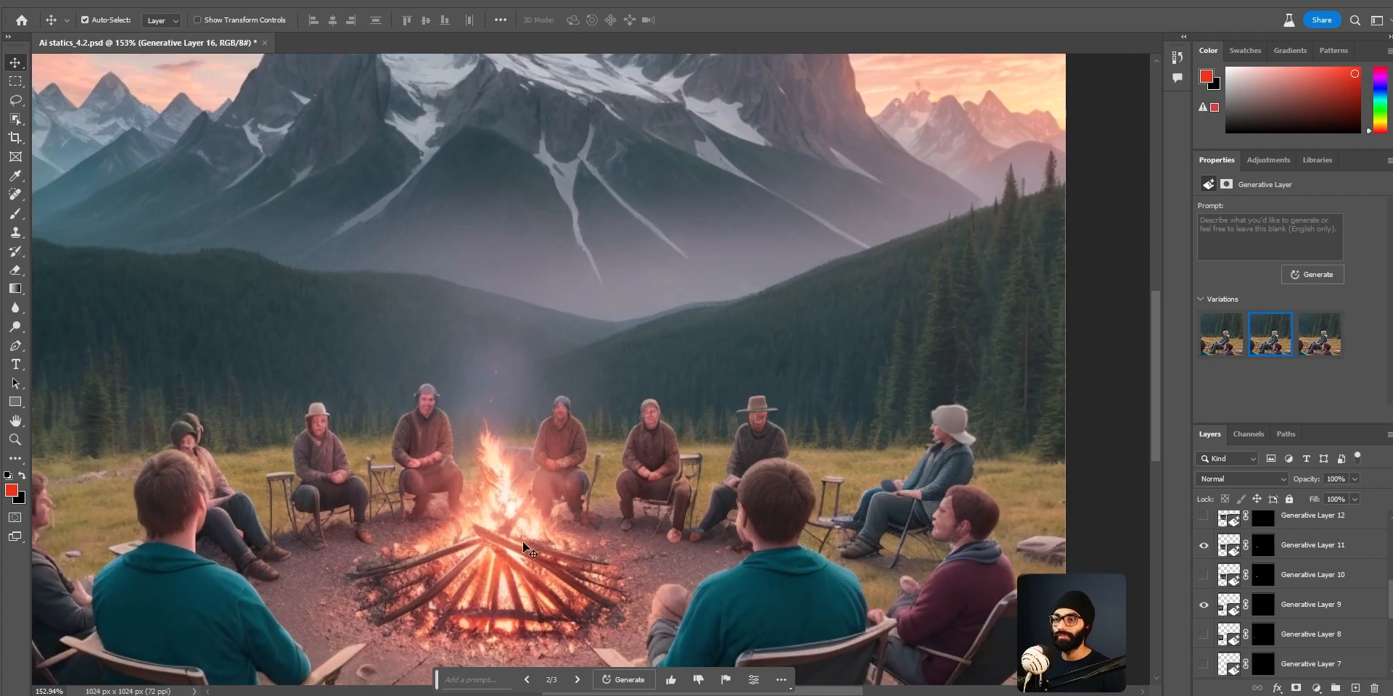
Step: Hide Generative Layer 11 and show Generative Layers 12 and 13, then review the whole image
left_click(1204, 546)
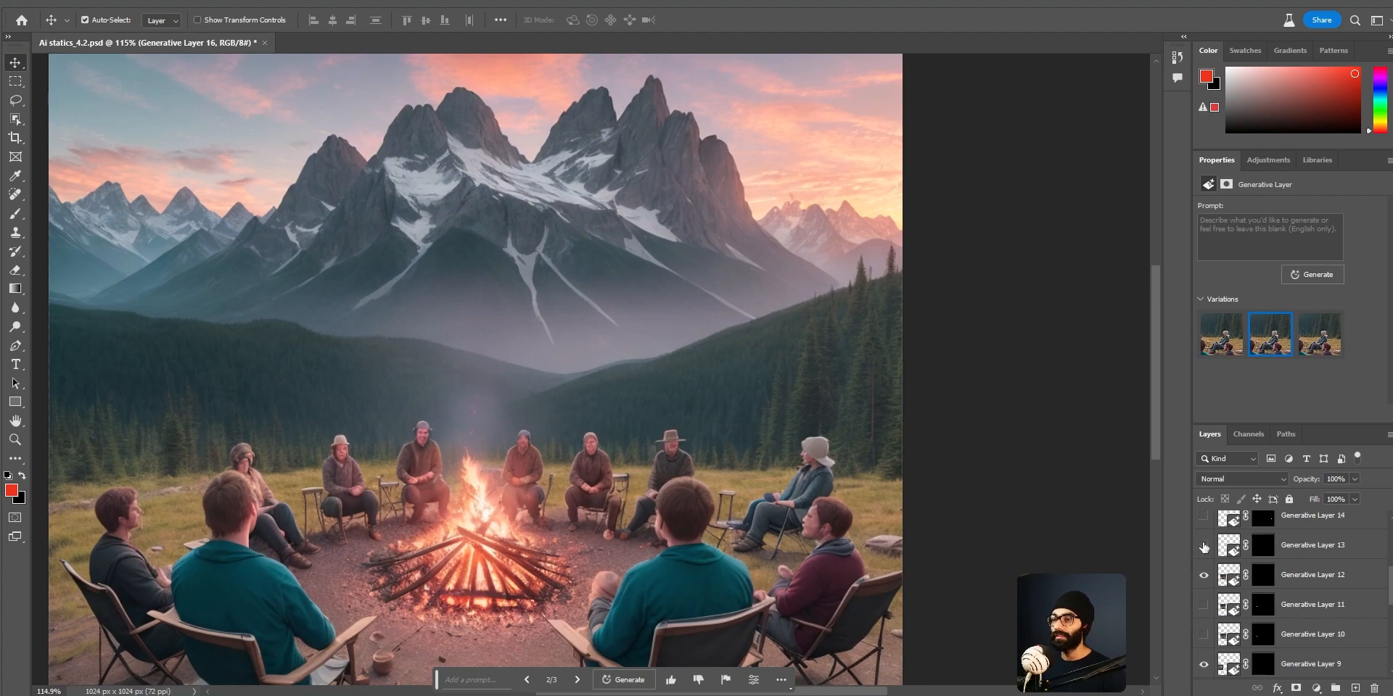
scroll(681, 518, "up", 3)
scroll(694, 503, "down", 5)
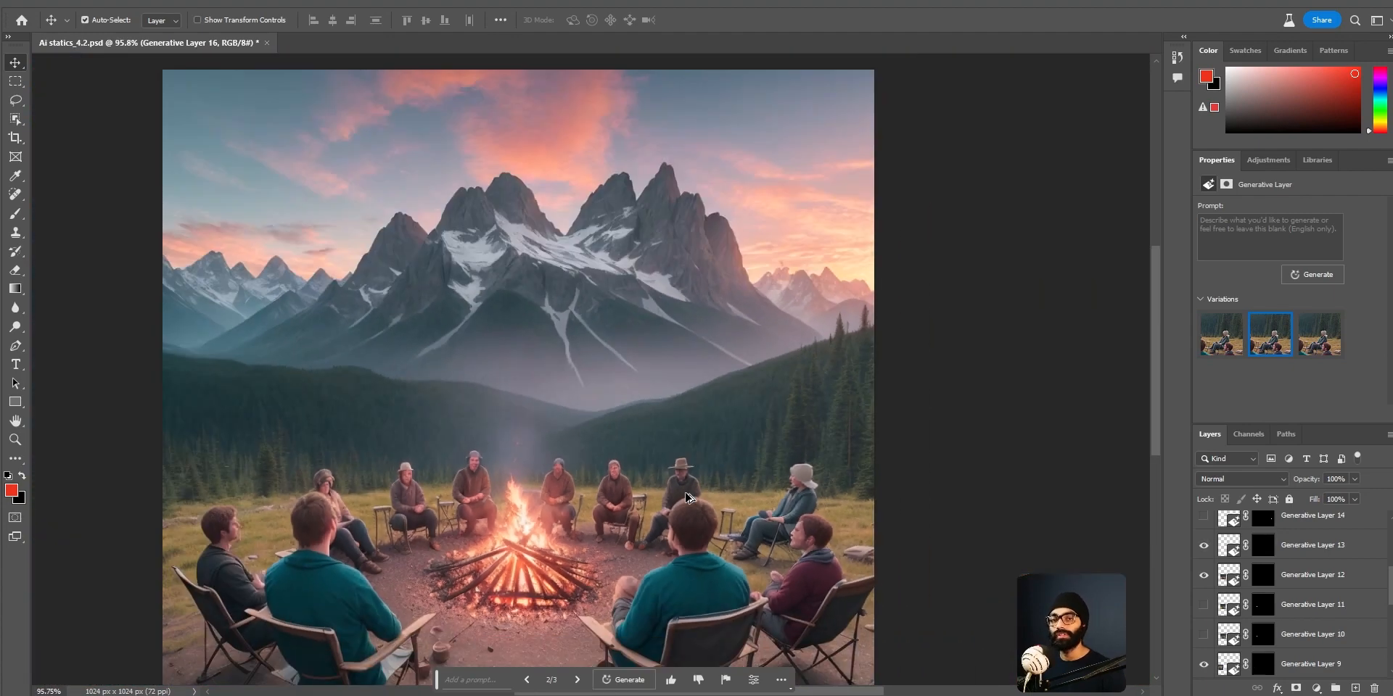
scroll(693, 503, "down", 2)
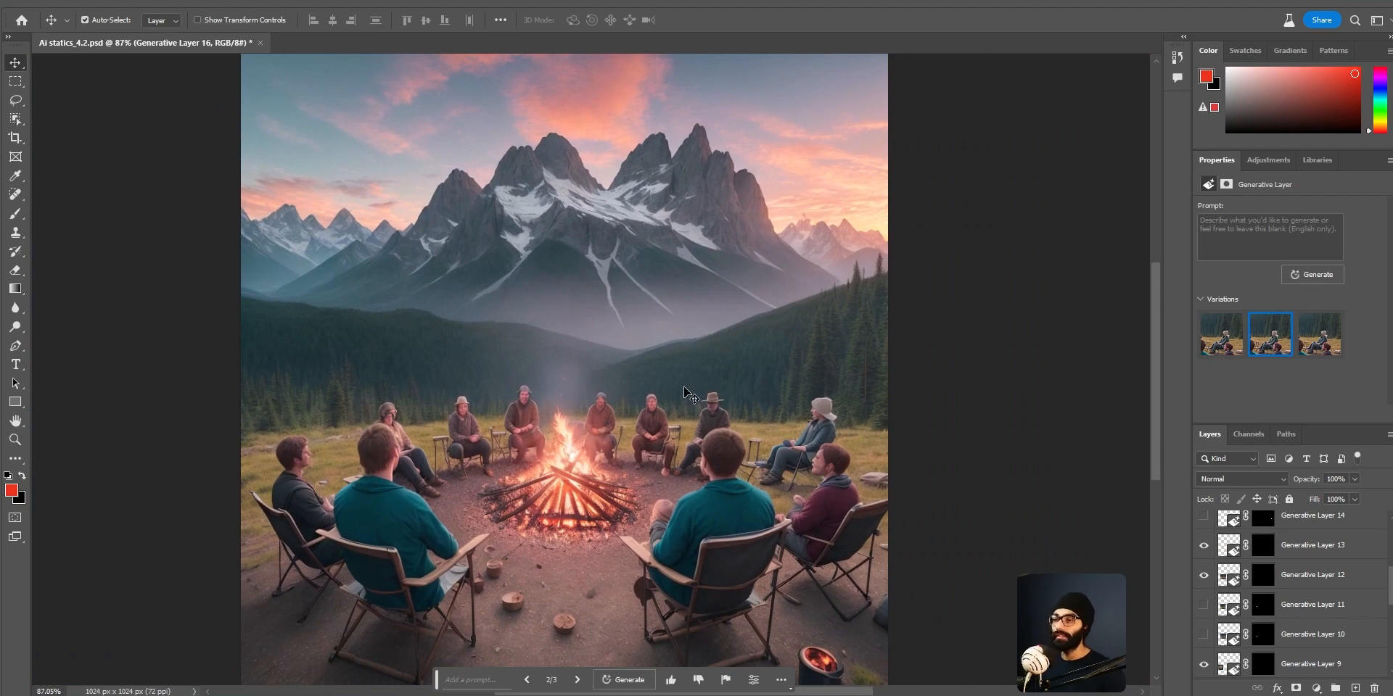
Step: Draw a rough freehand lasso selection over the valley between the mountains and the seated people
key("l")
mouse_move(615, 328)
left_mouse_down()
mouse_move(627, 356)
mouse_move(617, 330)
left_mouse_up()
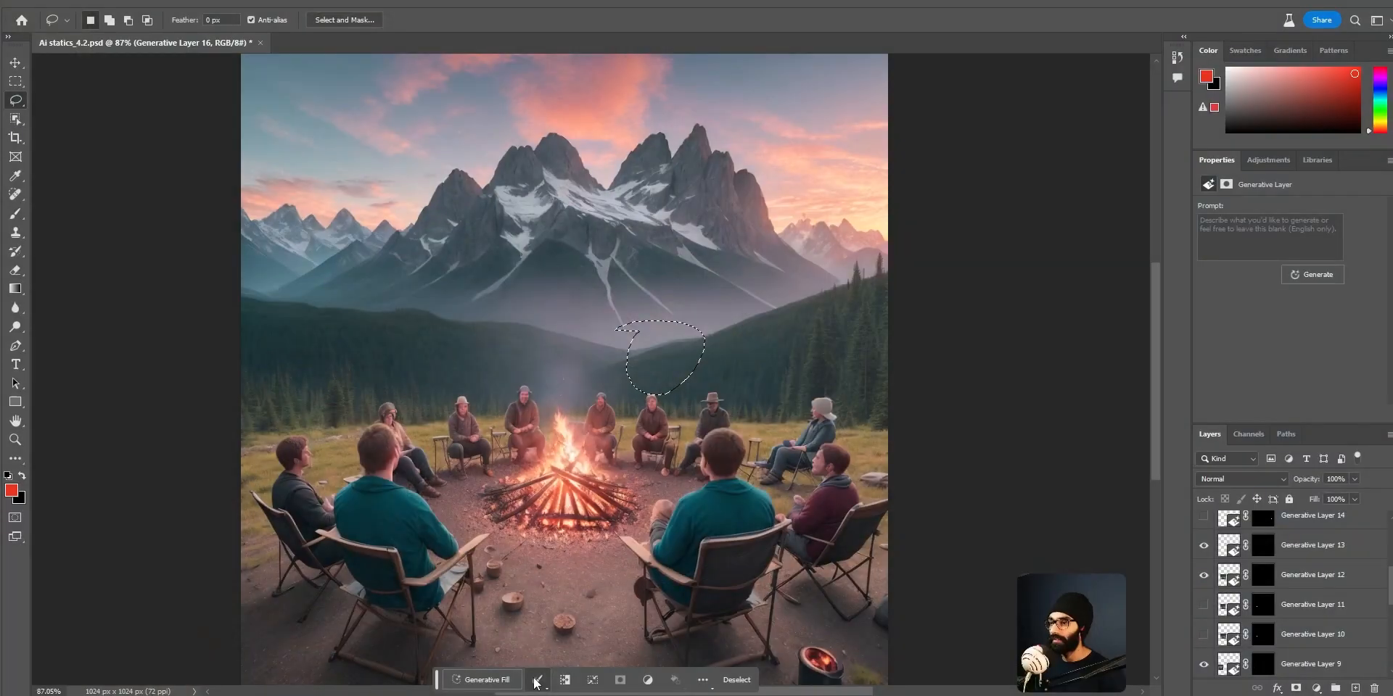
scroll(1209, 577, "up", 3)
Step: Show Generative Layer 18 with the bowl and candles, and Layer 2 with the white cup
scroll(1209, 577, "up", 2)
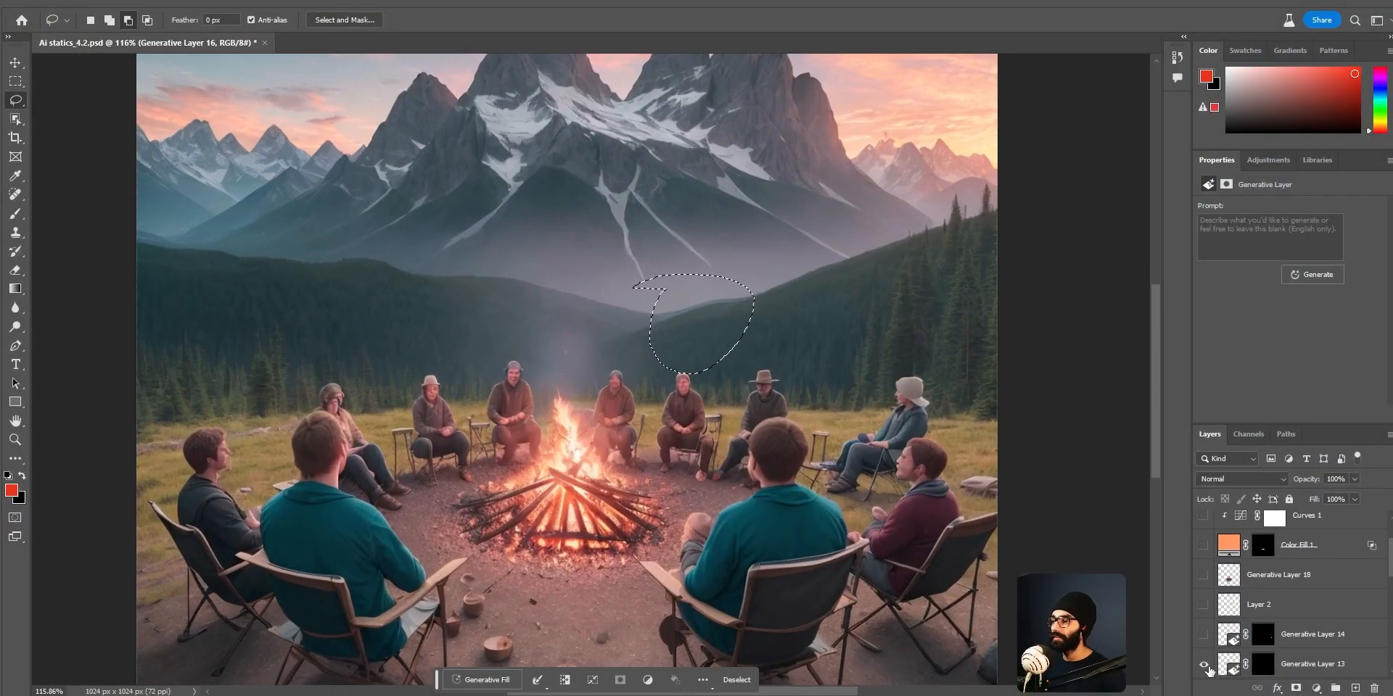
left_click(1203, 575)
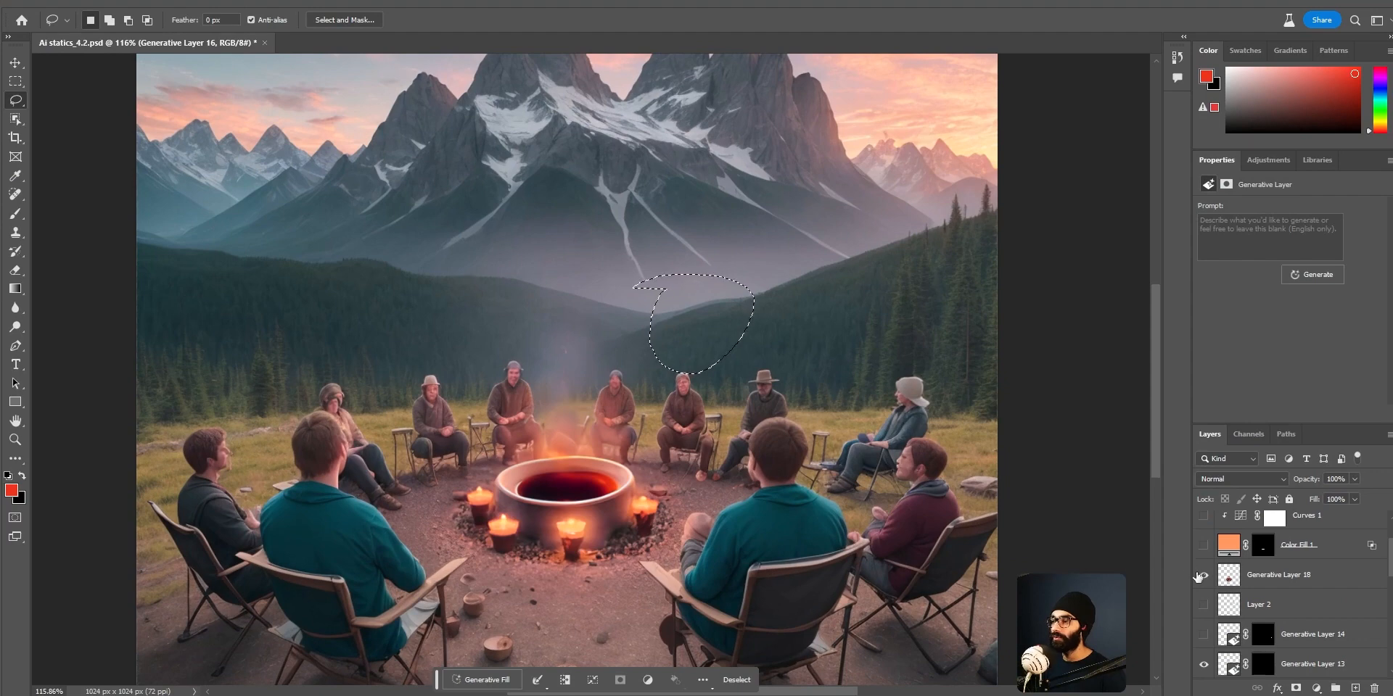
left_click(1203, 605)
left_click(1204, 605)
left_click(1204, 605)
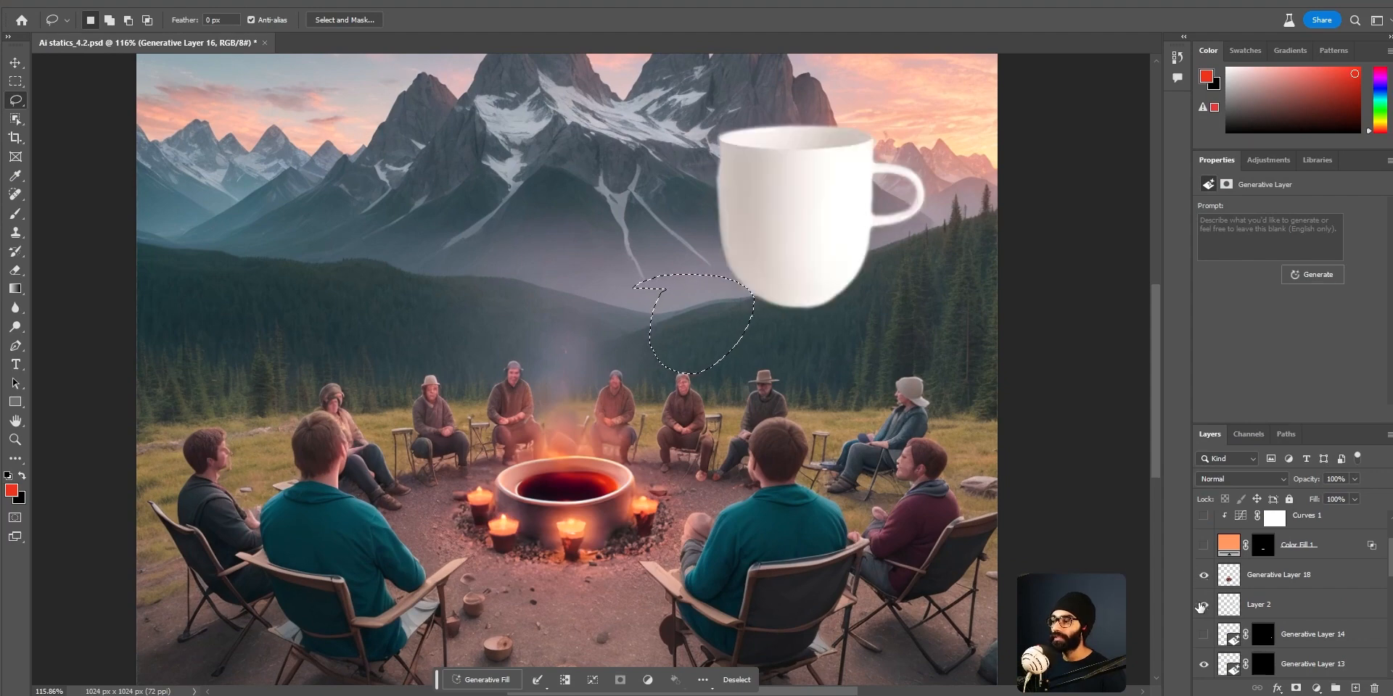
Step: Clear the lasso selection and move the white cup on Layer 2 to about X 711 px, Y 271 px
scroll(725, 388, "down", 2)
key("ctrl+d")
key("v")
mouse_move(788, 273)
left_mouse_down()
mouse_move(763, 270)
mouse_move(804, 281)
left_mouse_up()
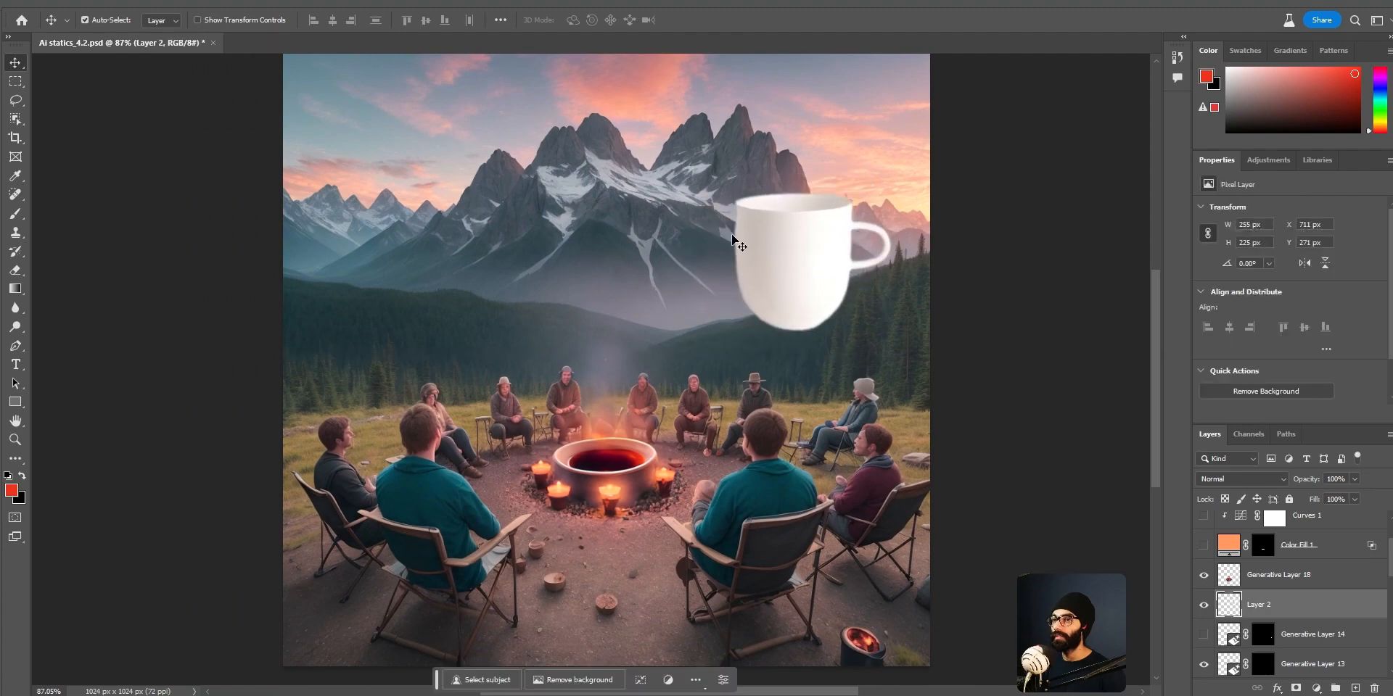
Step: Open the recent file Ai statics_4.1.psd and make its Layer 2 with the white cup visible
left_click(49, 3)
mouse_move(97, 83)
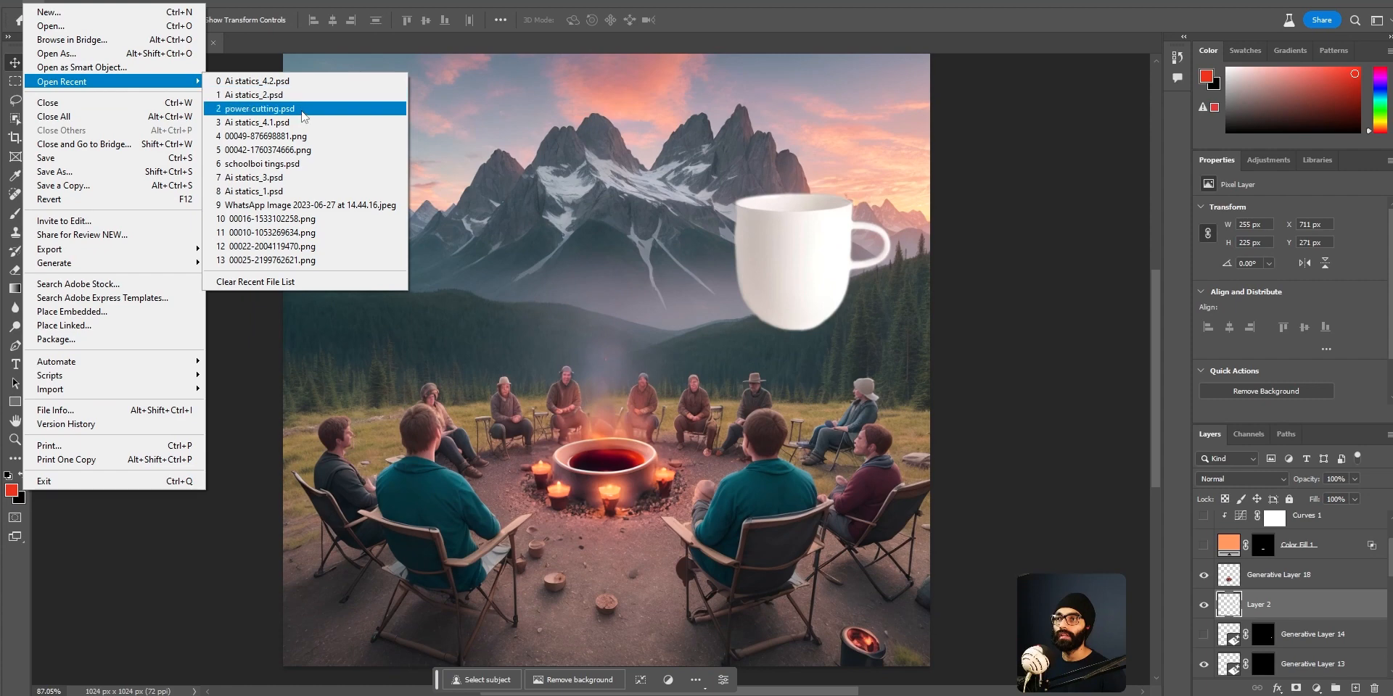
left_click(294, 123)
scroll(1286, 551, "down", 5)
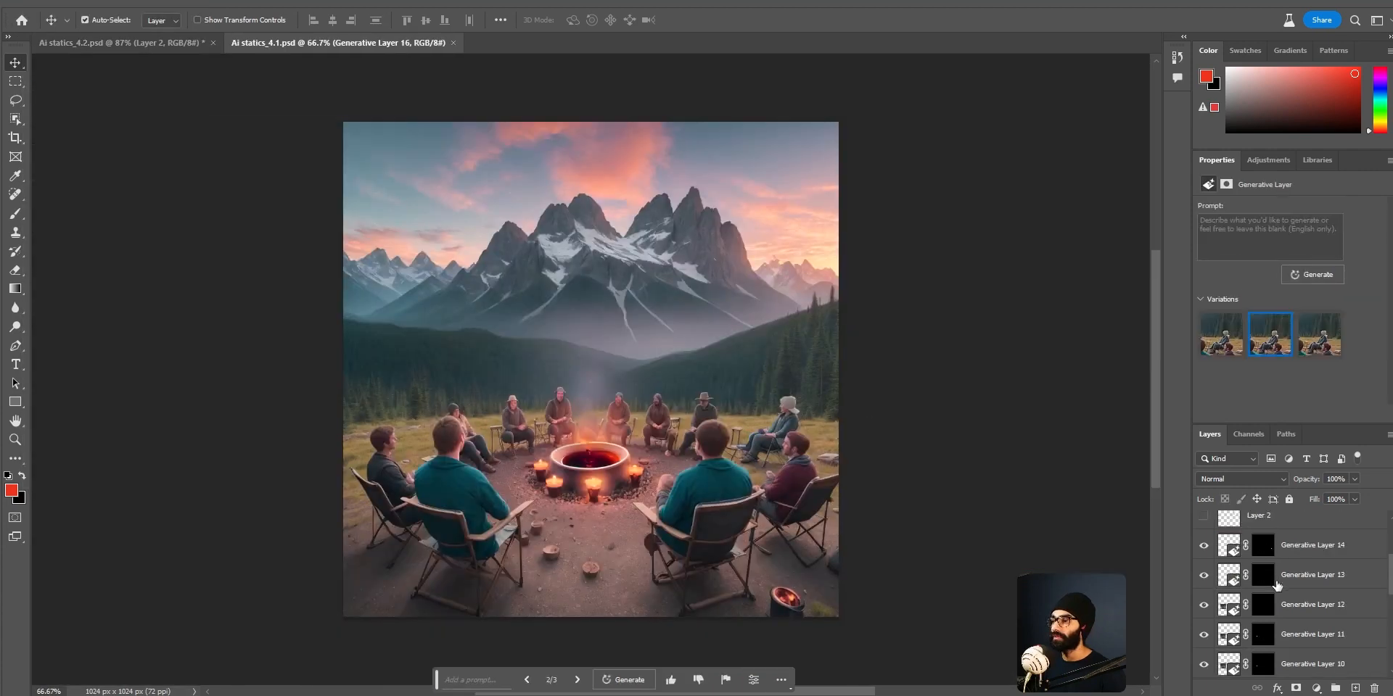
left_click(1204, 646)
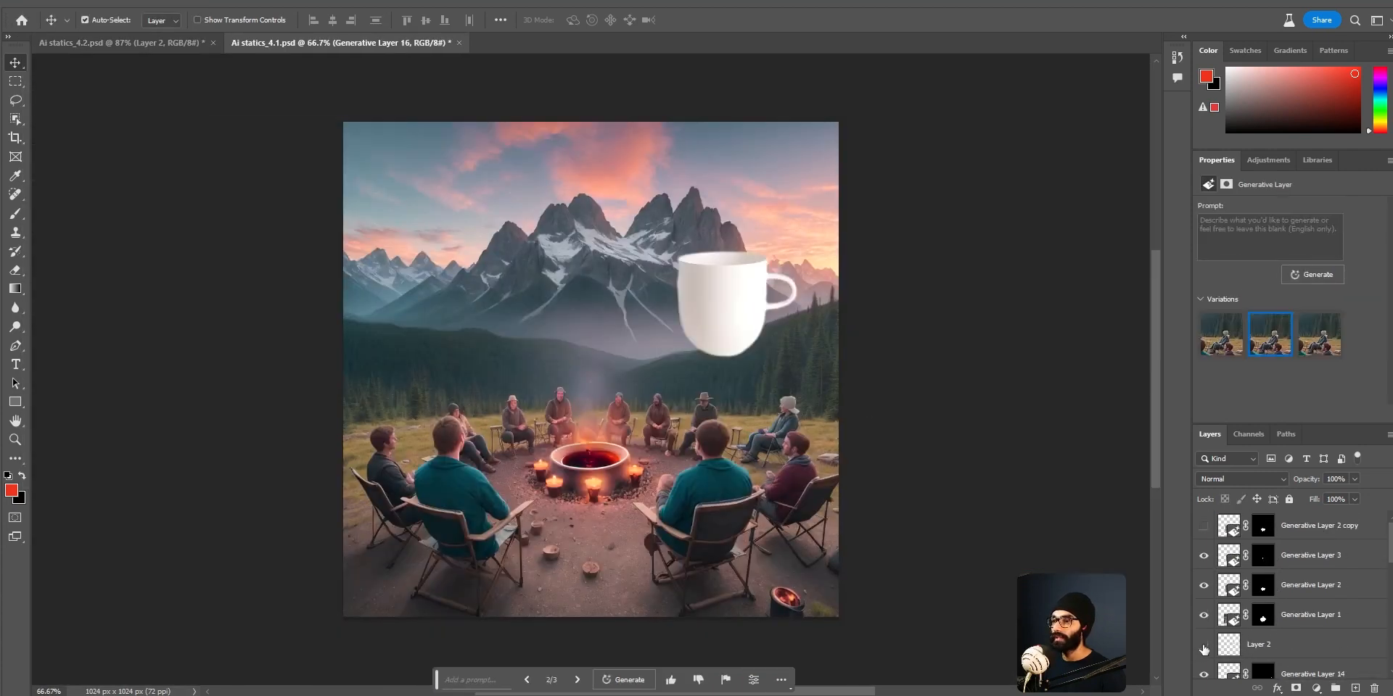
Step: Switch to the browser and skim the first and second tips in the YouTube video "5 Secret Tips for Generative Fill in Photoshop"
key("alt+Tab")
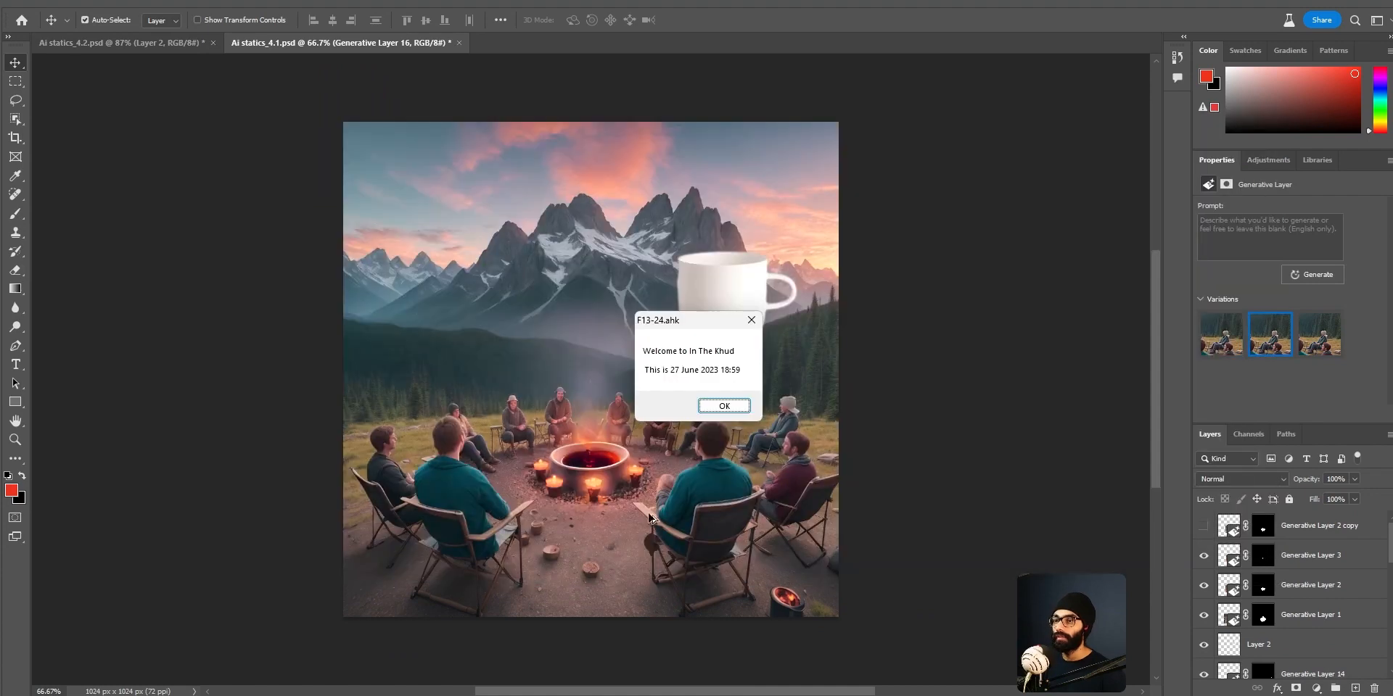
key("alt+Tab")
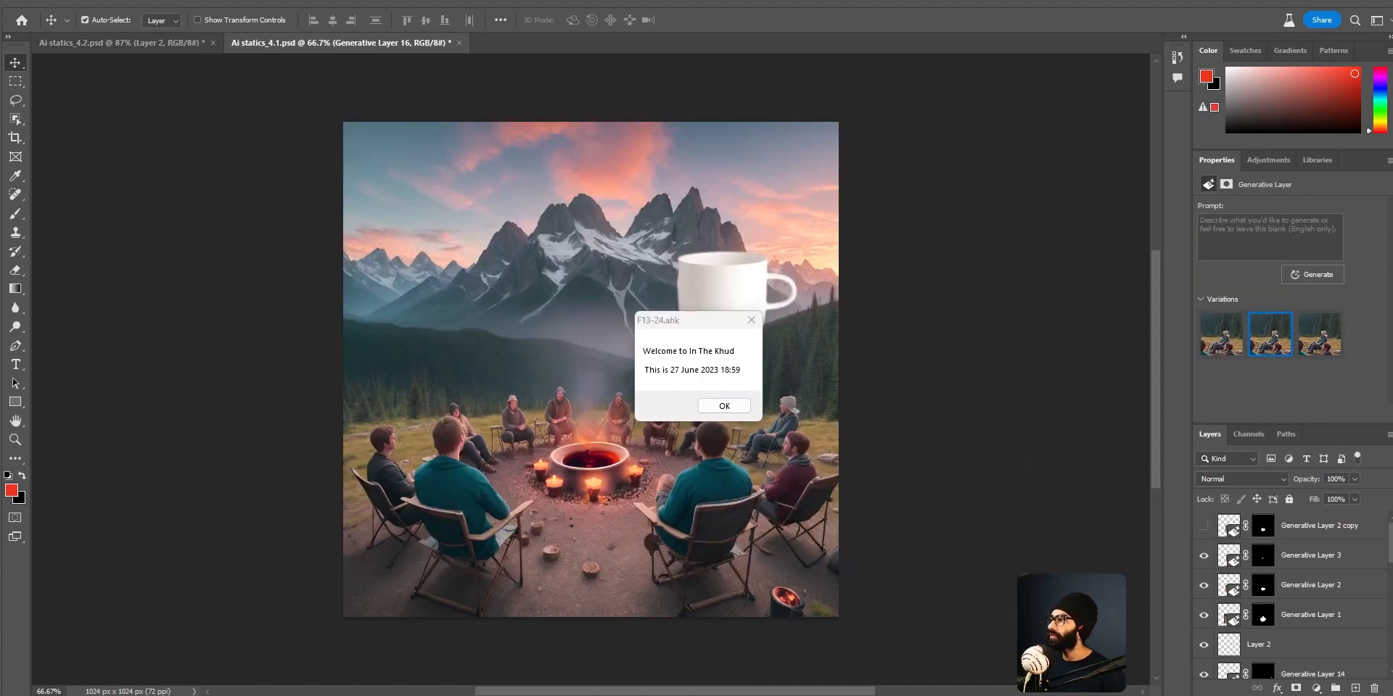
key("alt+Tab")
scroll(128, 638, "down", 1)
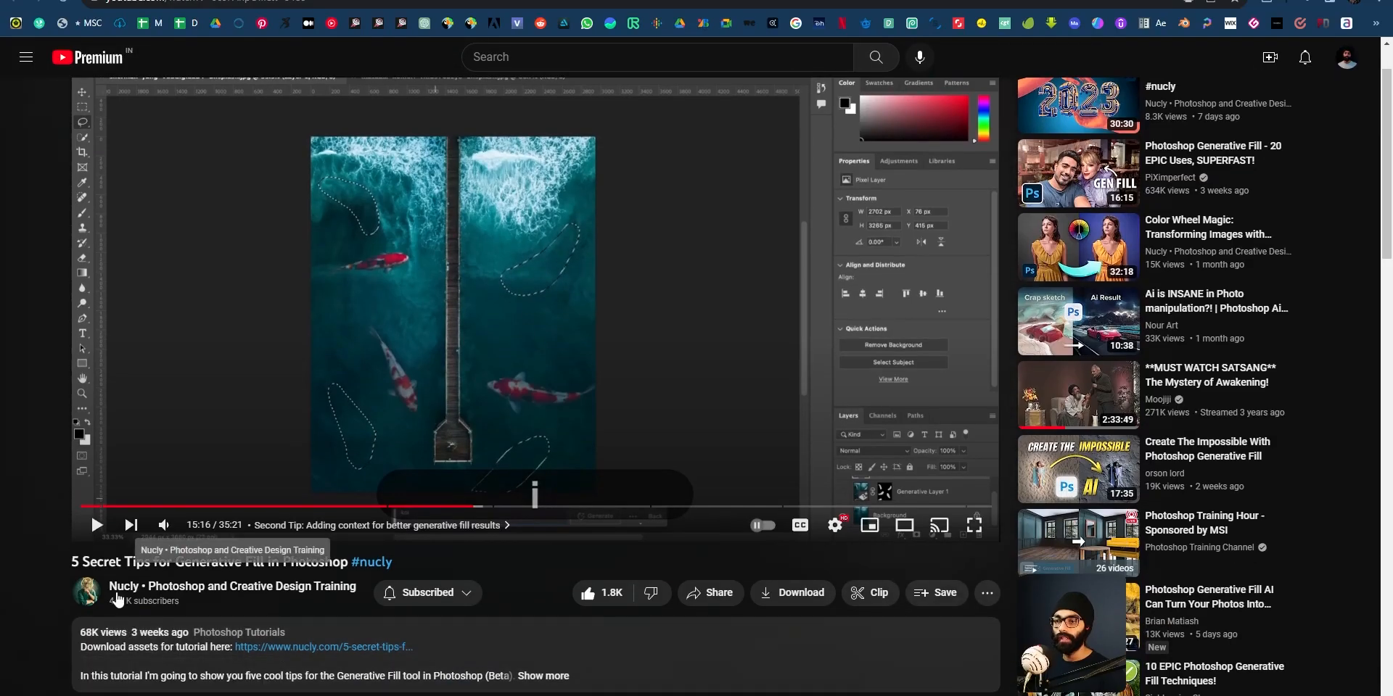
scroll(368, 642, "up", 1)
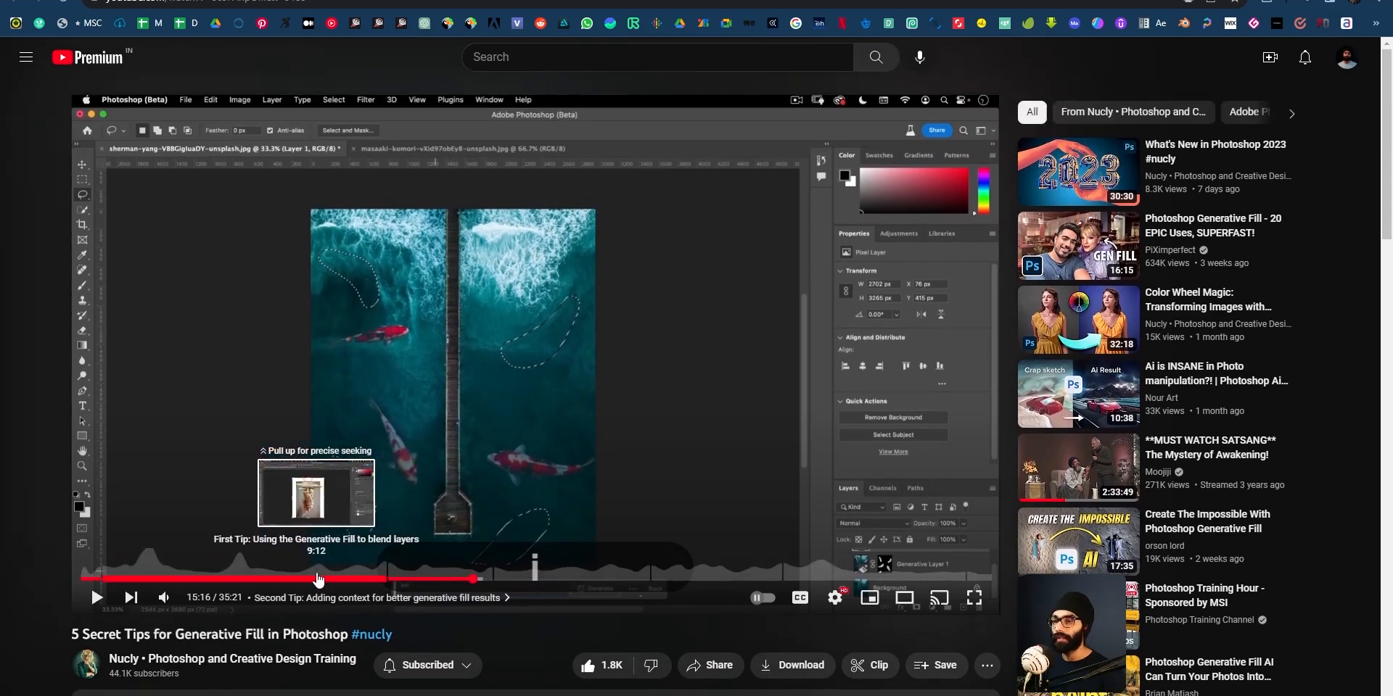
left_click(361, 579)
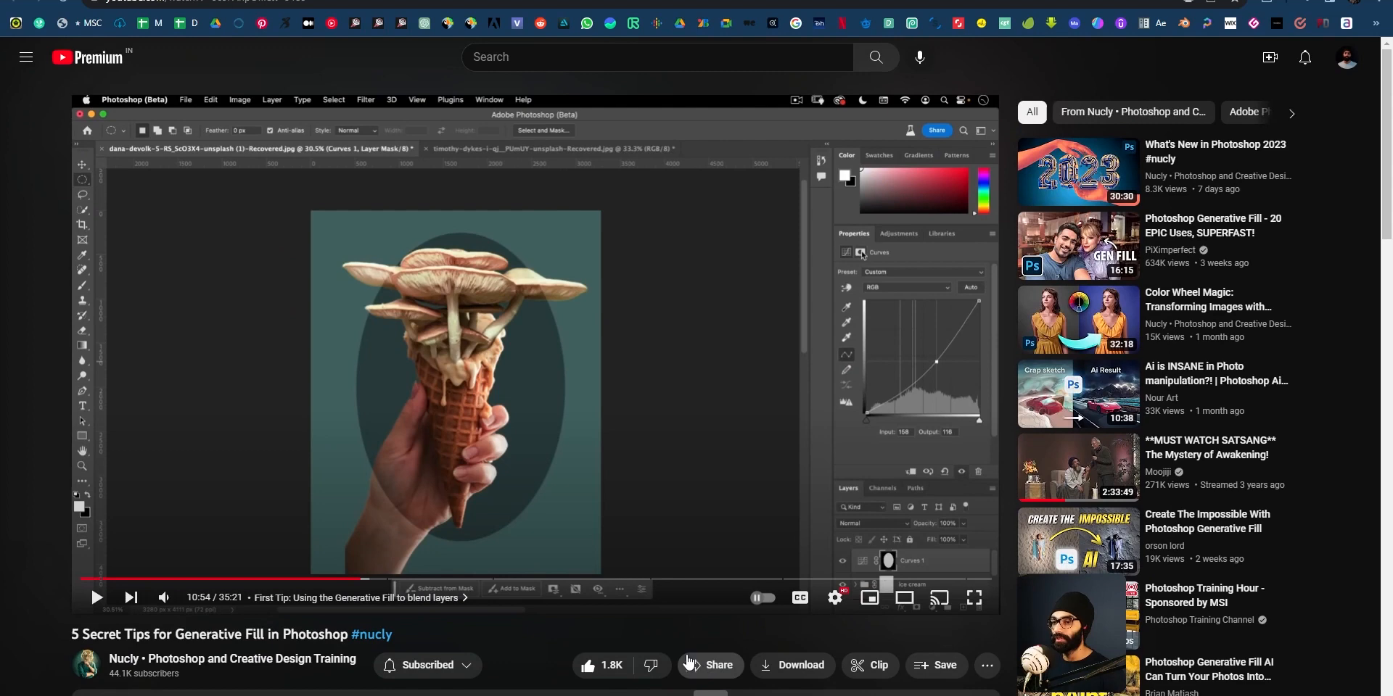
left_click(415, 579)
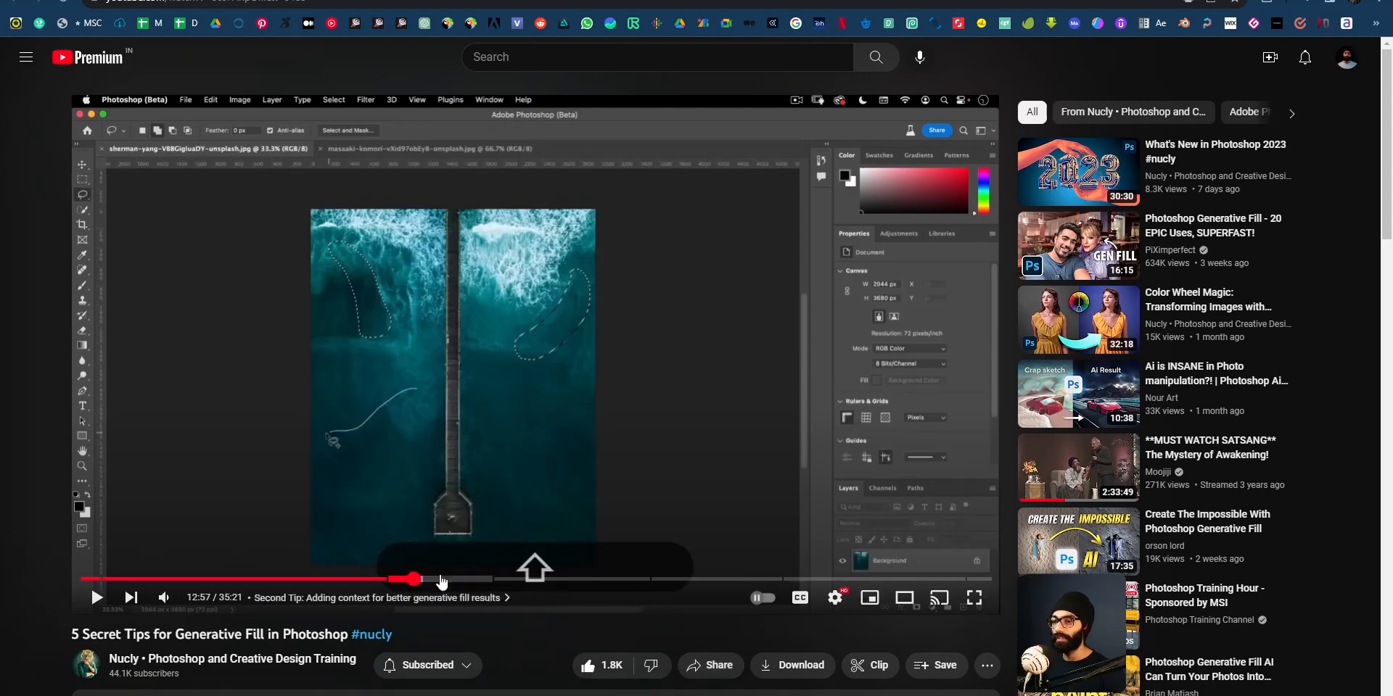
left_click(466, 579)
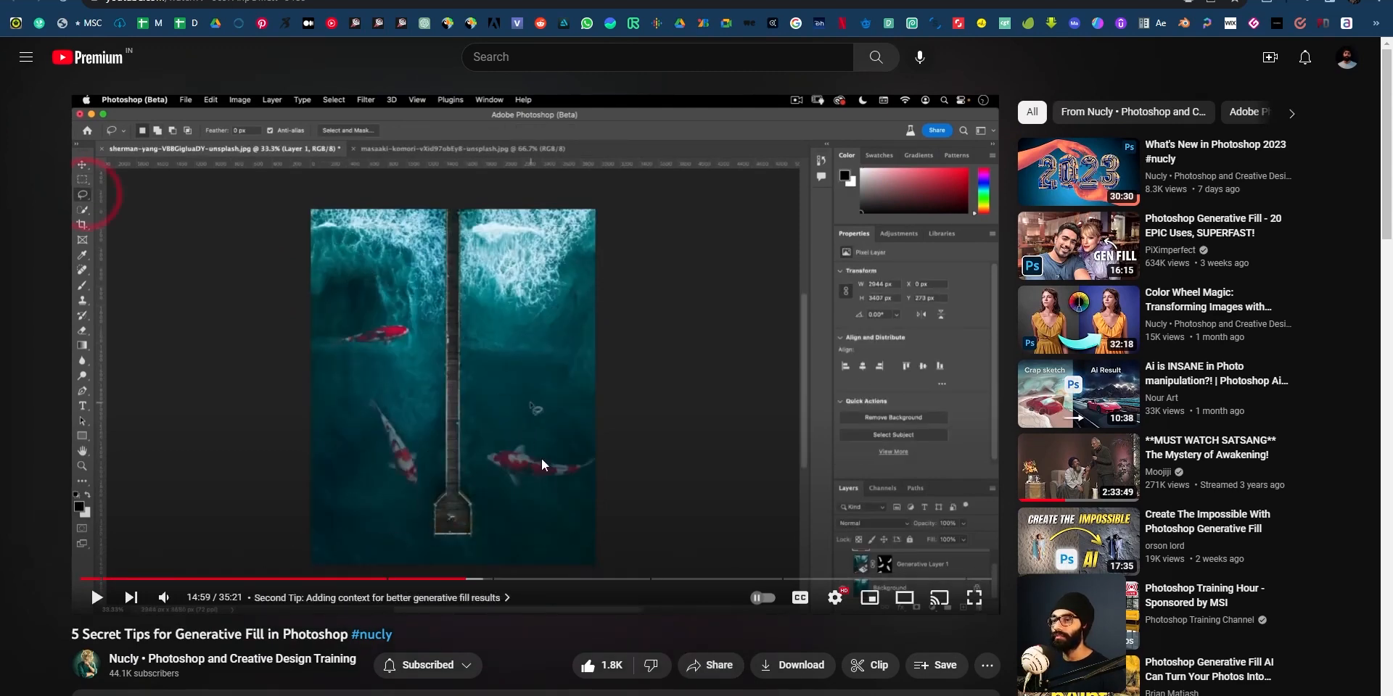
Step: Return to Photoshop and hide Generative Layers 3, 2 and 1 to uncover the original campfire
key("alt+Tab")
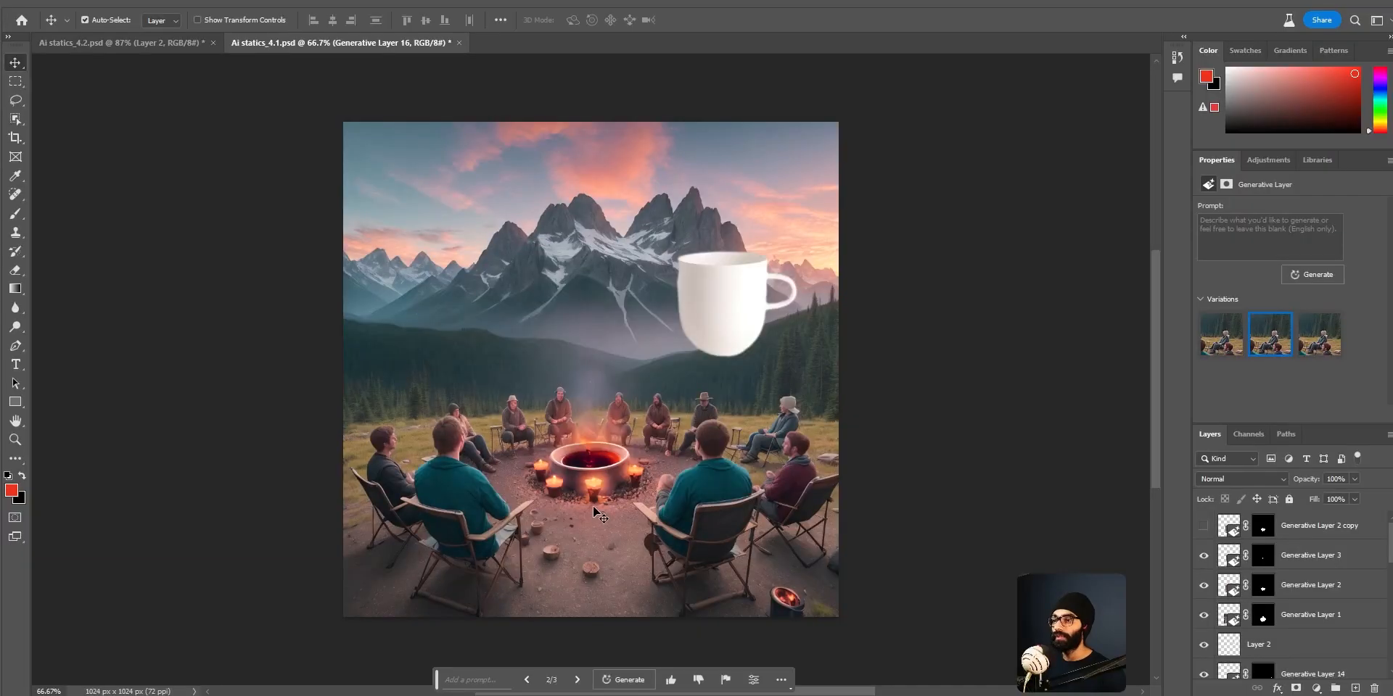
scroll(1328, 631, "down", 1)
scroll(1328, 634, "up", 1)
left_click_drag(1203, 554, 1201, 614)
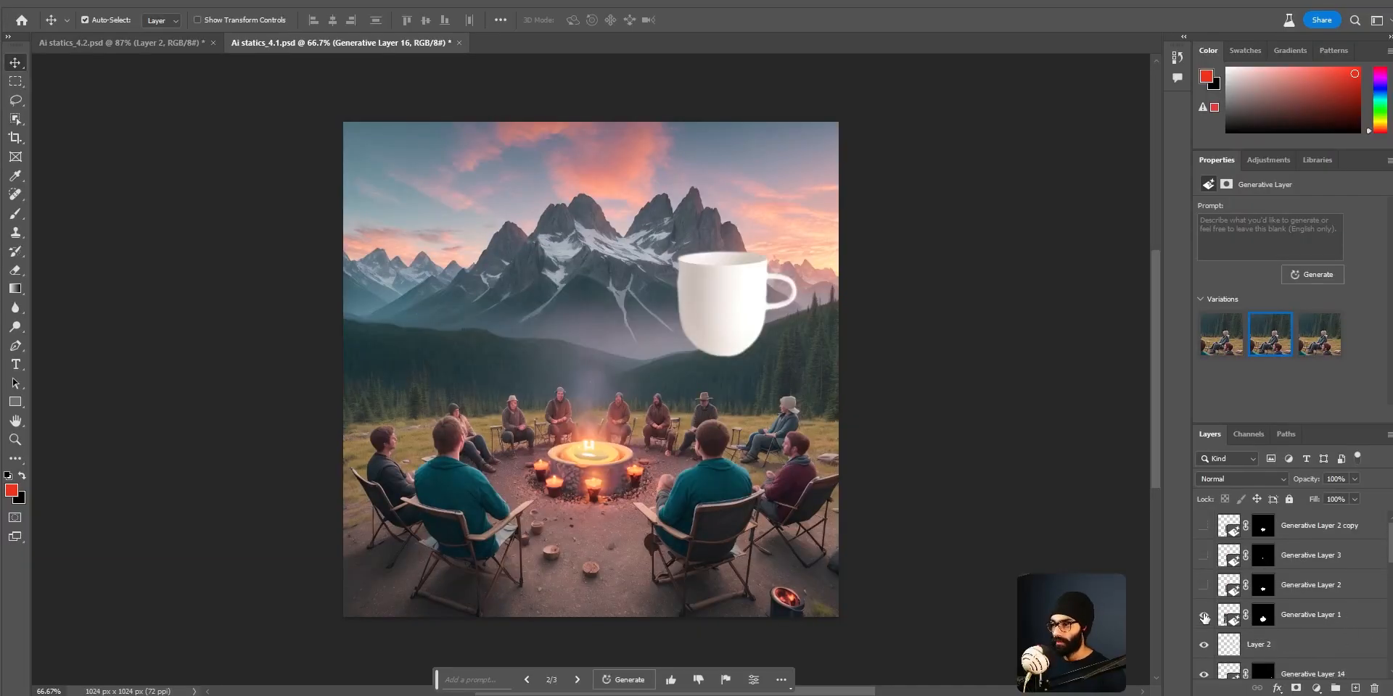
left_click(1203, 616)
scroll(587, 482, "up", 2)
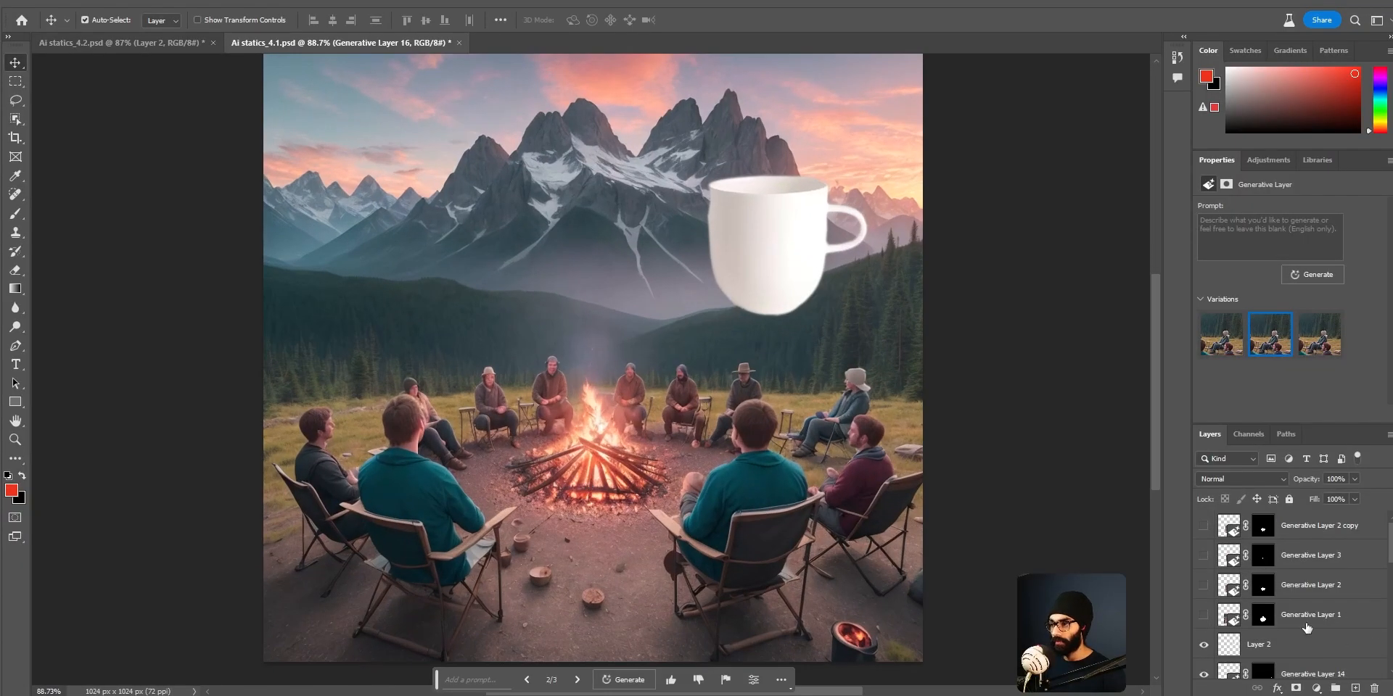
Step: Select Generative Layer 14 and toggle the layer visibility to compare the image with and without it
scroll(1305, 627, "down", 2)
left_click(1281, 590)
left_click(1204, 585)
left_click(1204, 586)
left_click(1275, 611)
Step: Select Layer 1 and lasso a selection about 269 × 250 px around the campfire and its flames
scroll(1275, 612, "down", 6)
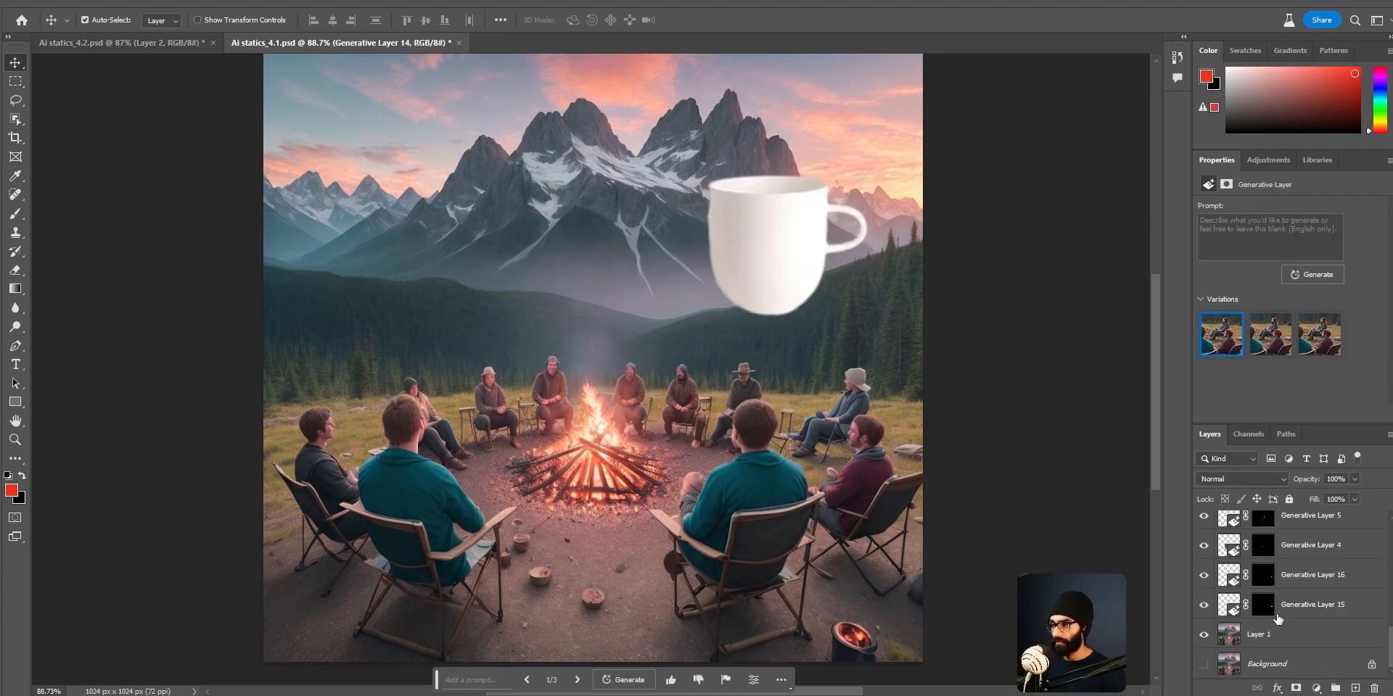
left_click(1287, 644)
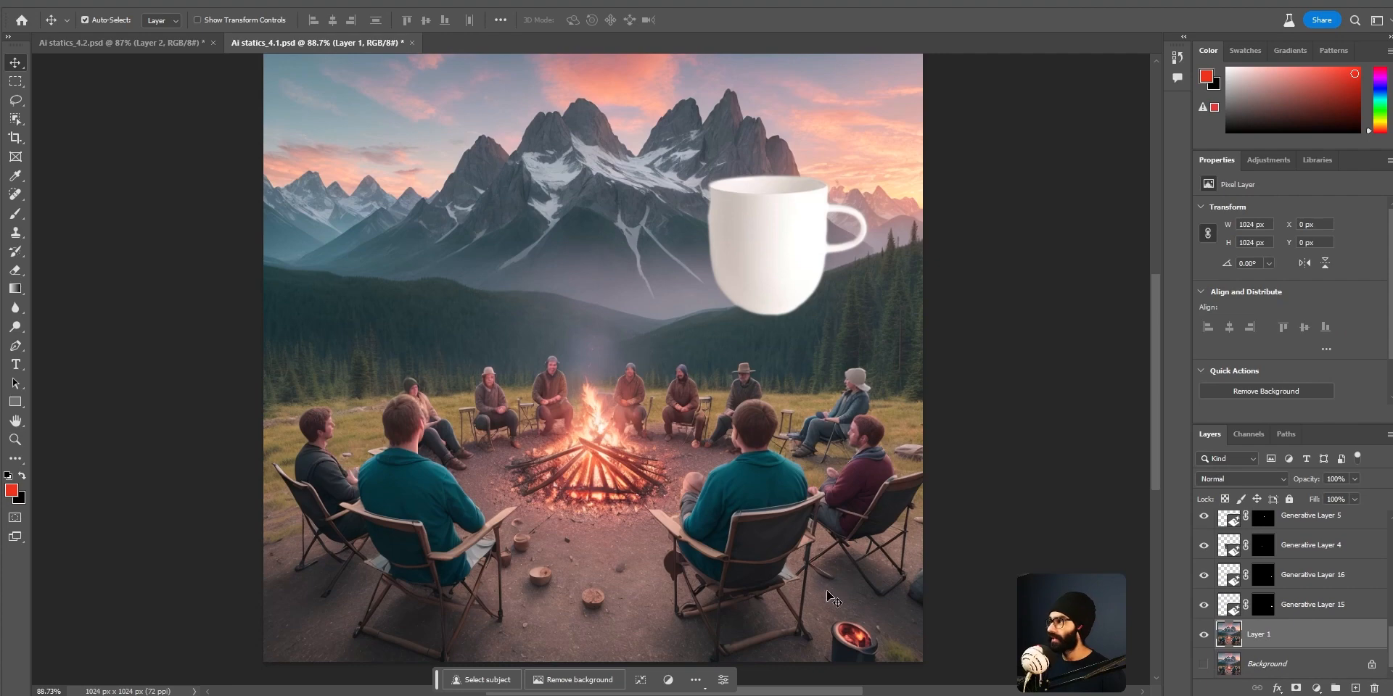
key("alt+Tab")
key("Escape")
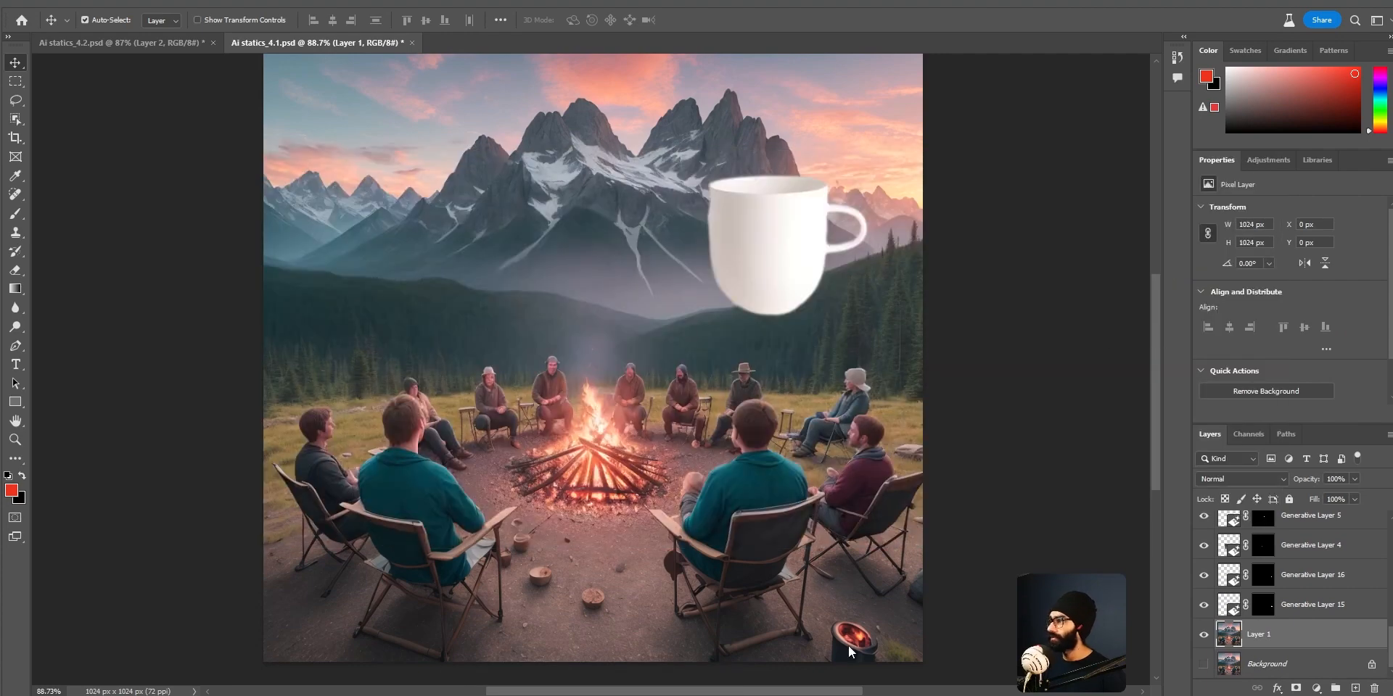
left_click_drag(1162, 528, 1190, 537)
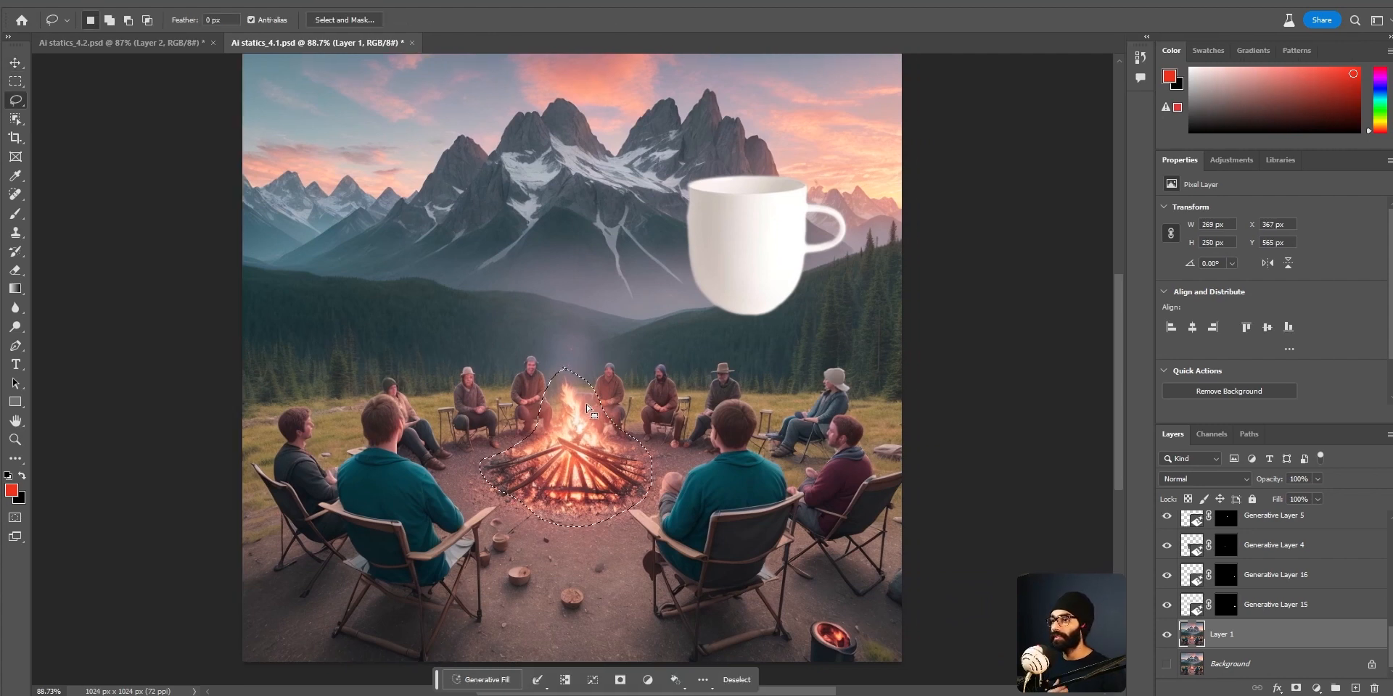
Step: Generate a "tea cup" fill in the campfire selection and cycle through the variations to the second one
left_click(475, 679)
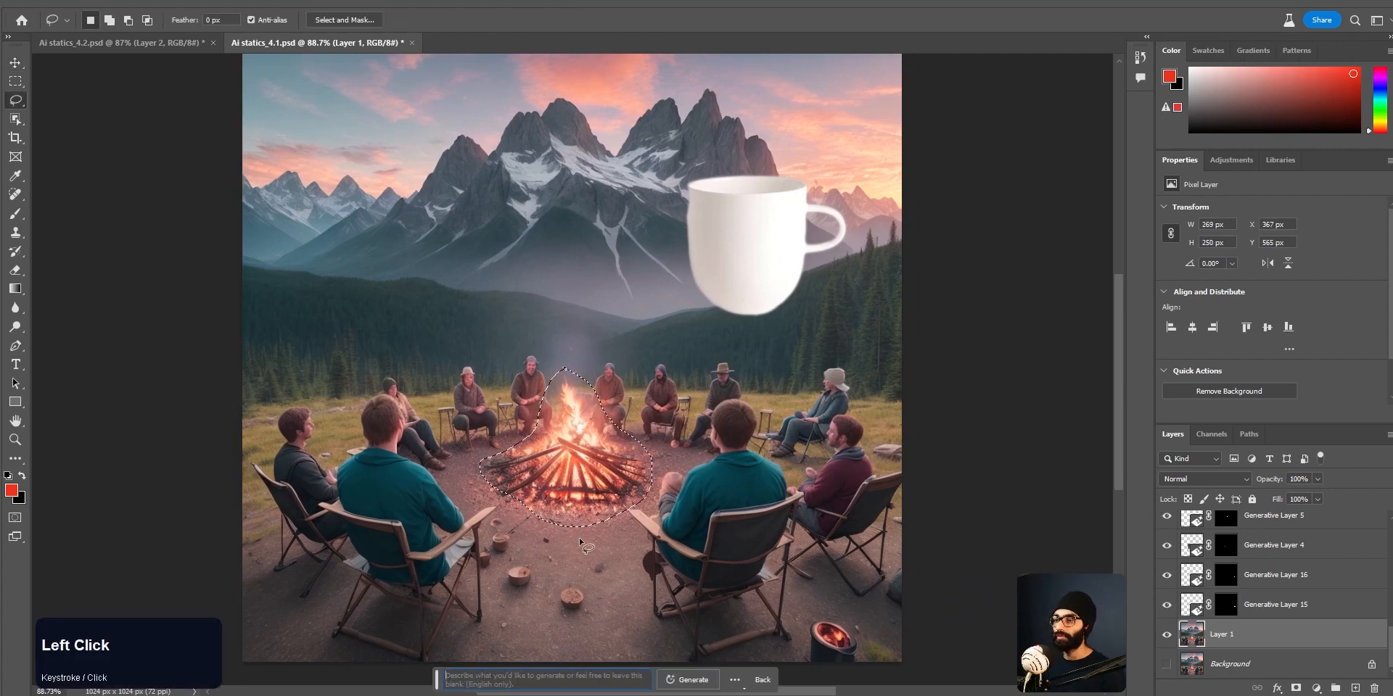
type("tea cup")
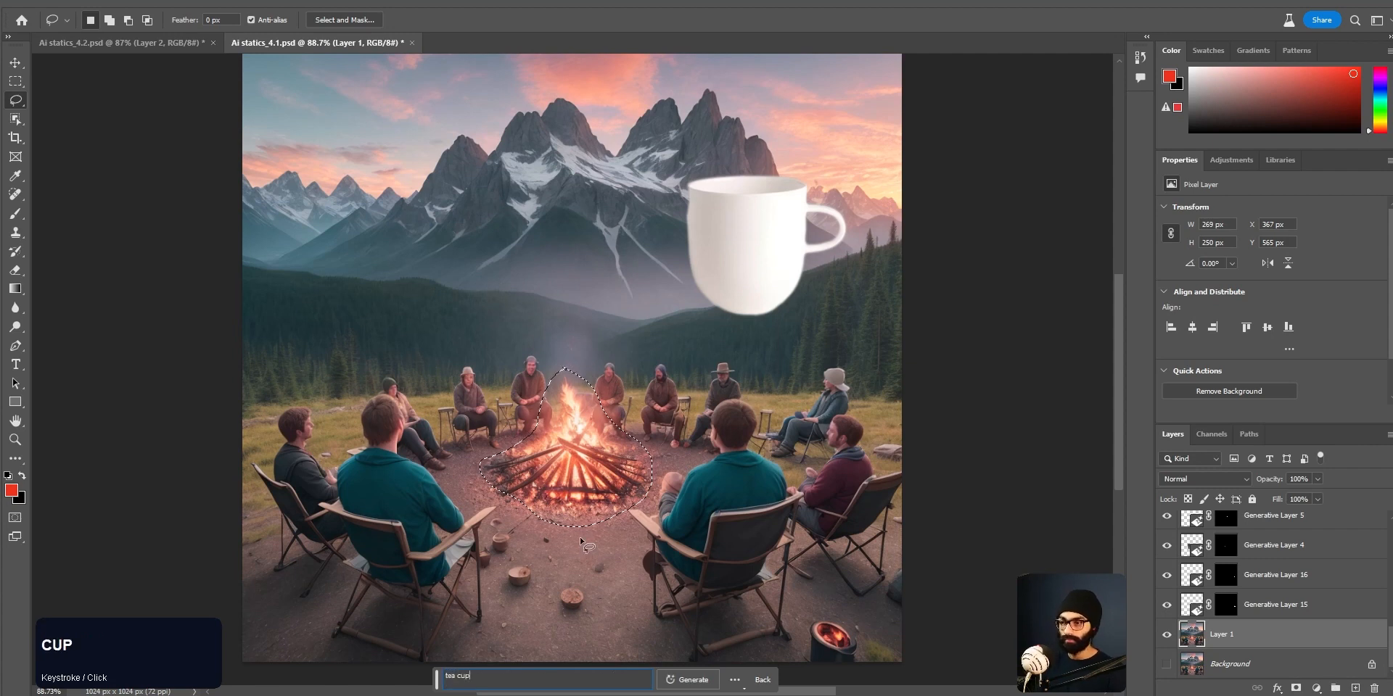
left_click(687, 679)
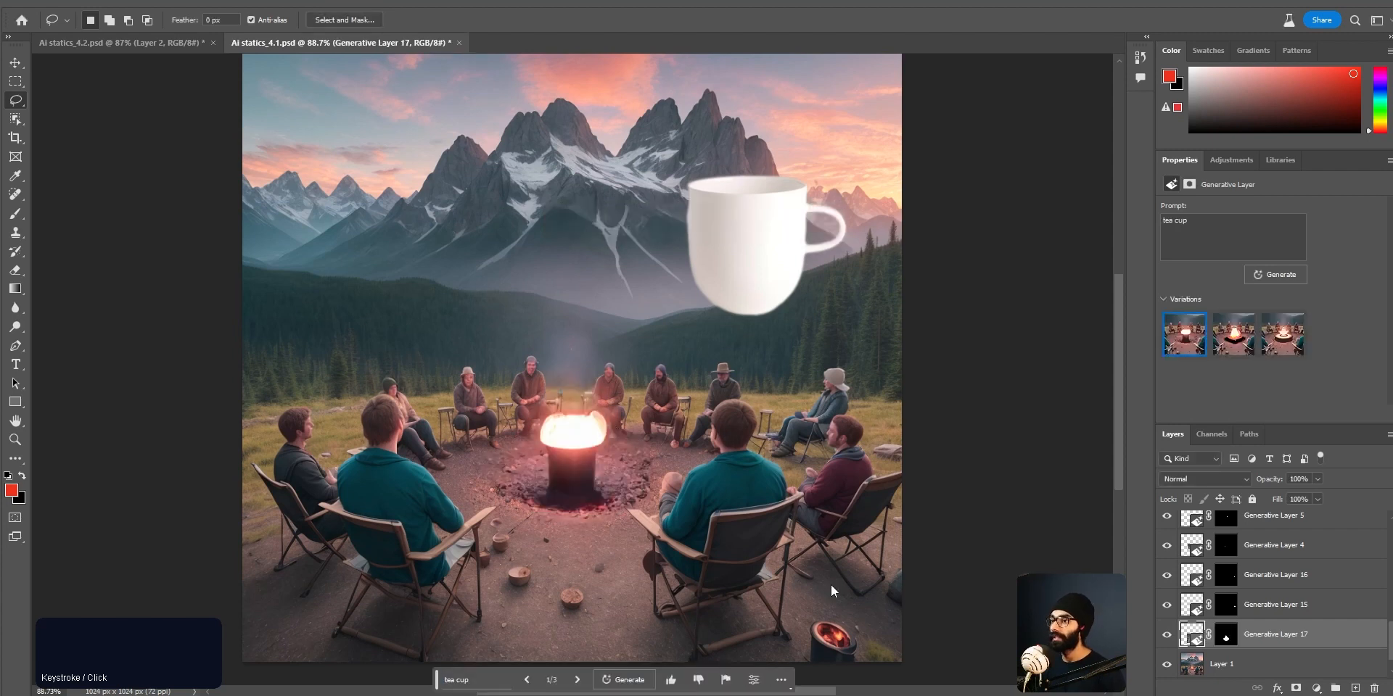
left_click(578, 680)
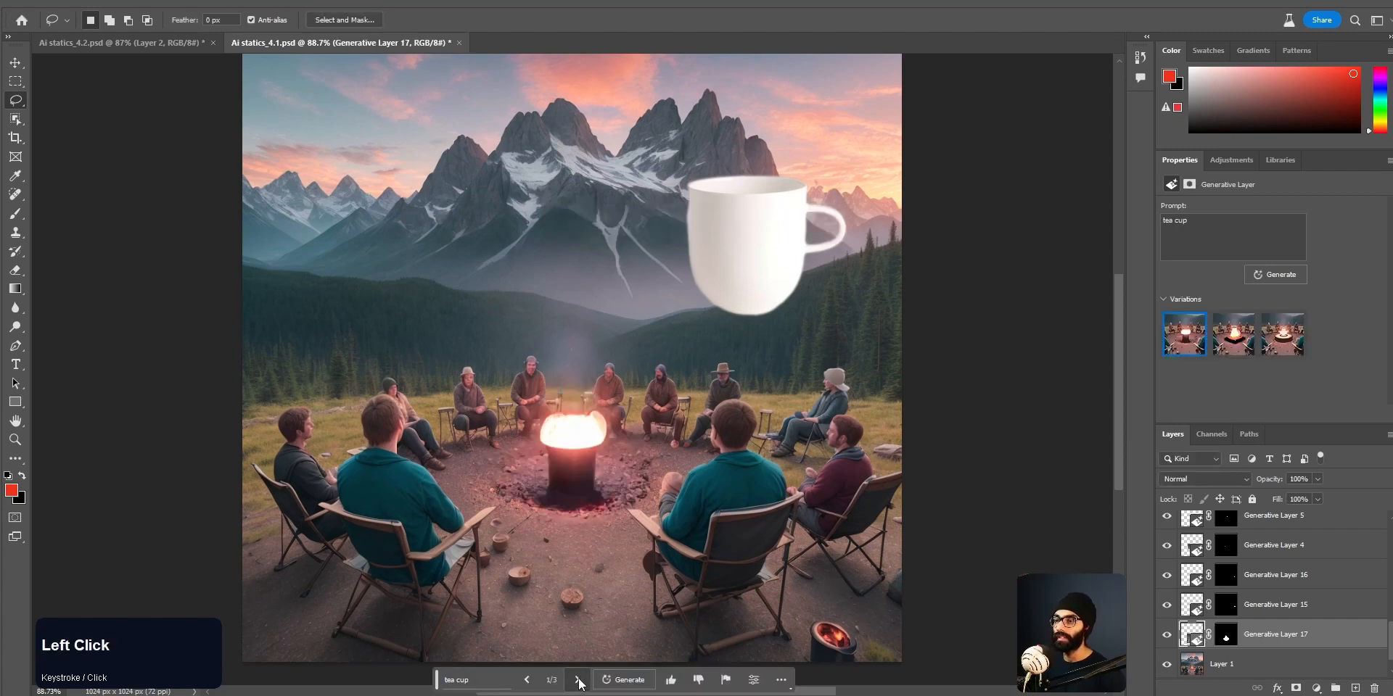
left_click(578, 680)
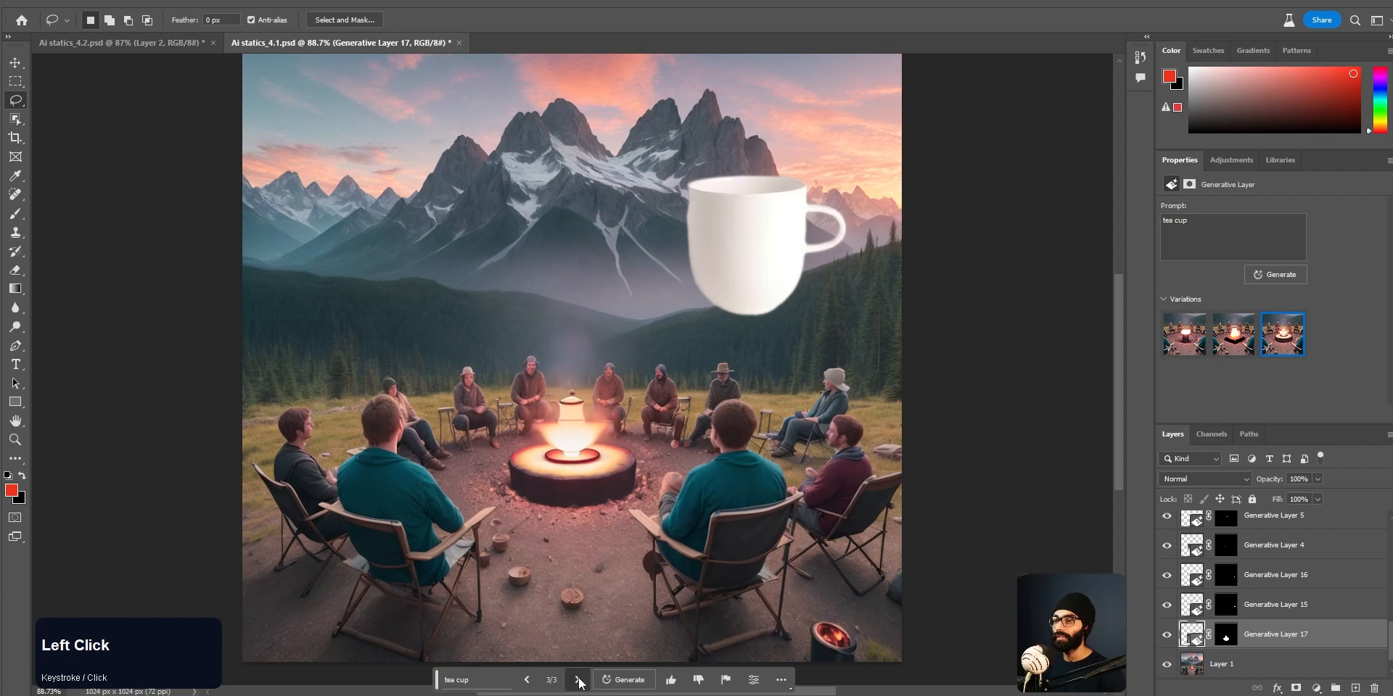
left_click(578, 680)
left_click(578, 680)
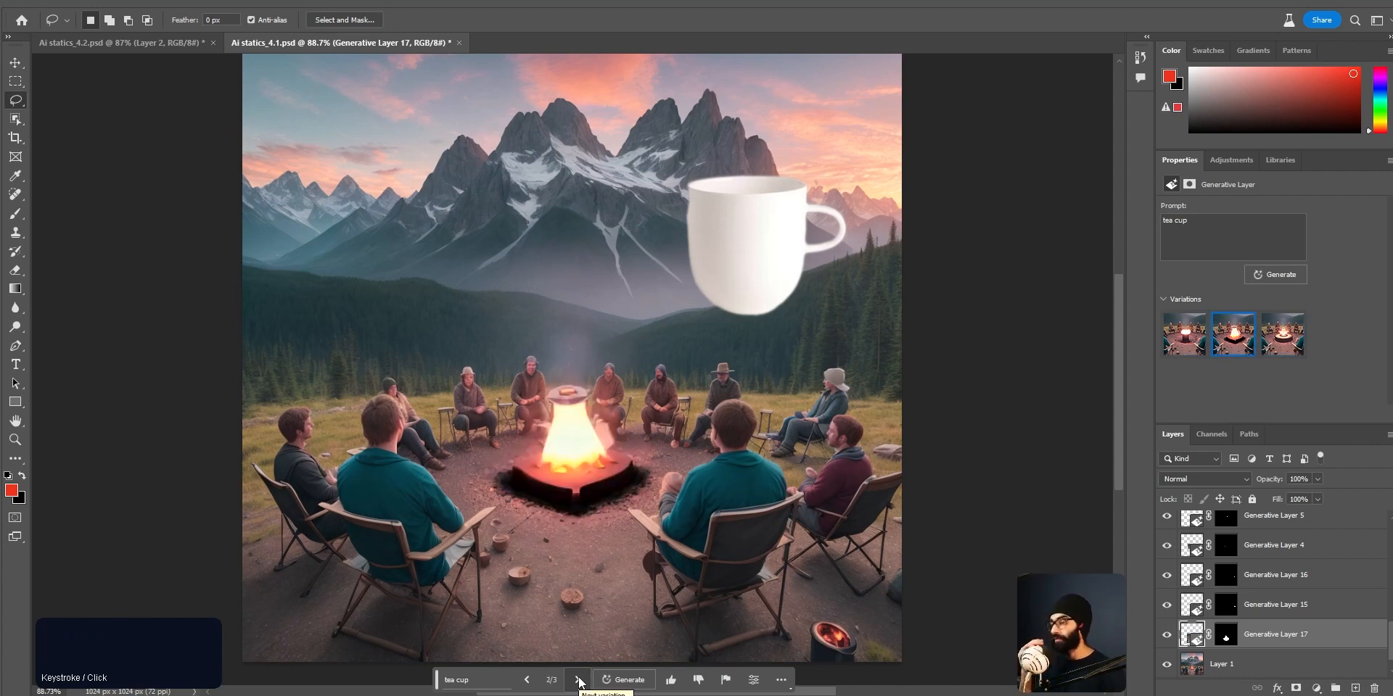
Step: Hide Generative Layer 17, then select the white cup's Layer 2 and shift it slightly over the mountains
left_click(1167, 634)
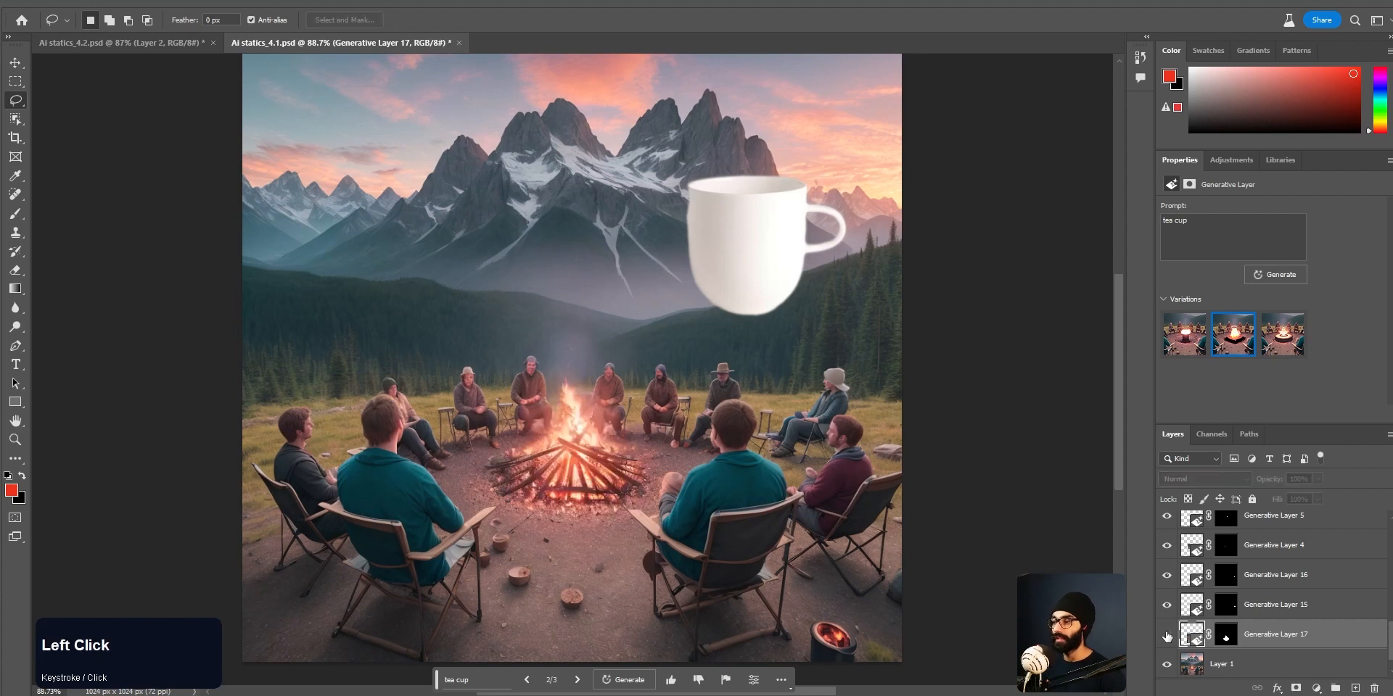
key("v")
mouse_move(751, 245)
left_mouse_down()
mouse_move(775, 263)
mouse_move(752, 257)
left_mouse_up()
scroll(1238, 618, "up", 1)
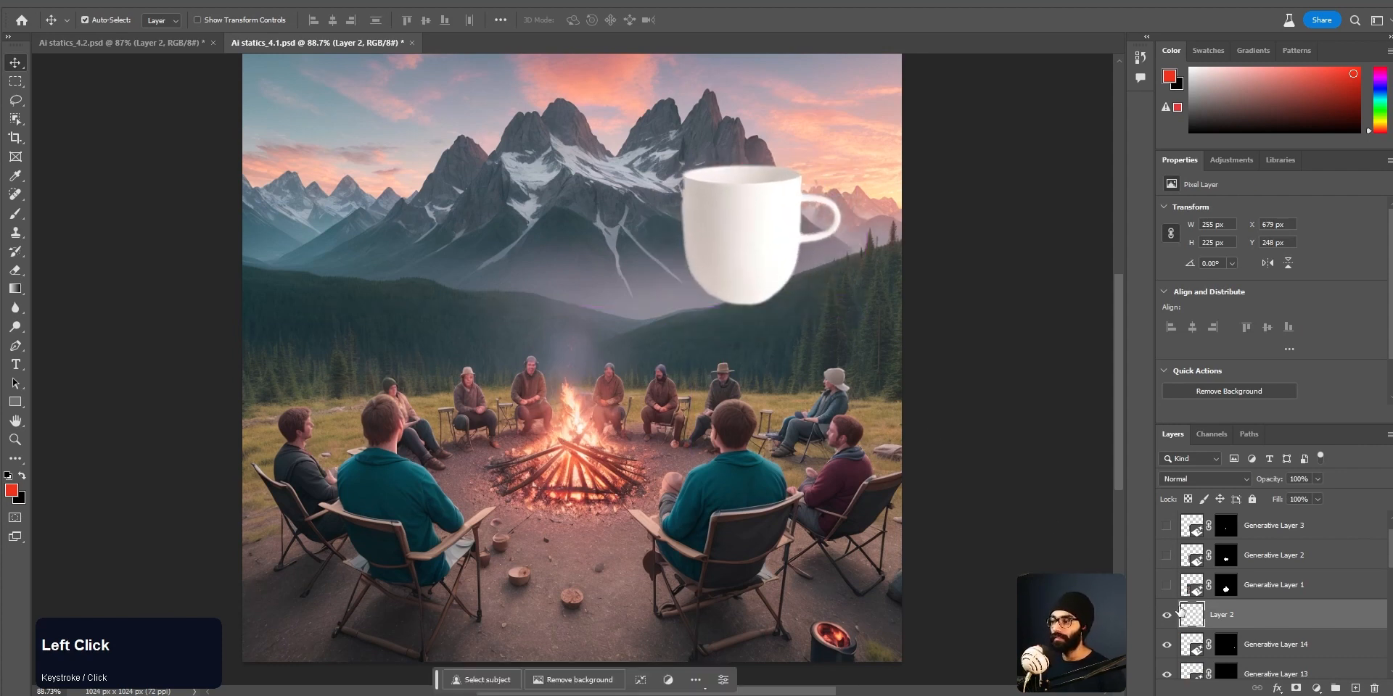
Step: With Layer 2 active, lasso a selection about 282 × 264 px around the campfire
key("l")
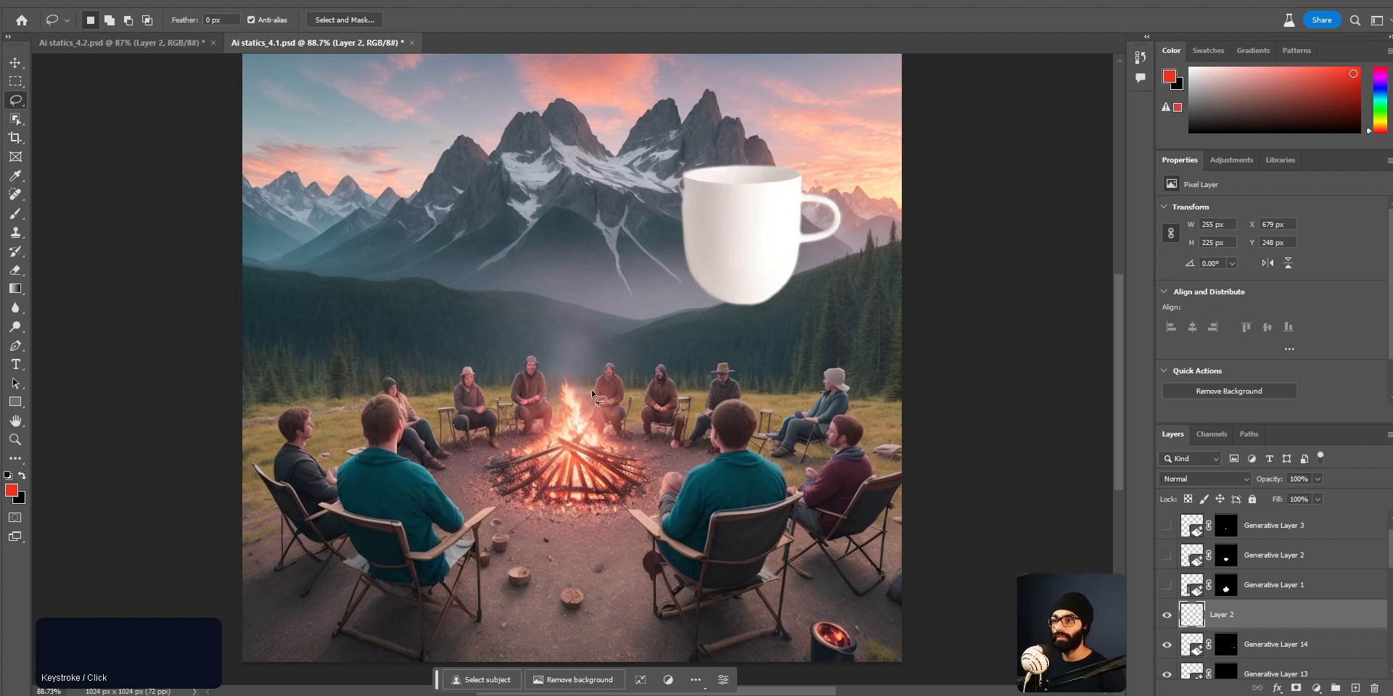
left_click(568, 360)
left_click_drag(540, 414, 475, 458)
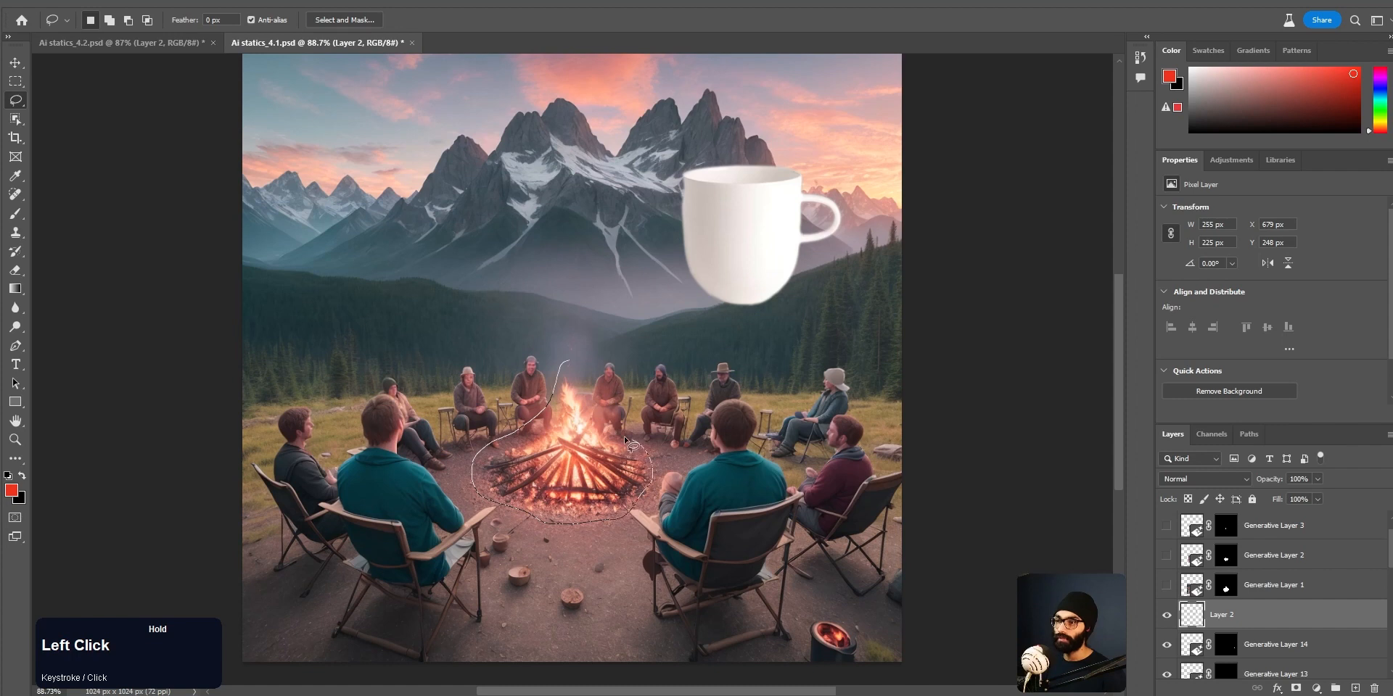
left_click_drag(568, 360, 570, 358)
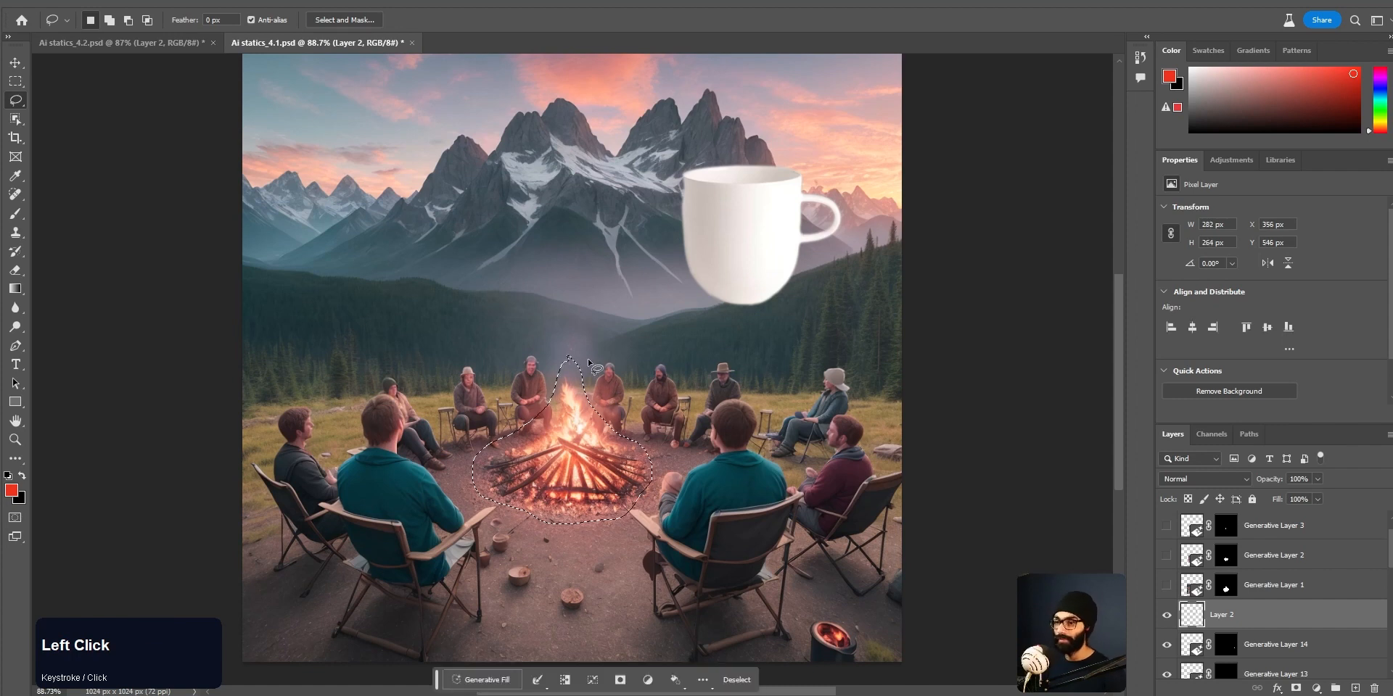
Step: Generate a "tea cup" fill above Layer 2 in the campfire selection and choose the third variation
left_click(485, 680)
type("te")
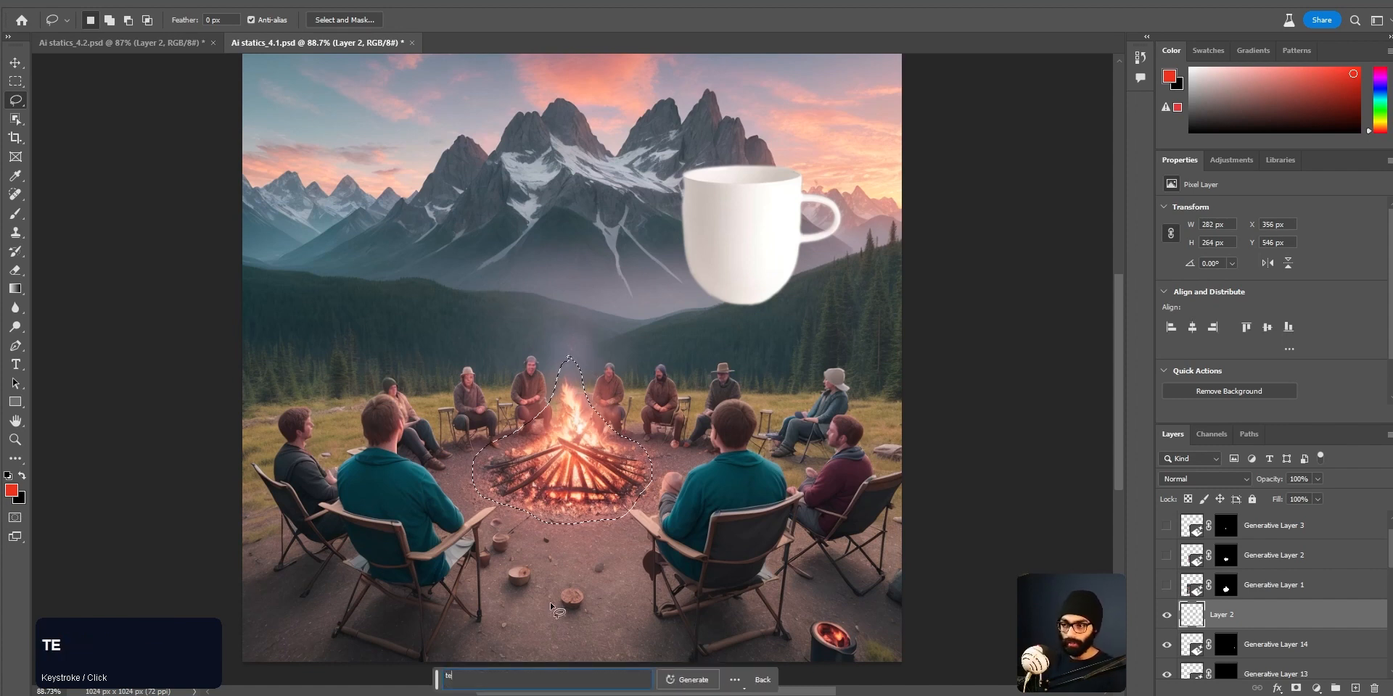
type("a cup")
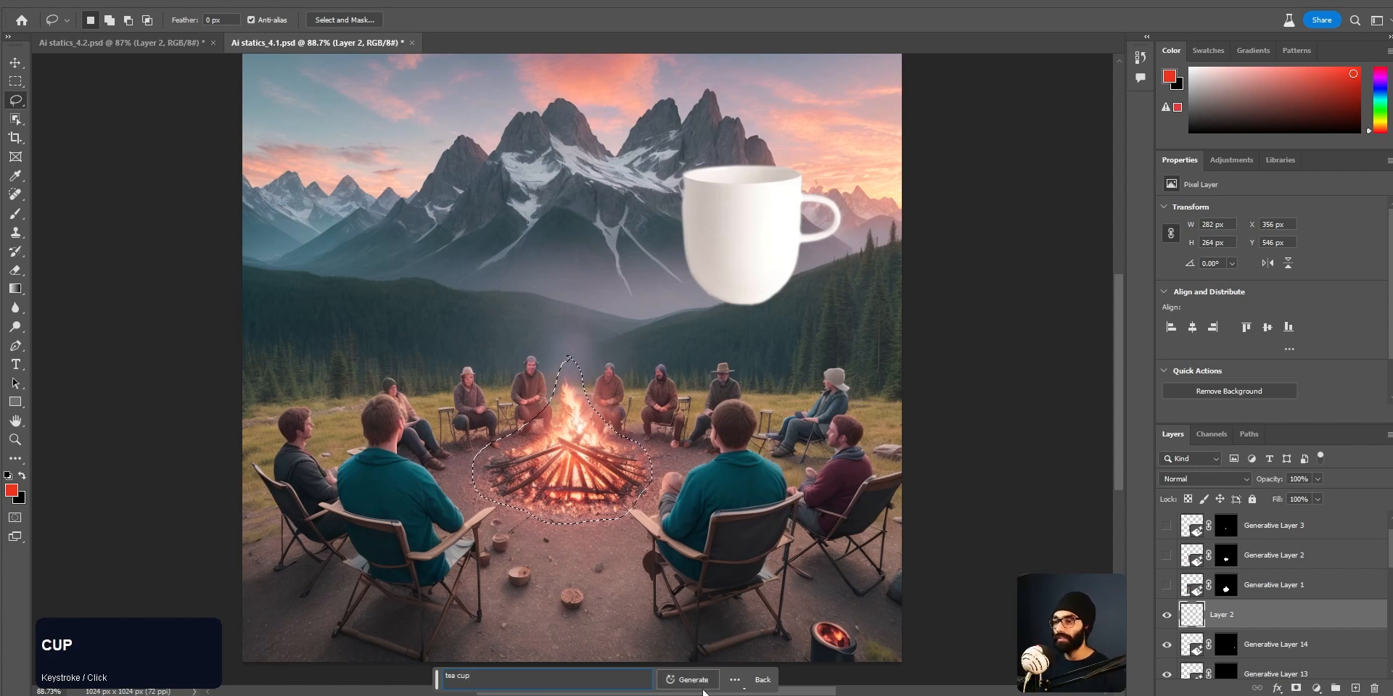
left_click(688, 679)
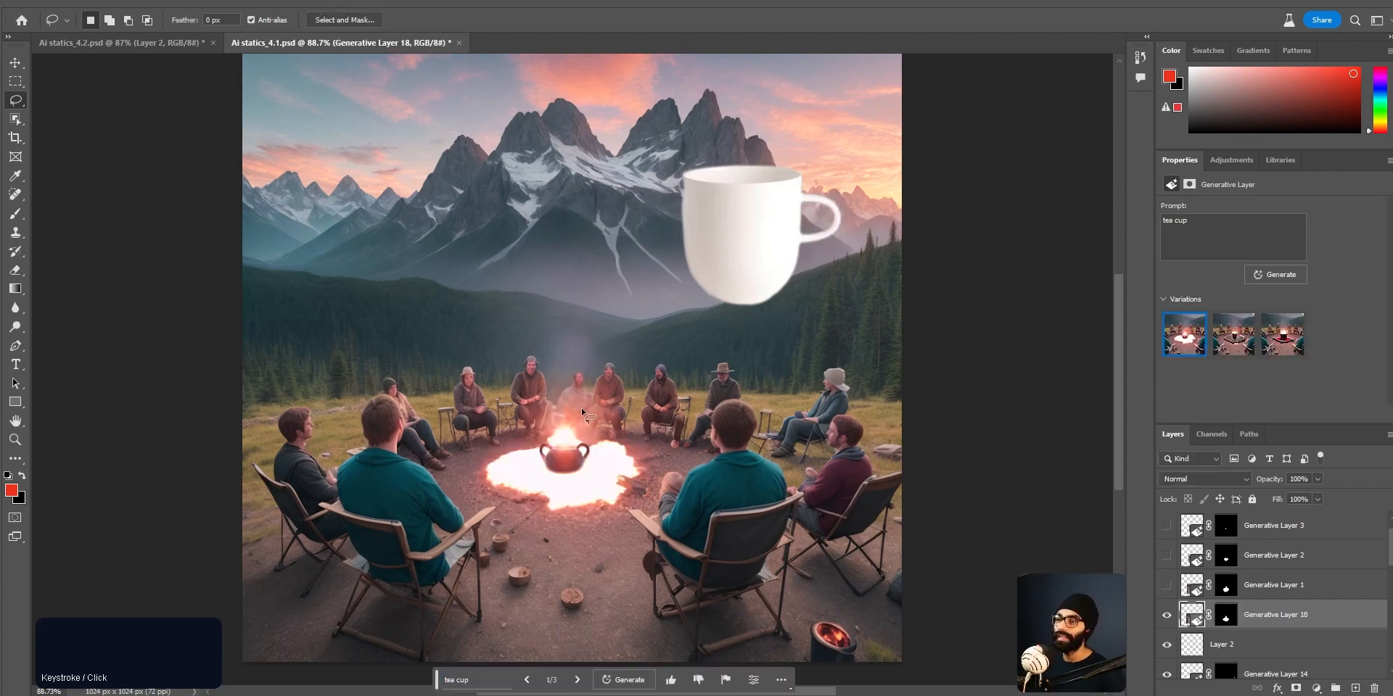
left_click(577, 679)
left_click(577, 680)
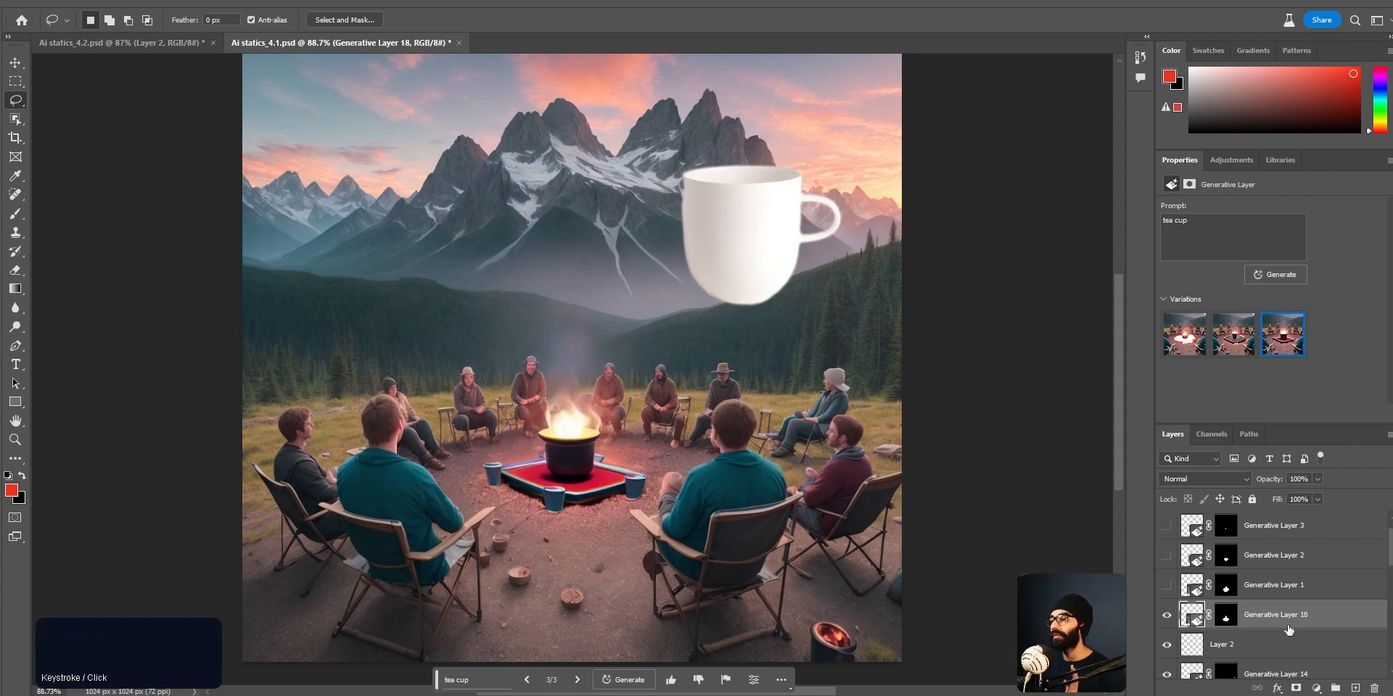
Step: Compare Generative Layers 18 and 17 by toggling their visibility, ending with only Generative Layer 18 of the two shown
scroll(1276, 634, "down", 2)
scroll(1198, 596, "up", 2)
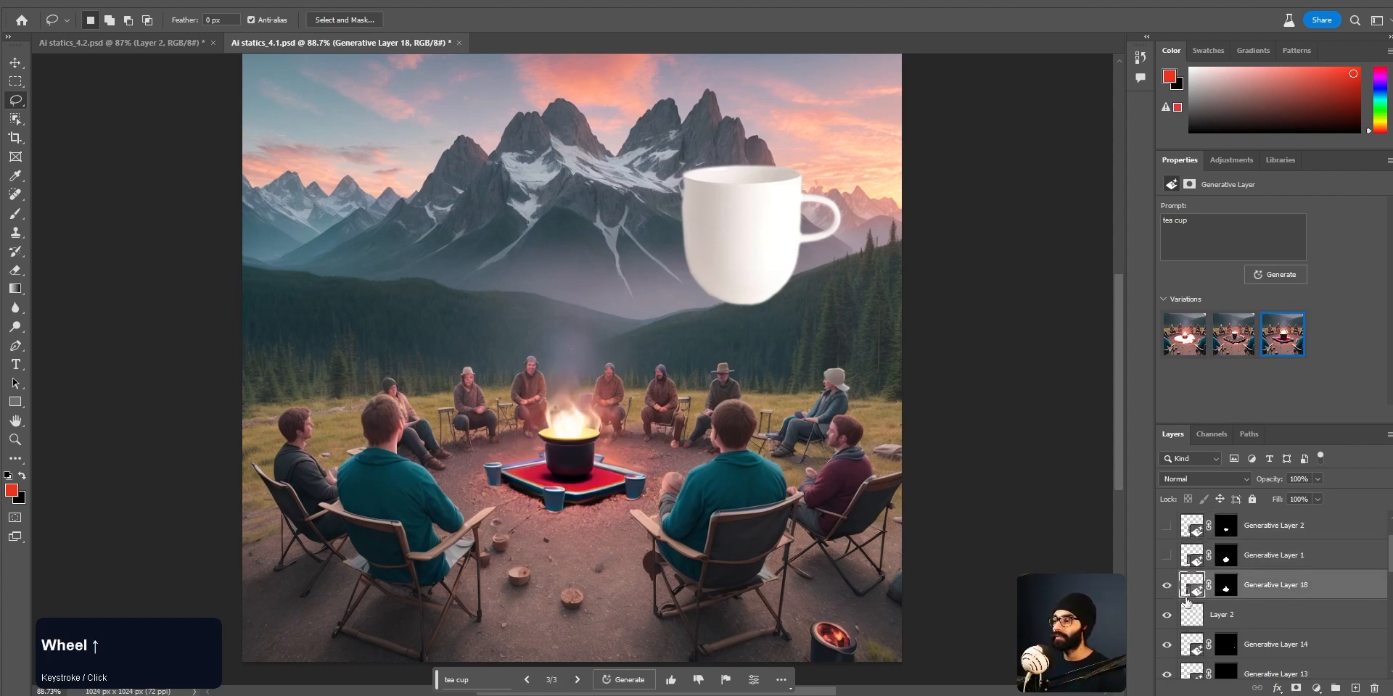
scroll(1186, 602, "up", 2)
left_click(1167, 646)
scroll(1204, 645, "down", 5)
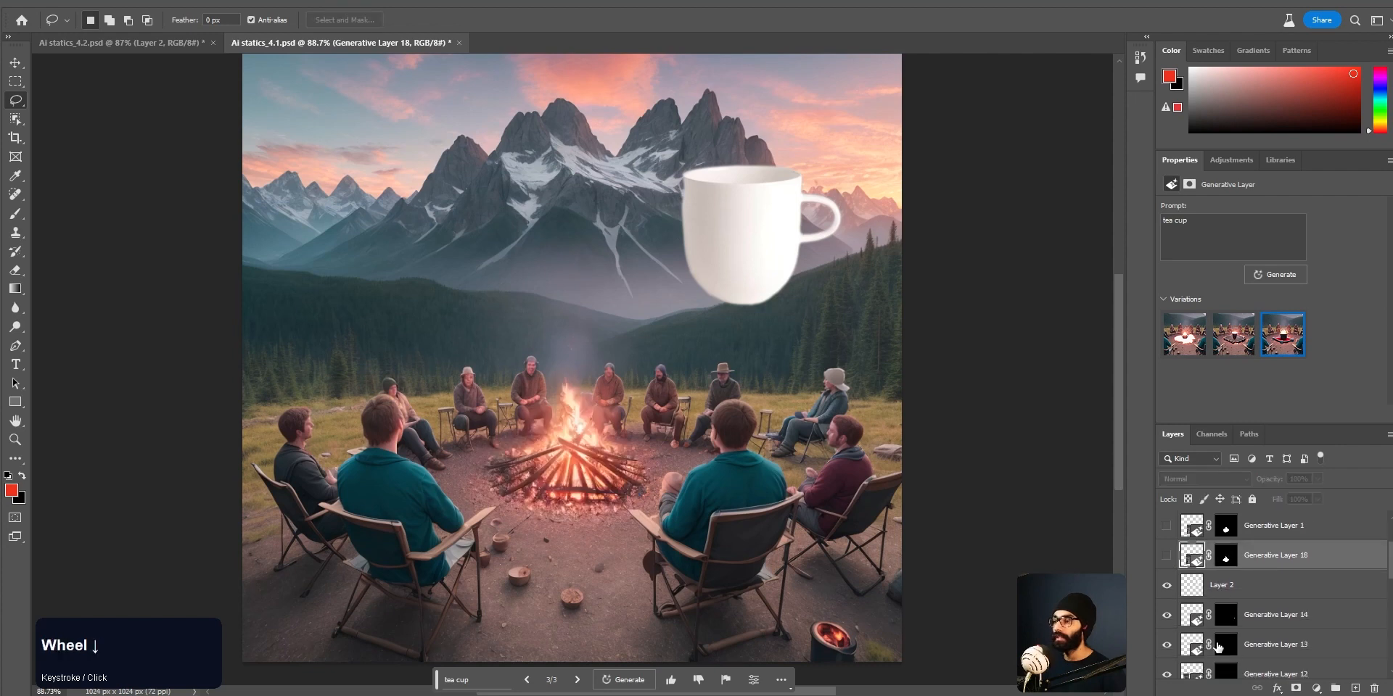
scroll(1217, 647, "down", 1)
left_click(1167, 605)
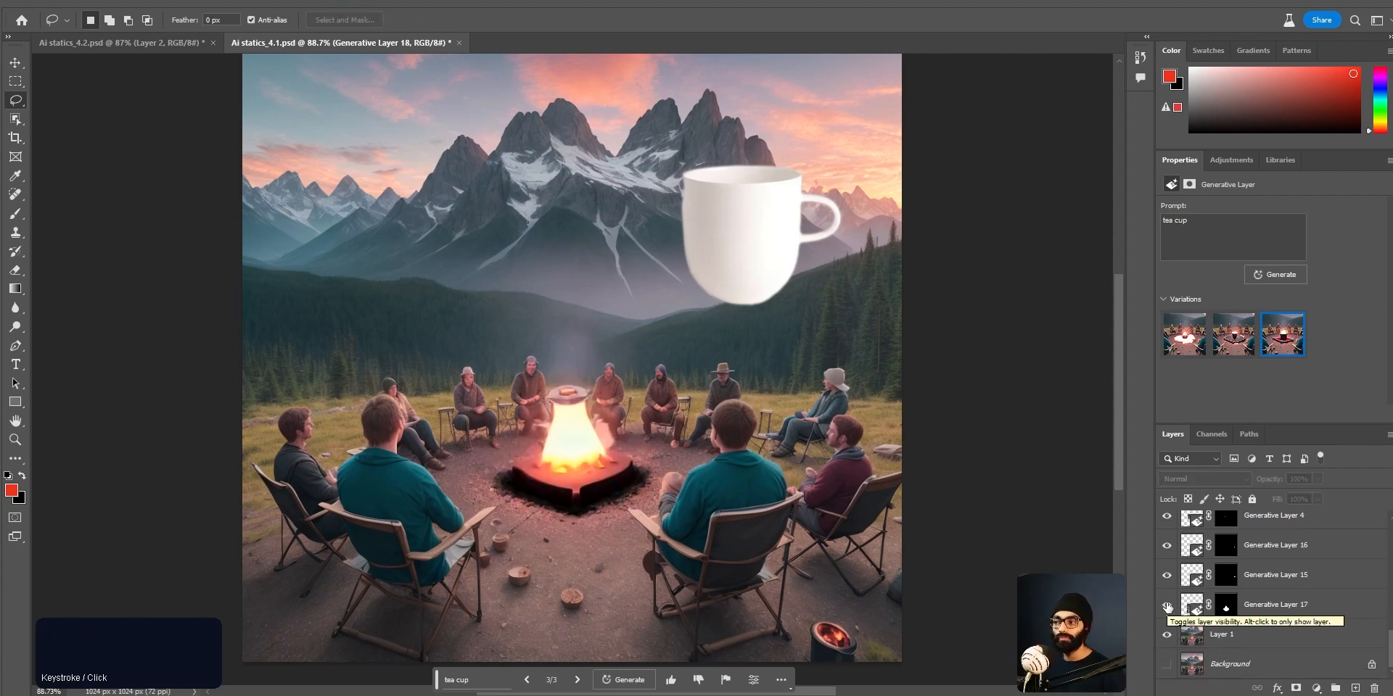
left_click(1167, 605)
scroll(1190, 602, "up", 5)
scroll(1187, 628, "up", 4)
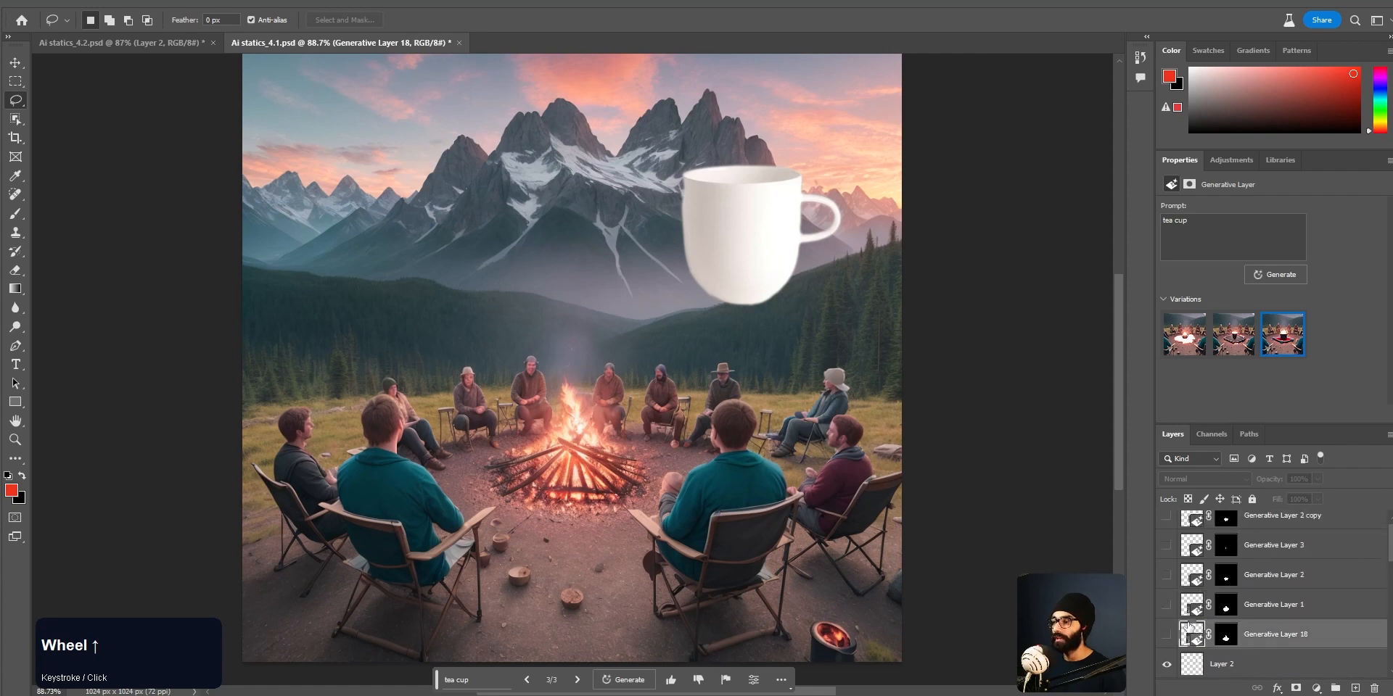
left_click(1167, 650)
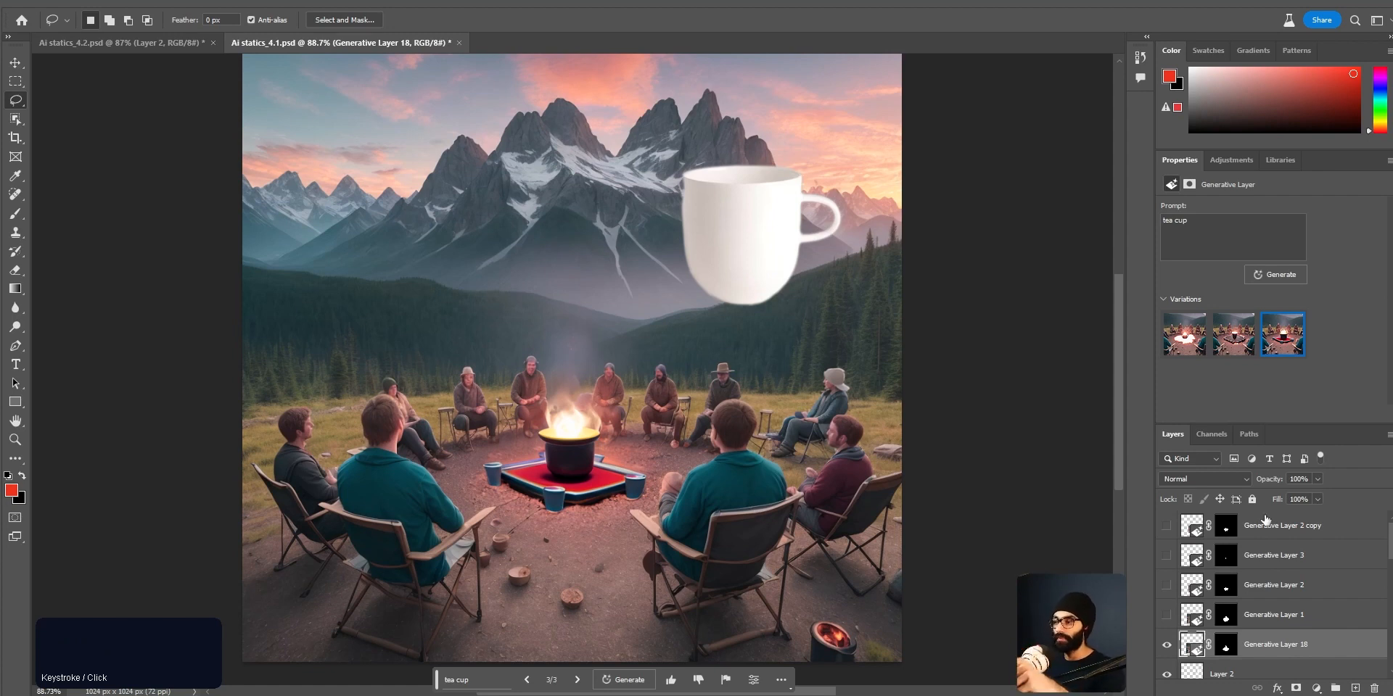
Step: Cycle through the tea cup variations of Generative Layer 18, ending on the third
scroll(1262, 633, "up", 1)
left_click(577, 680)
left_click(577, 680)
left_click(577, 679)
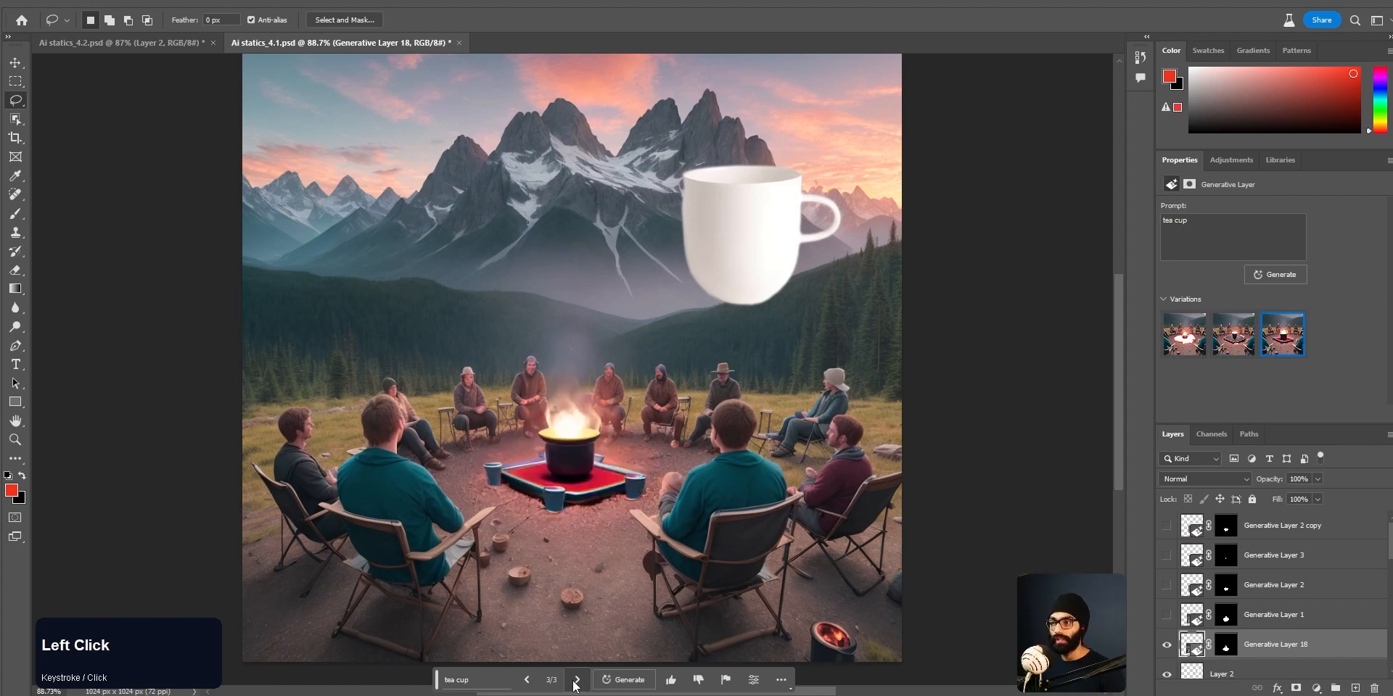
Step: Generate another set of "tea cup" variations on Generative Layer 18 and cycle through to the sixth one
left_click(623, 679)
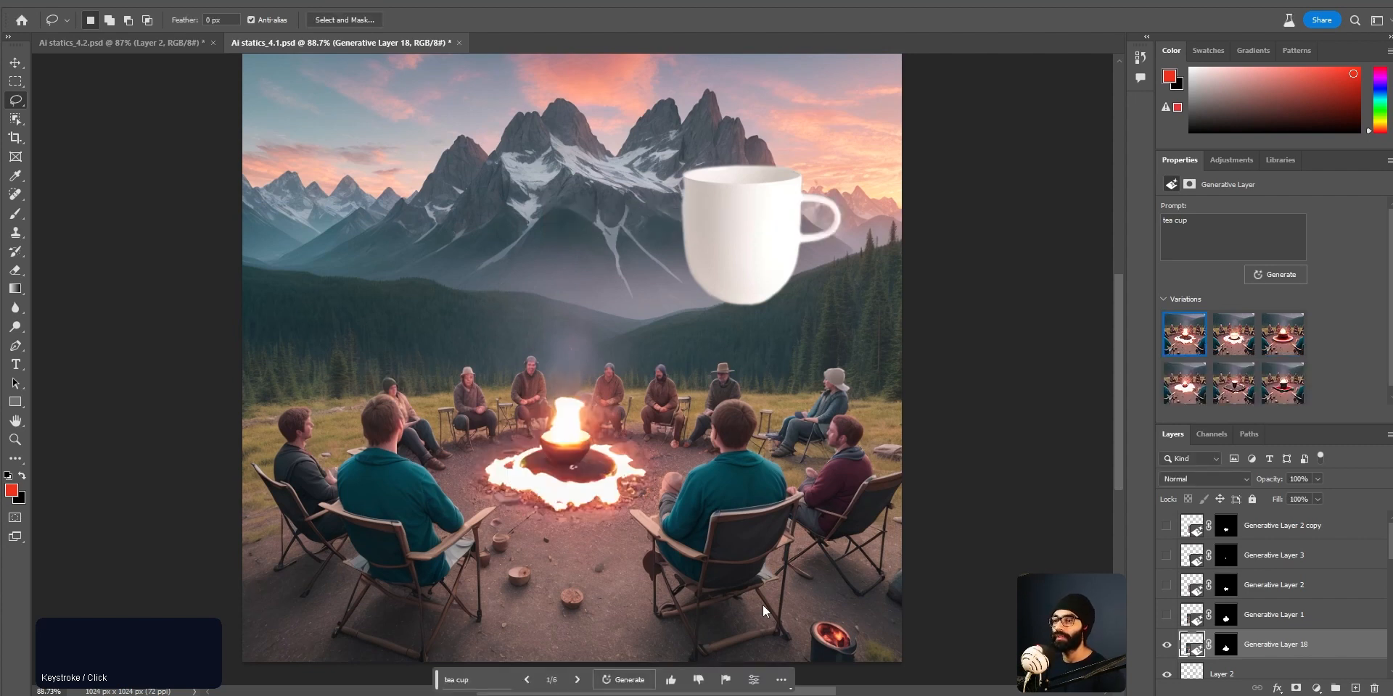
left_click(579, 679)
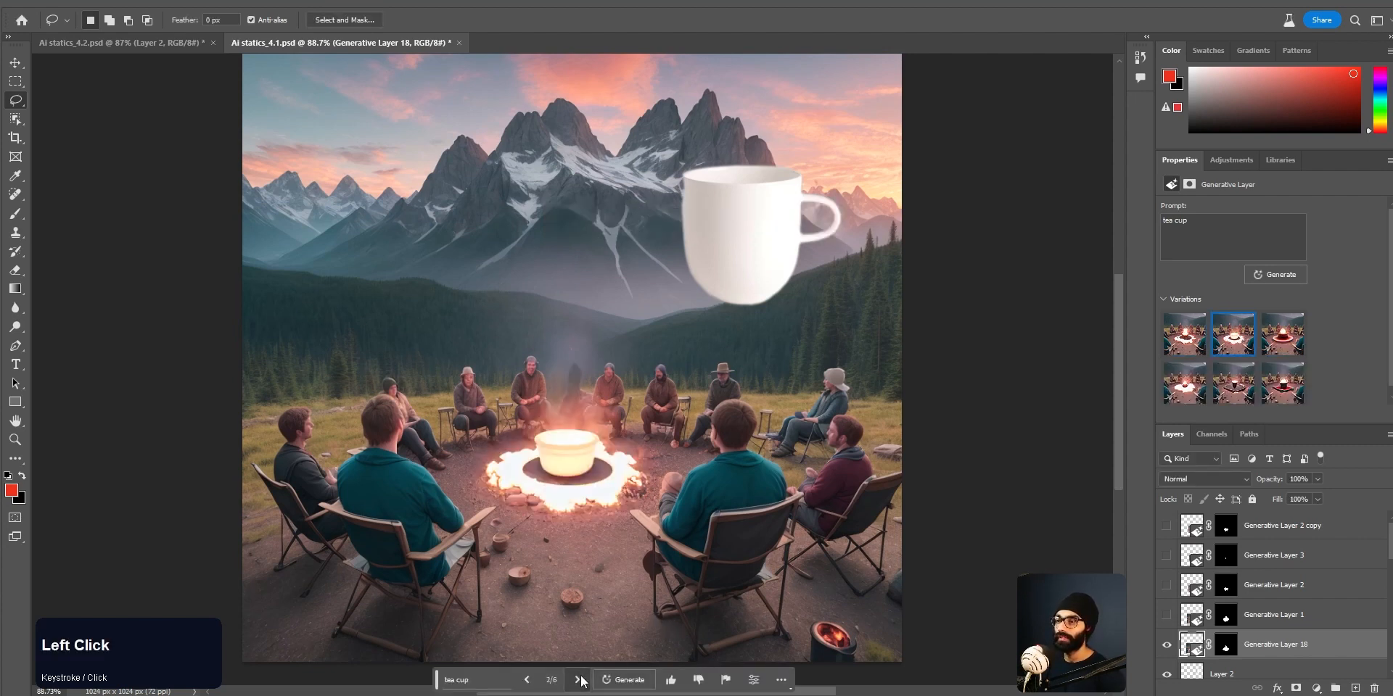
left_click(578, 679)
left_click(579, 679)
left_click(578, 680)
left_click(579, 679)
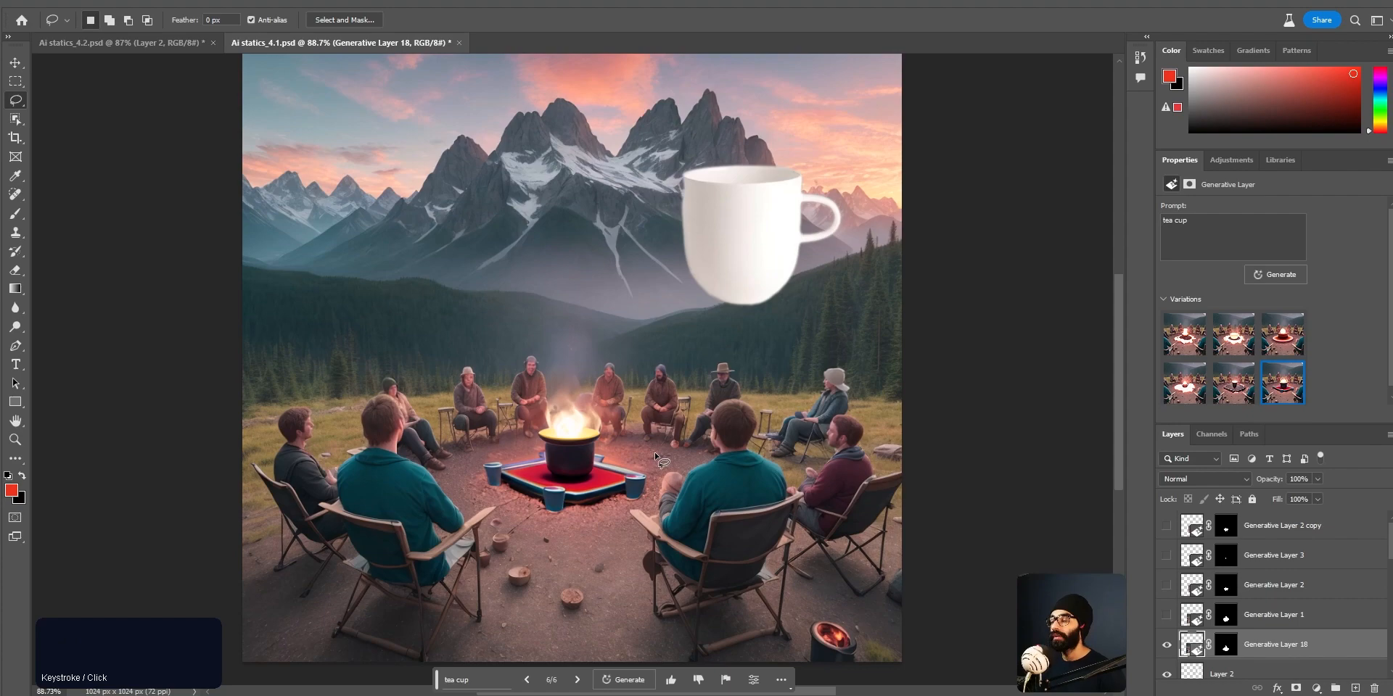
Step: Switch to the browser with the Generative Fill tips video and open the YouTube watch history
key("alt+Tab")
key("alt+Tab")
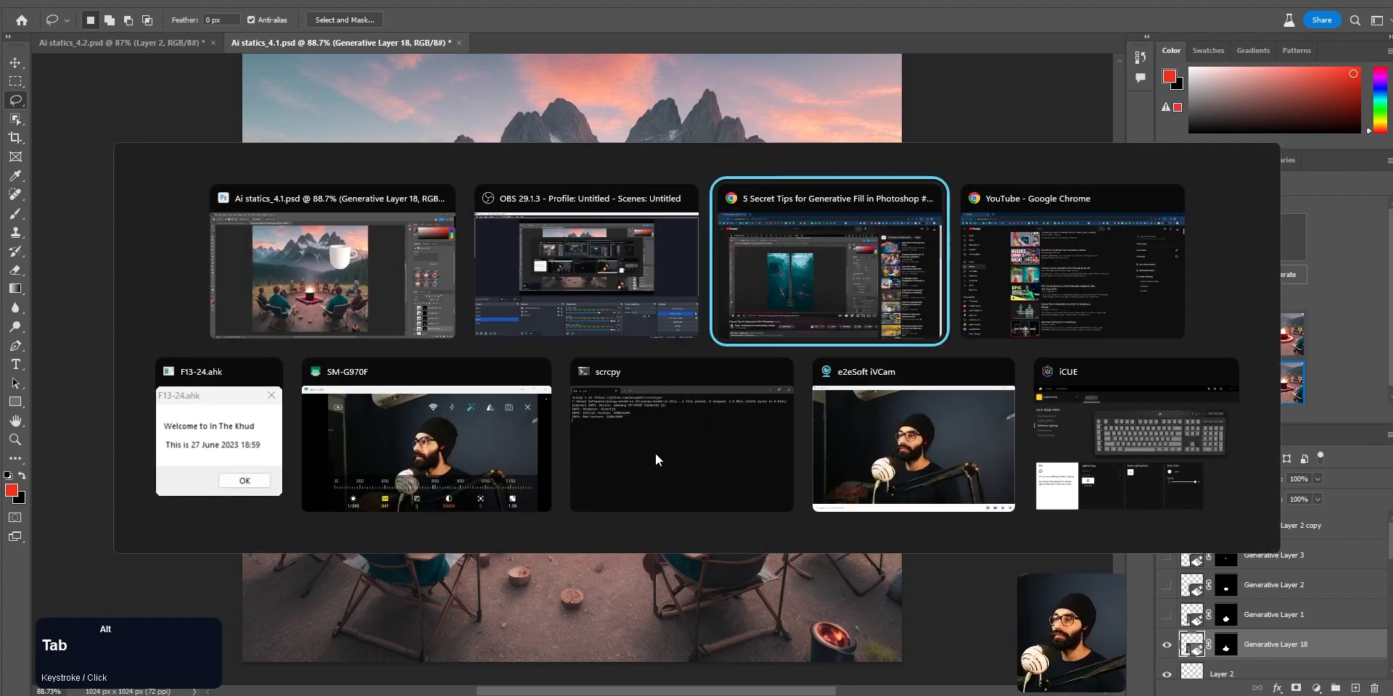
key("alt+Tab")
key("alt+Tab")
left_click(26, 57)
left_click(87, 293)
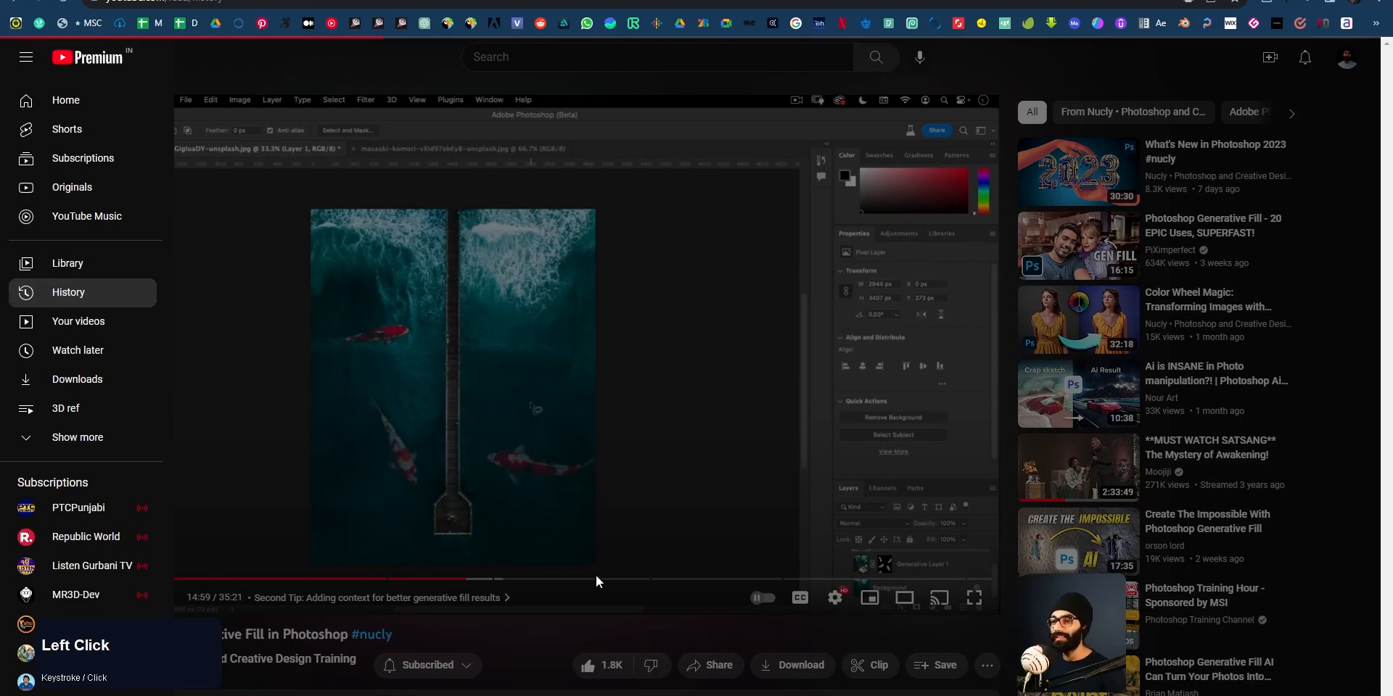
Step: Open the video "The Secret Power of Photoshop's Generative Fill: Intensity Variation Revealed!" from the history and skip to the 40% intensity chapter
scroll(540, 653, "down", 9)
scroll(540, 690, "down", 10)
middle_click(385, 268)
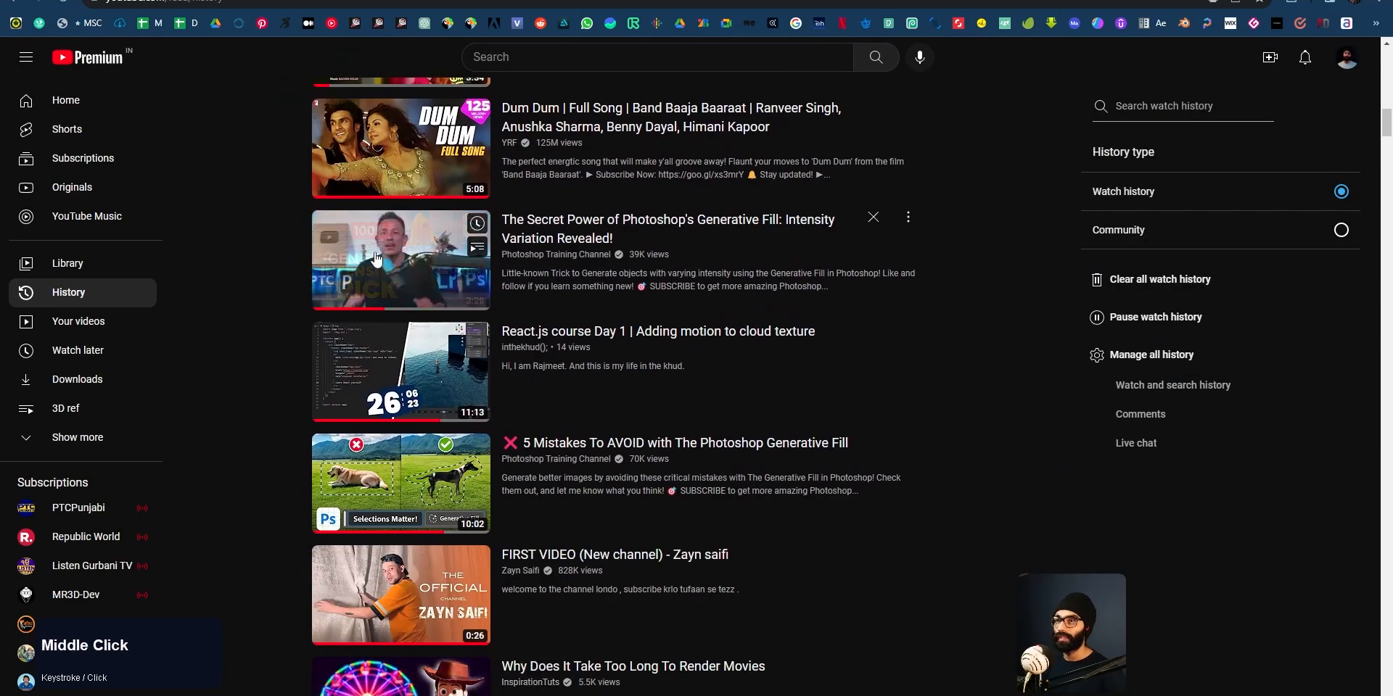
left_click(386, 268)
left_click(360, 582)
left_click(419, 493)
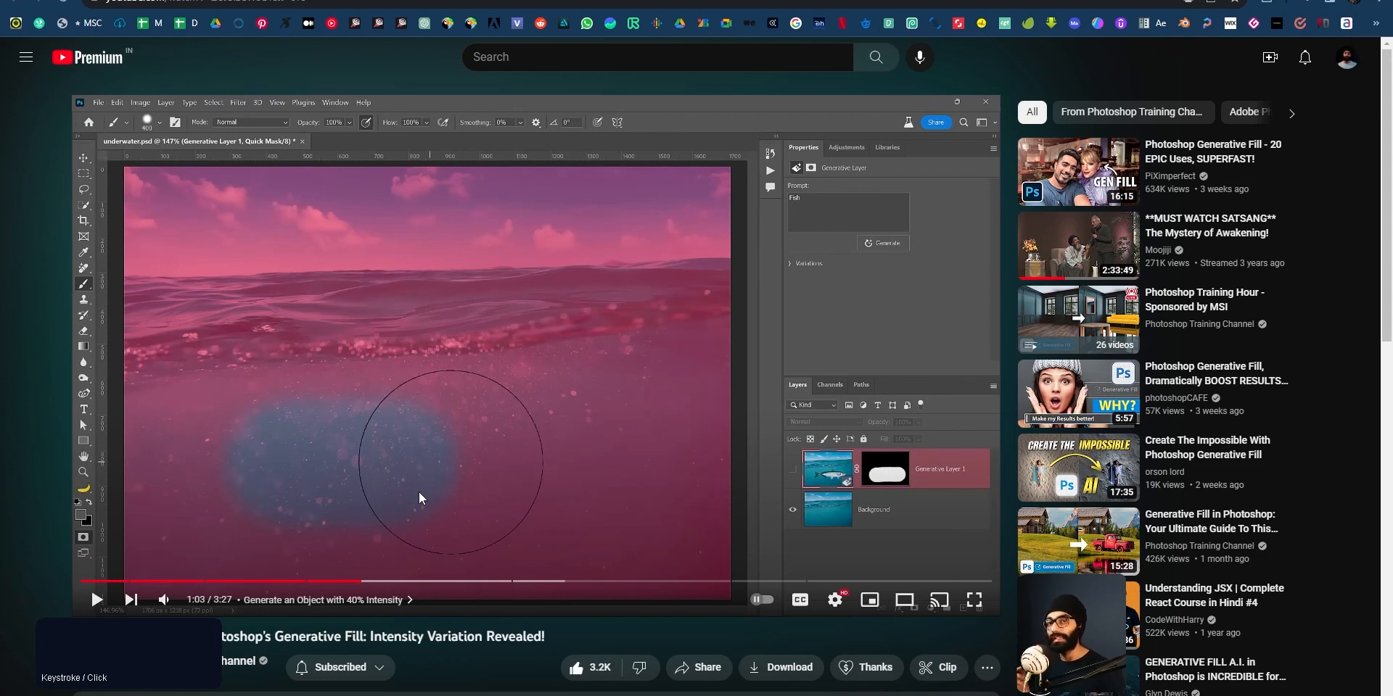
Step: Return to Photoshop and inspect the generated pot in the campfire scene and the lower layers of the stack
key("alt+Tab")
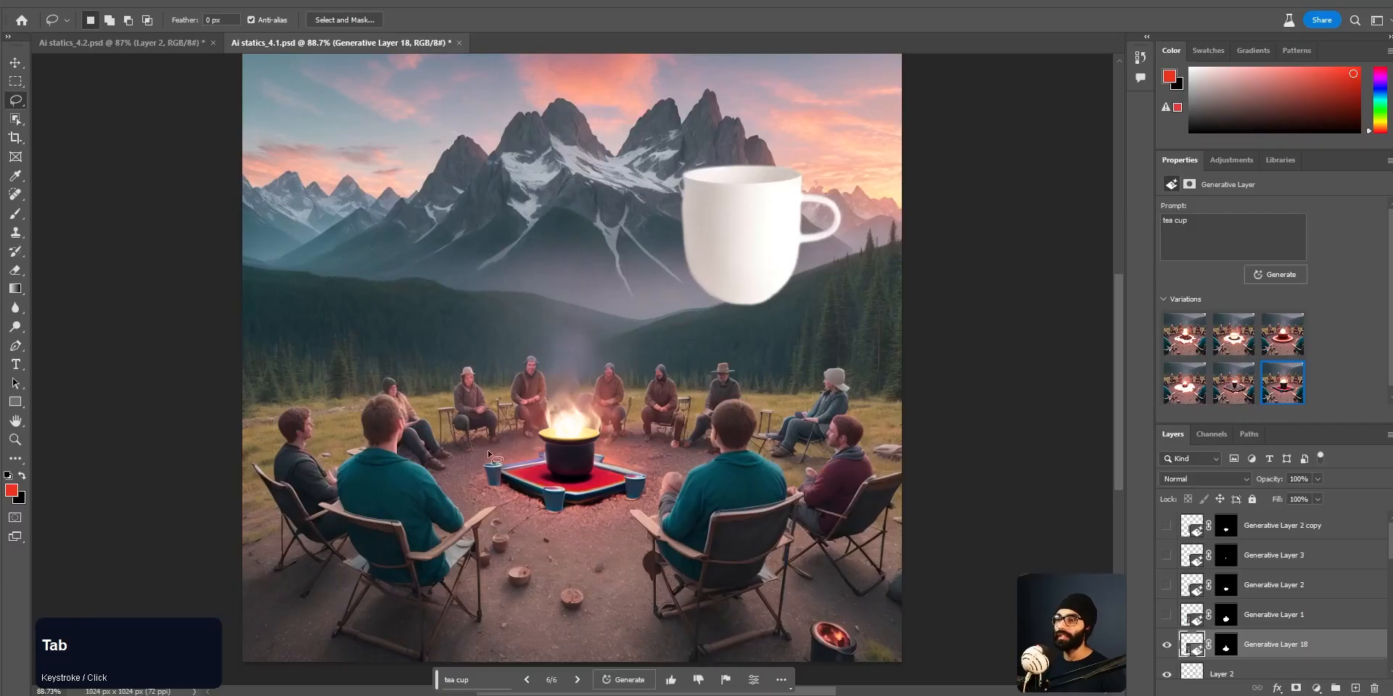
scroll(581, 481, "up", 8)
key("v")
mouse_move(583, 446)
left_mouse_down()
mouse_move(470, 466)
mouse_move(549, 464)
mouse_move(586, 445)
left_mouse_up()
scroll(615, 499, "down", 6)
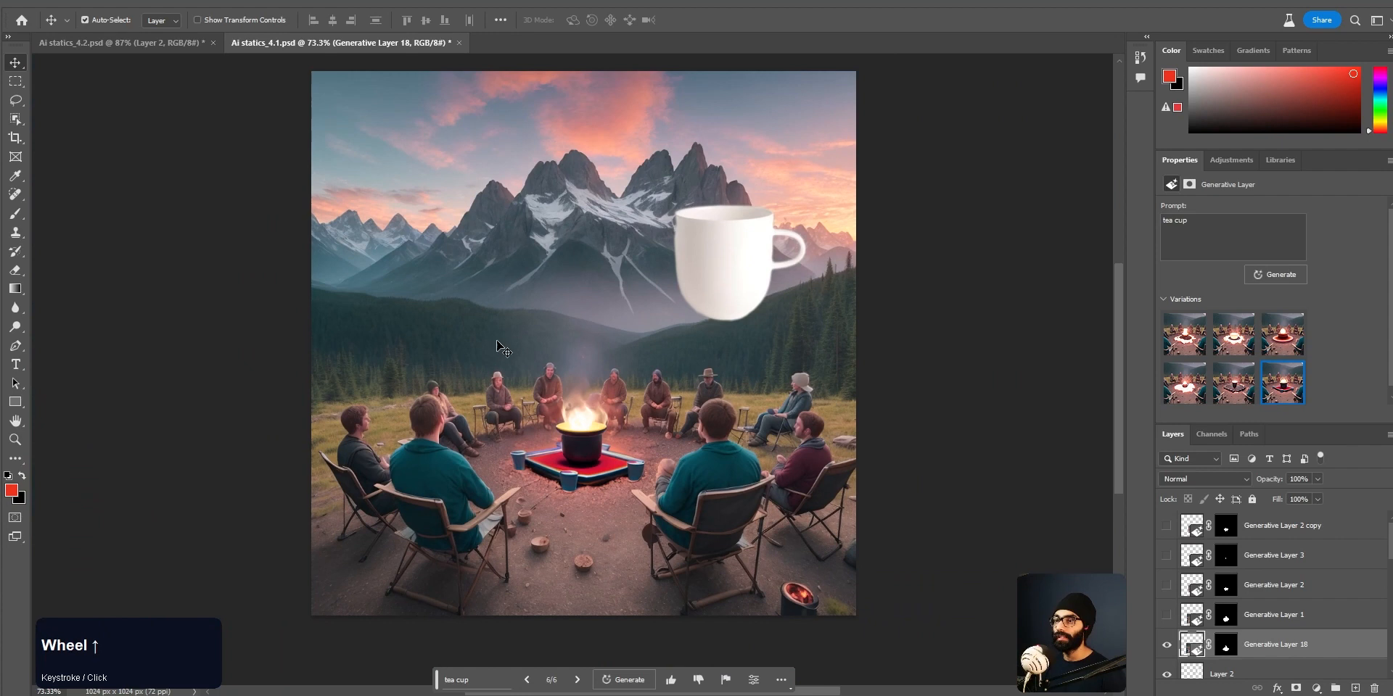
scroll(504, 350, "up", 1)
scroll(1273, 625, "down", 5)
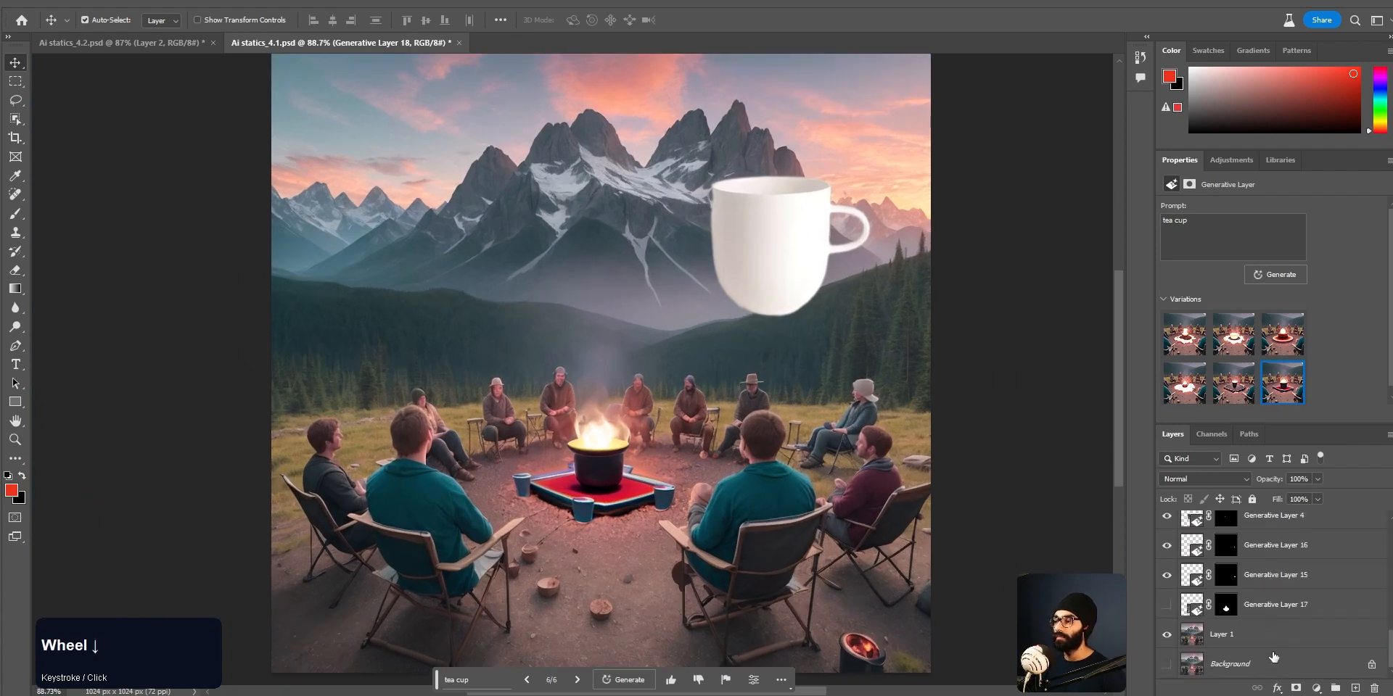
Step: Make Layer 1 the active layer and switch to the Lasso tool
left_click(1271, 635)
key("l")
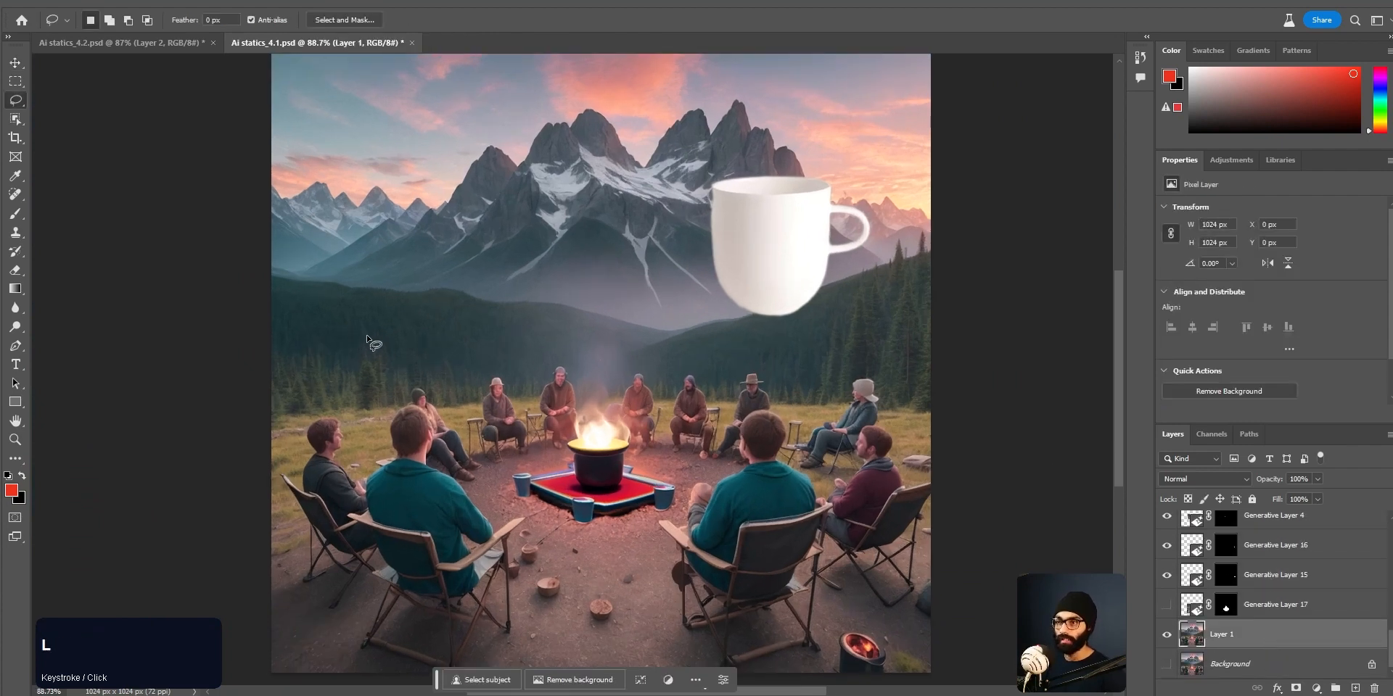
mouse_move(356, 320)
left_mouse_down()
mouse_move(306, 333)
mouse_move(303, 362)
mouse_move(411, 369)
mouse_move(460, 353)
mouse_move(433, 330)
mouse_move(354, 320)
left_mouse_up()
left_click(508, 684)
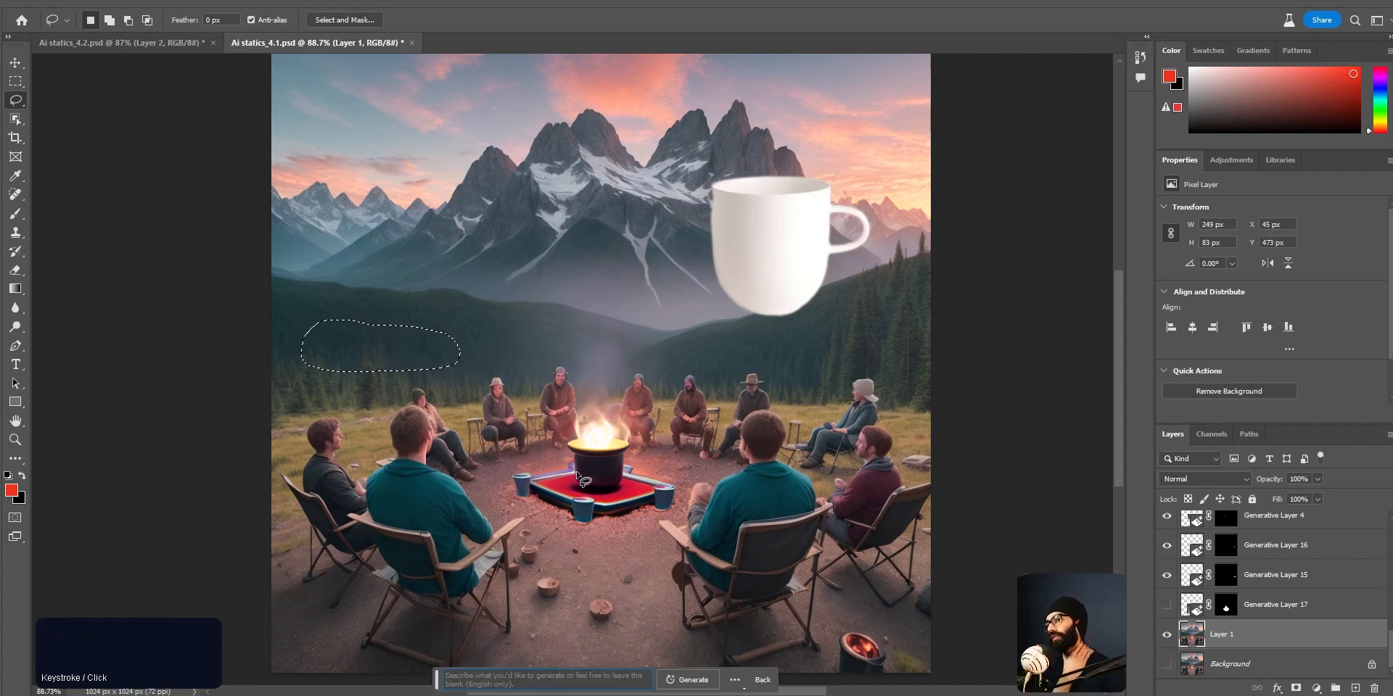
key("ctrl+d")
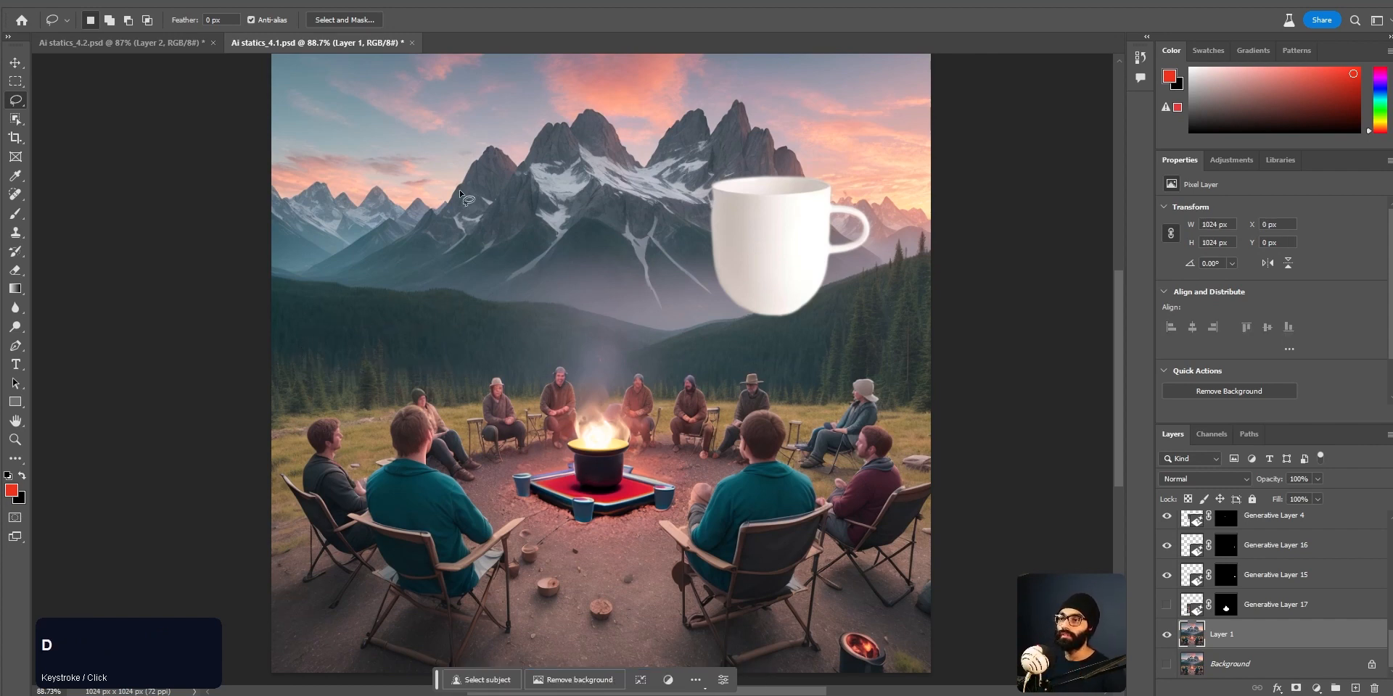
Step: Lasso an oval area about 254 by 81 px in the sky over the smaller peaks and generate an "airplane" in it
mouse_move(372, 93)
left_mouse_down()
mouse_move(326, 112)
mouse_move(341, 139)
left_mouse_up()
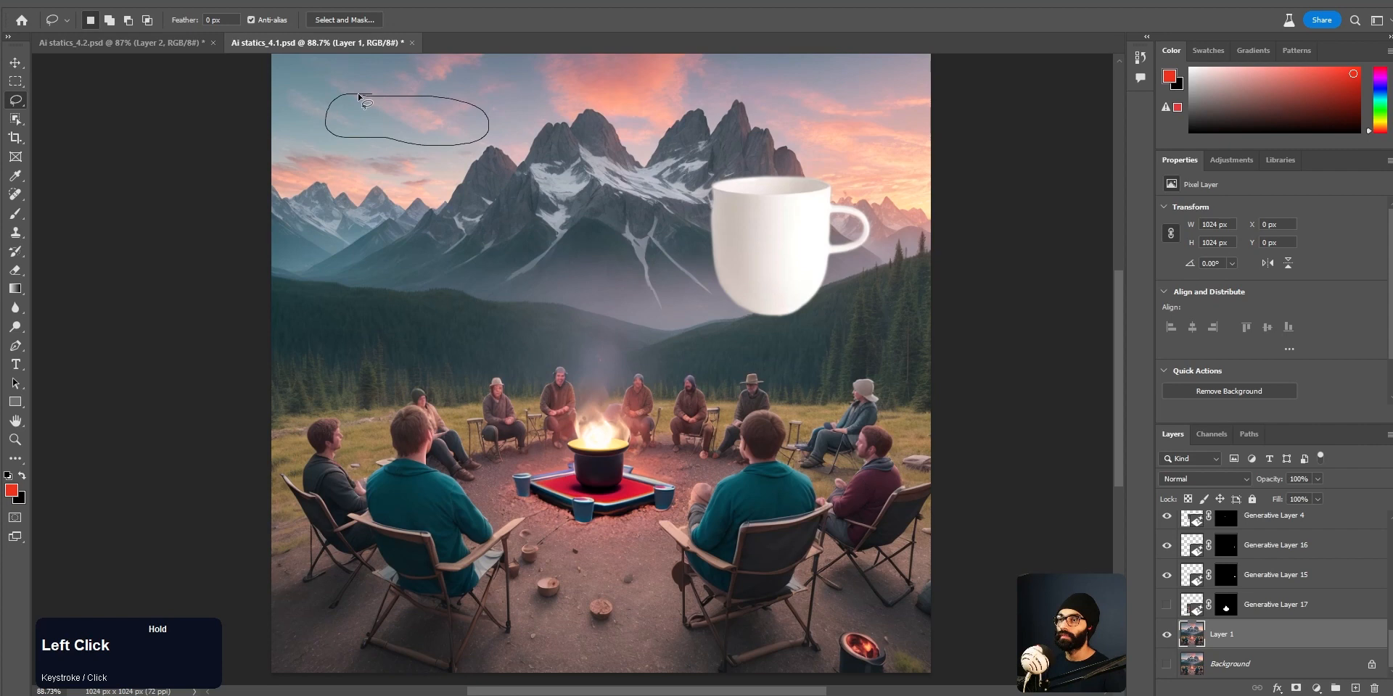
left_click_drag(360, 98, 360, 97)
left_click(471, 679)
type("airplane")
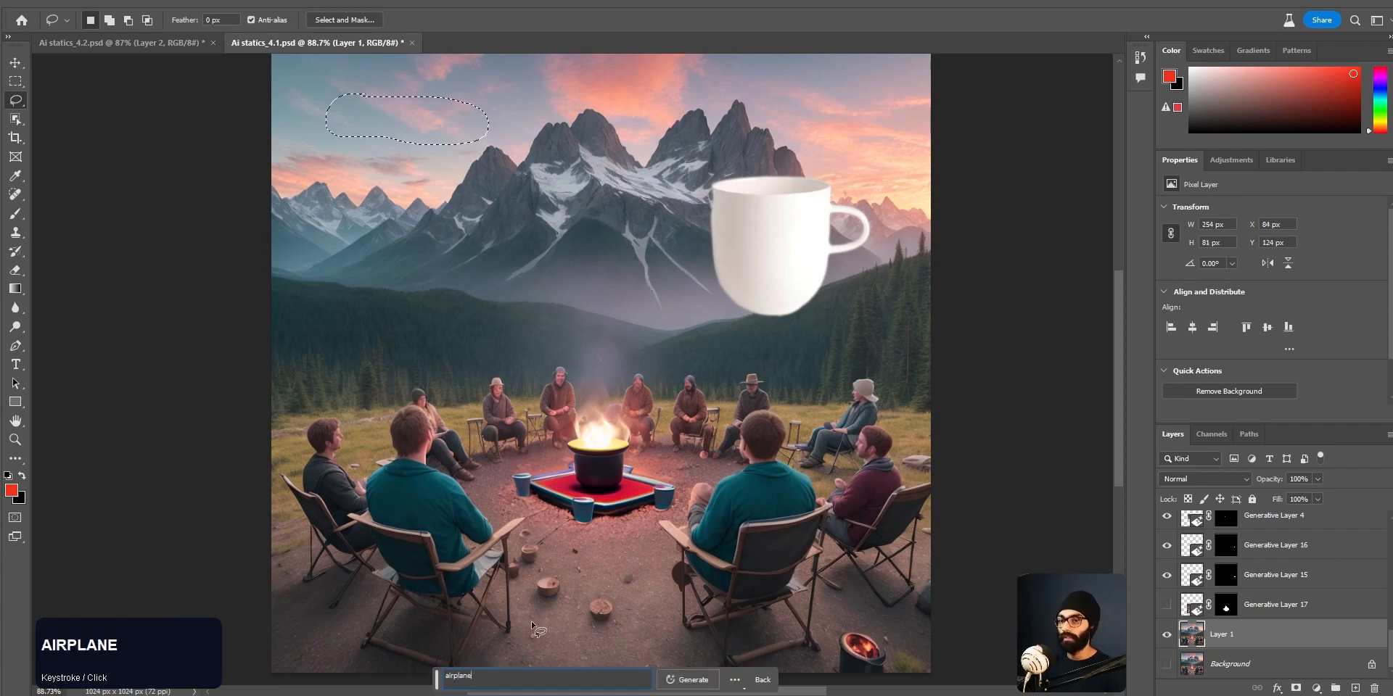
left_click(688, 680)
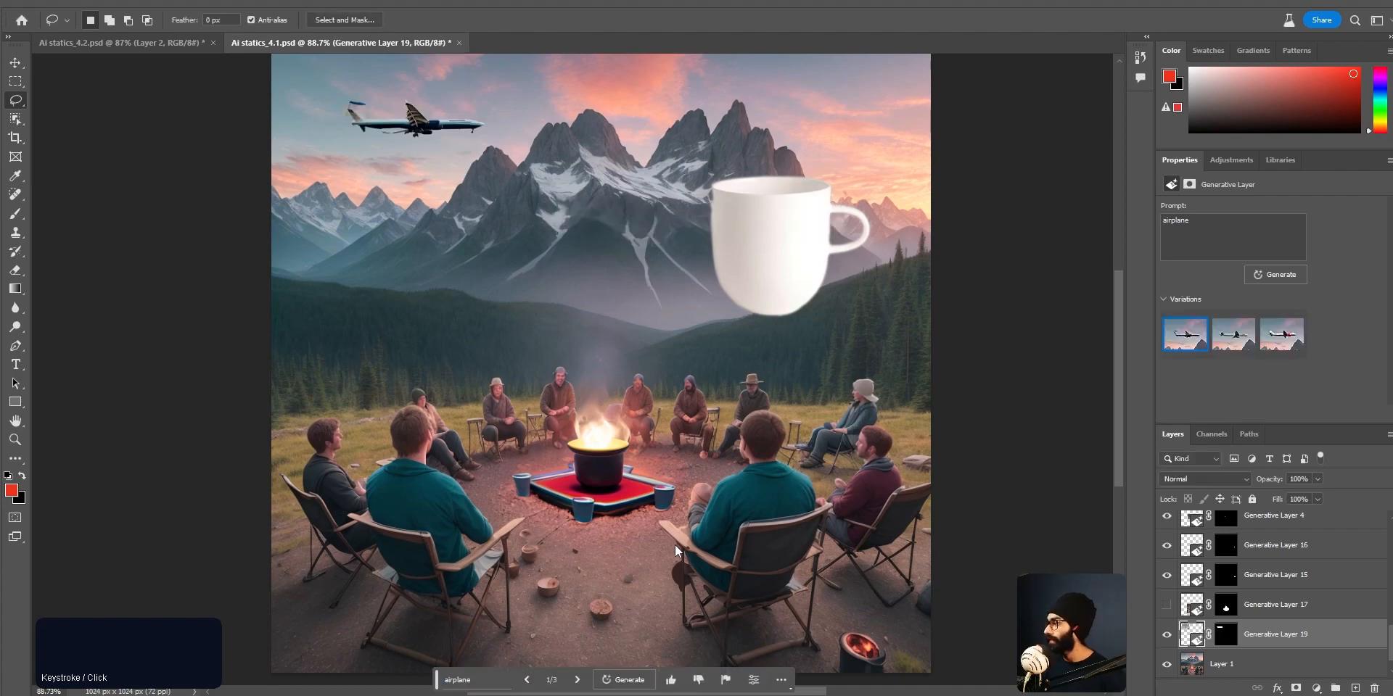
Step: Try shifting the generated airplane slightly in the sky and undo the move
scroll(412, 135, "up", 3)
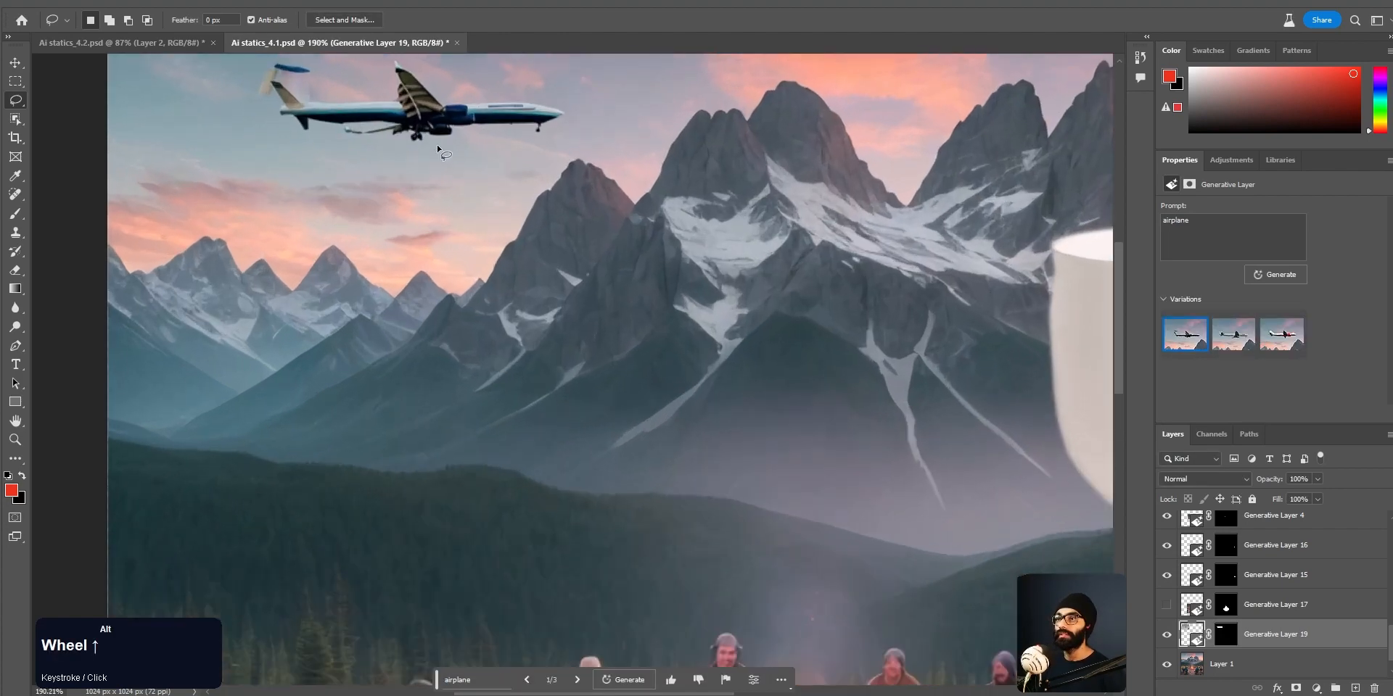
key("v")
left_click_drag(461, 123, 443, 145)
key("ctrl+z")
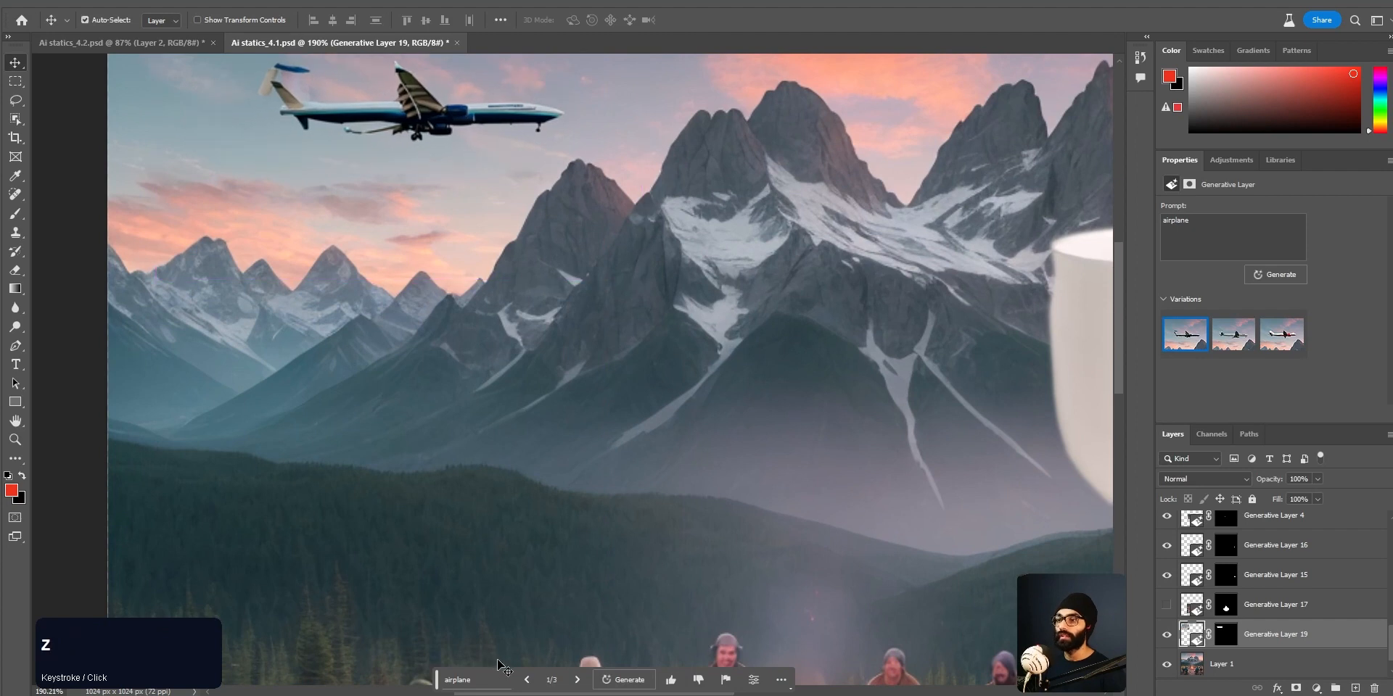
Step: Switch the airplane on Generative Layer 19 to its third variation
left_click(572, 682)
left_click(576, 680)
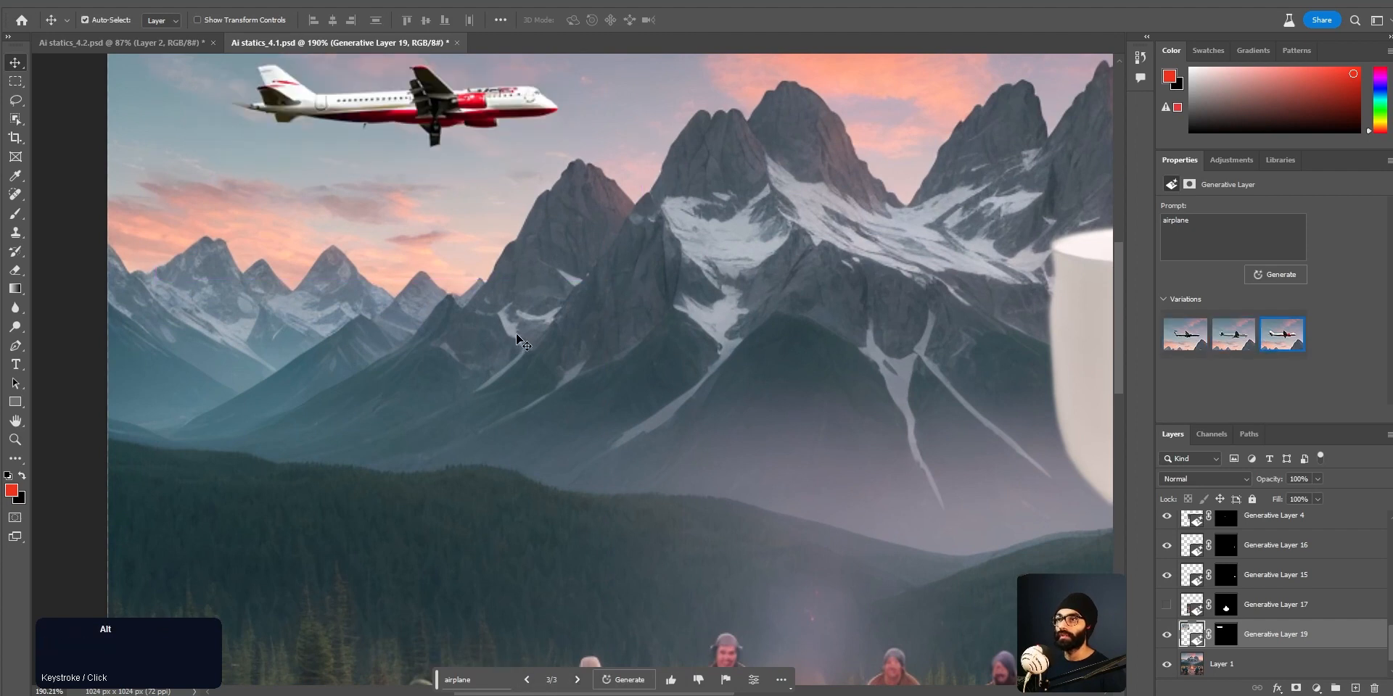
scroll(515, 333, "down", 3)
middle_click(464, 234)
left_click_drag(464, 223, 465, 223)
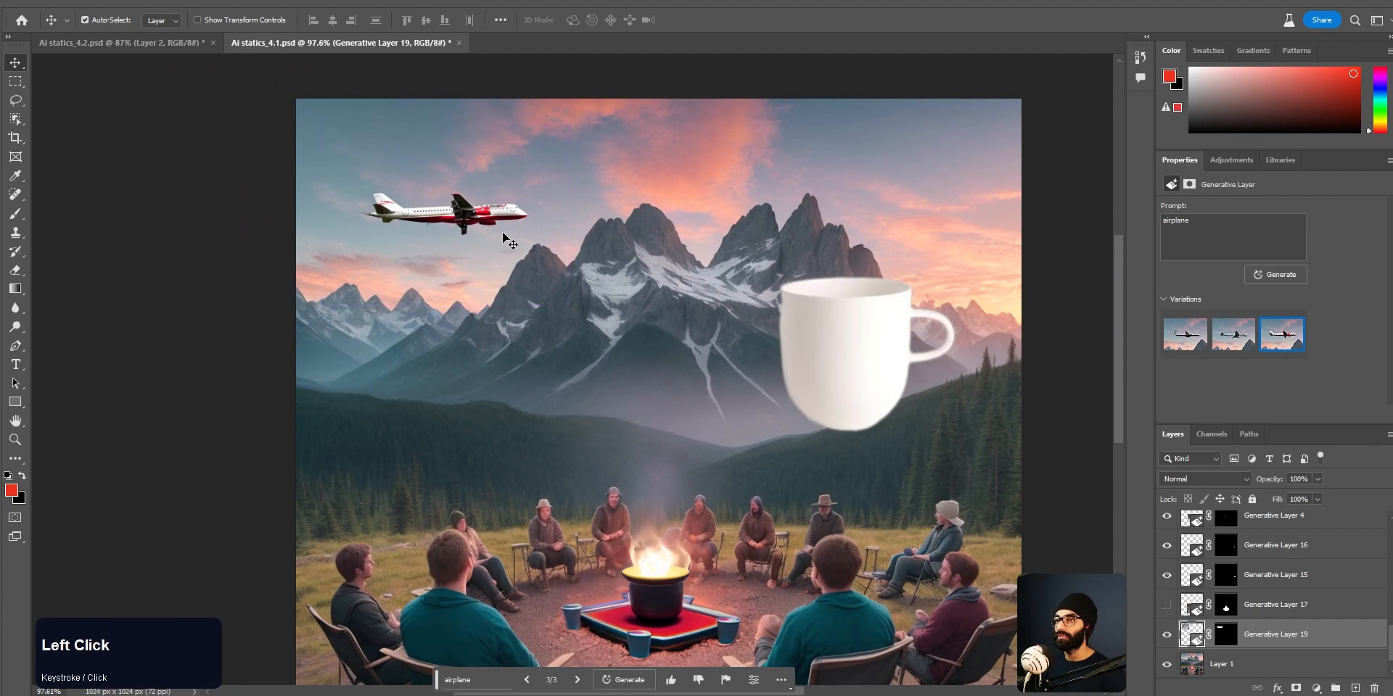
Step: Make Layer 1 the active layer and enter Quick Mask mode
left_click(1281, 662)
left_click_drag(642, 447, 563, 421)
scroll(563, 421, "down", 2)
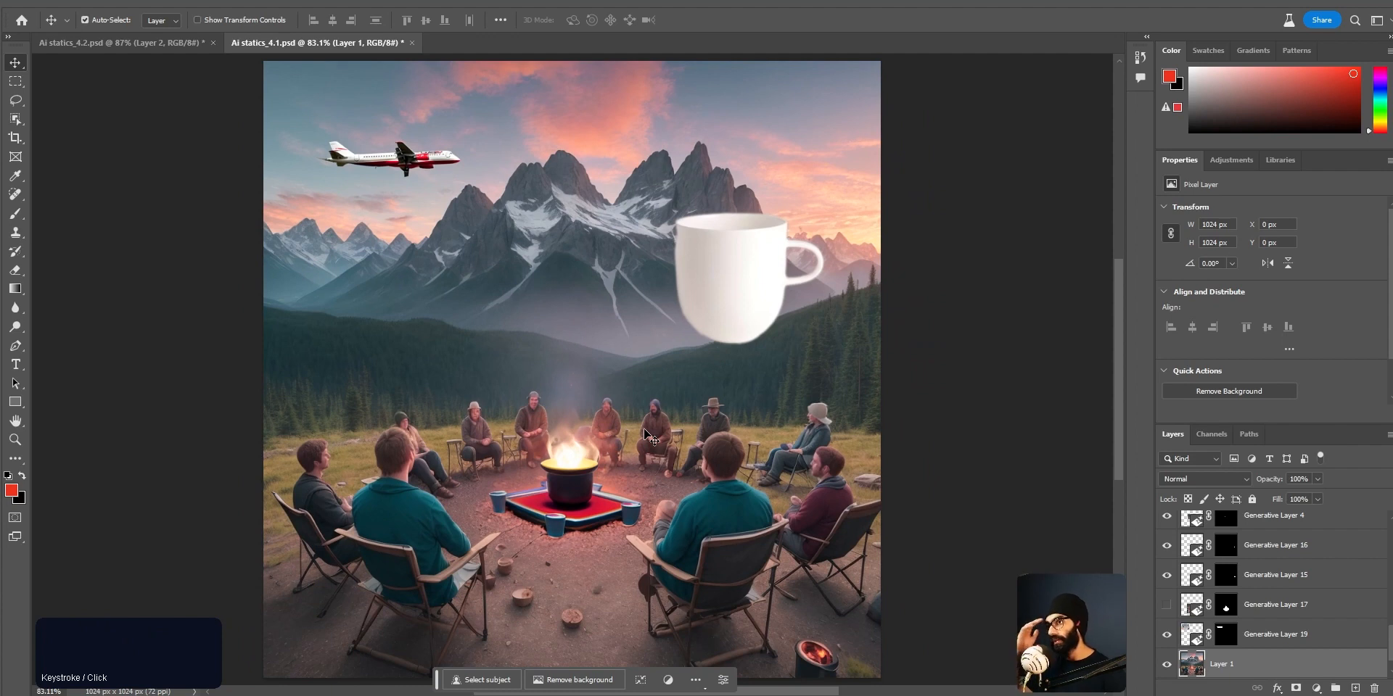
key("q")
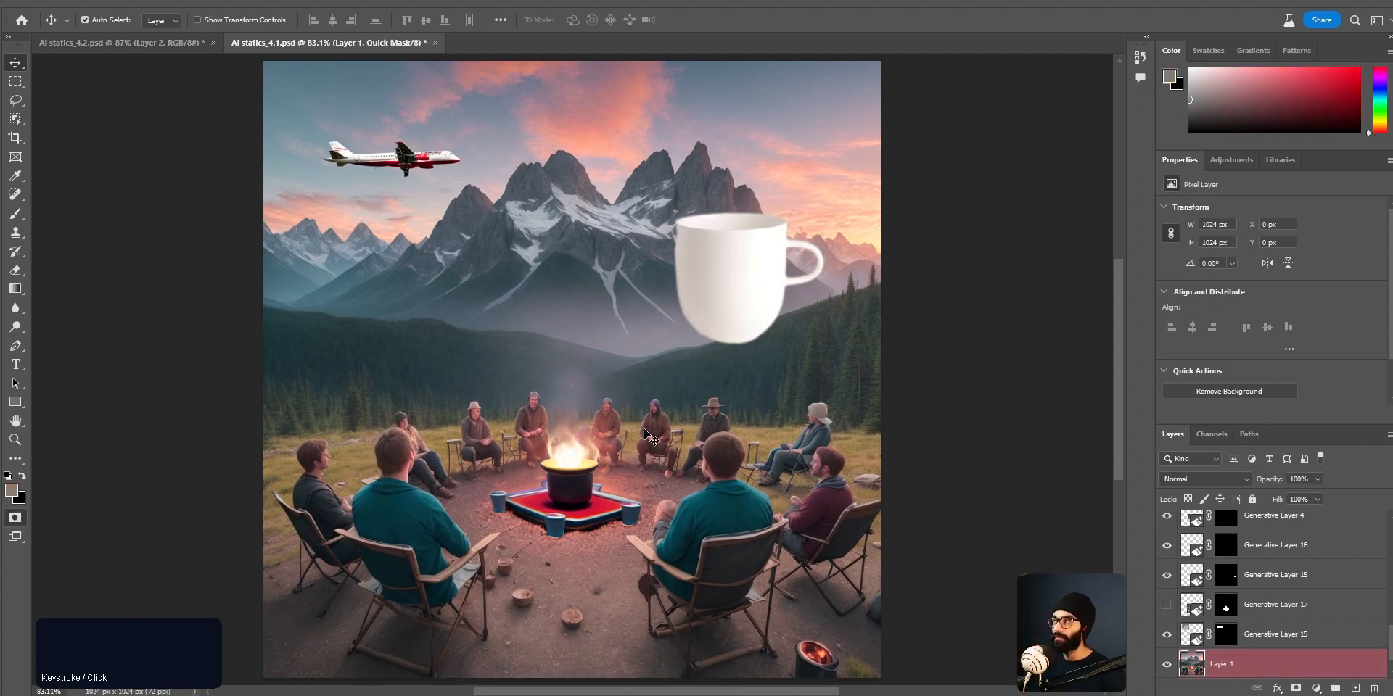
key("ctrl")
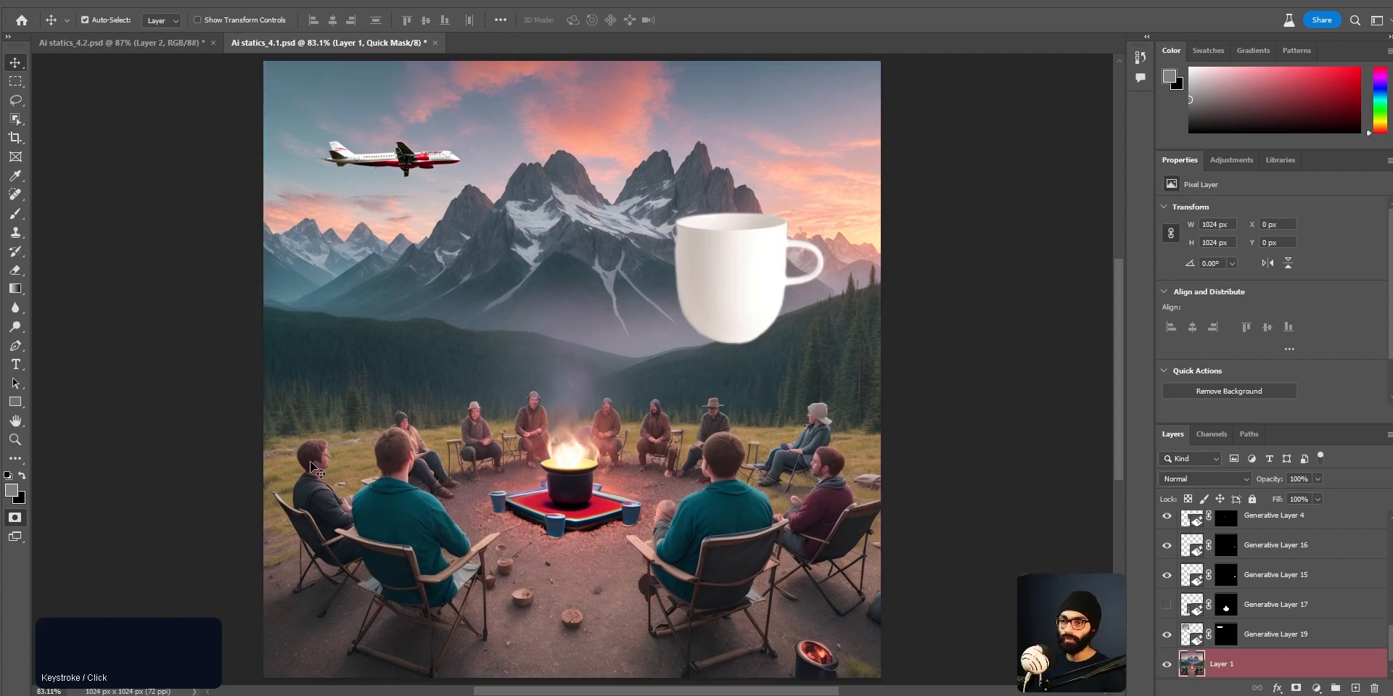
Step: Set the foreground color to white and fill the whole quick mask with the black background color
left_click(23, 500)
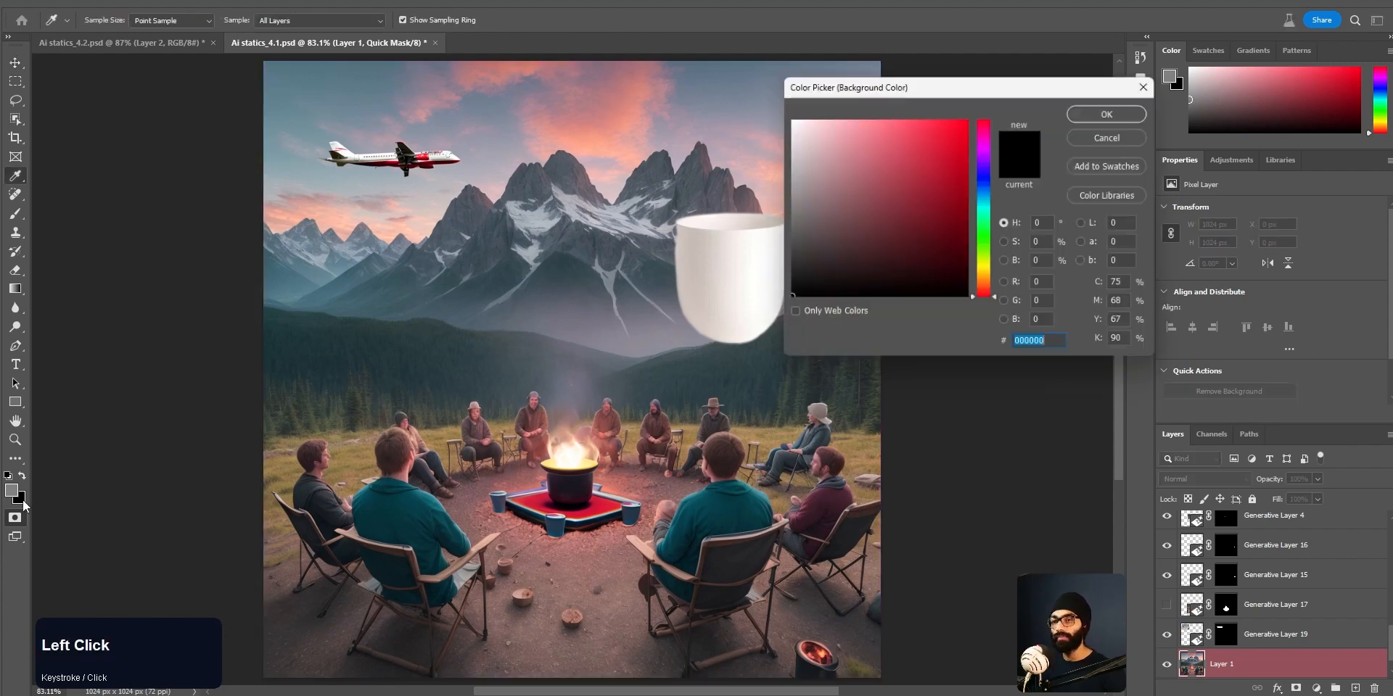
key("Escape")
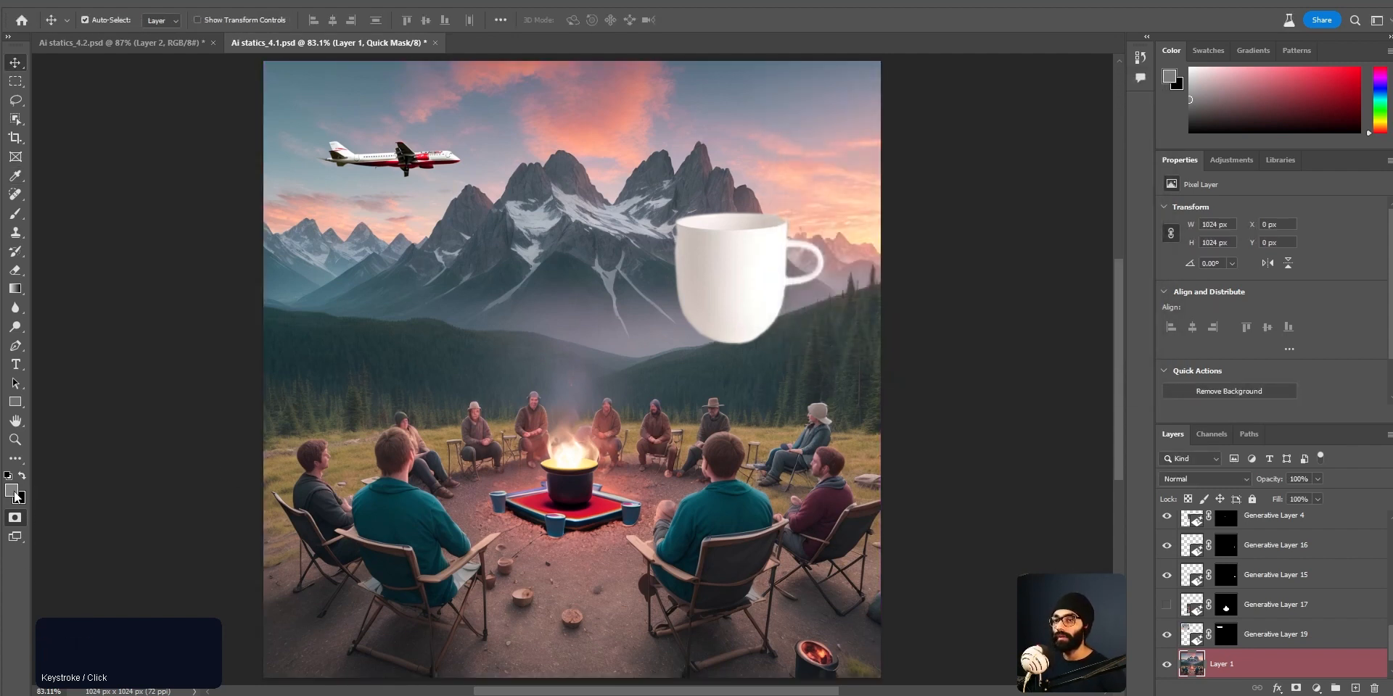
left_click(14, 491)
left_click_drag(815, 218, 735, 85)
left_click(1115, 111)
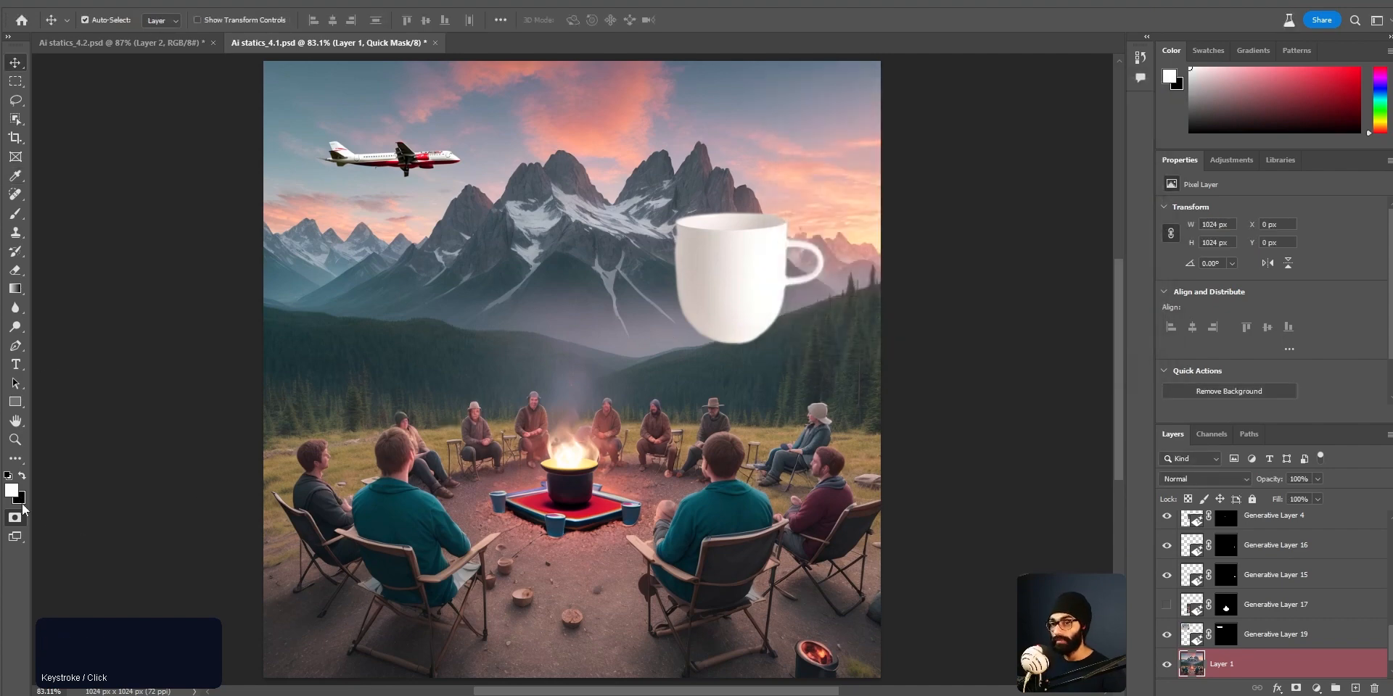
key("ctrl")
key("ctrl+BackSpace")
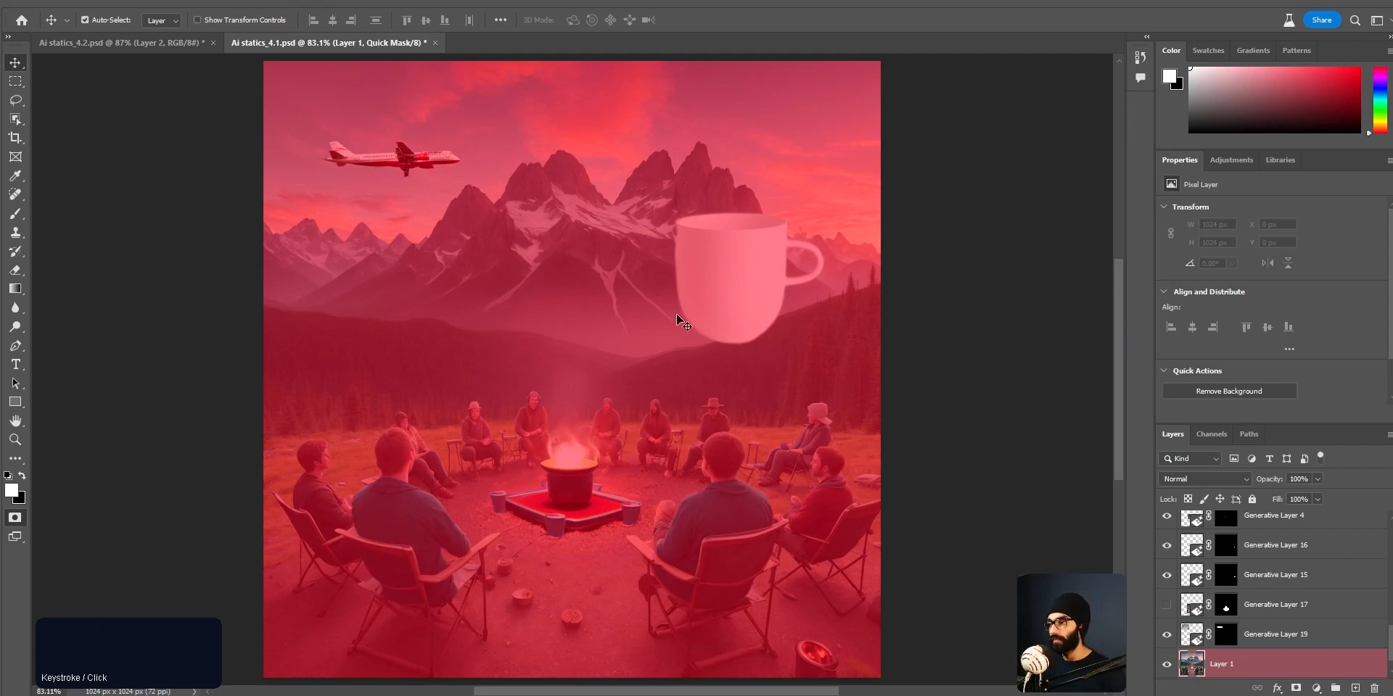
Step: Brush an area about 303 by 124 px in the sky above the peaks with 50% brightness gray and exit Quick Mask mode
left_click(13, 491)
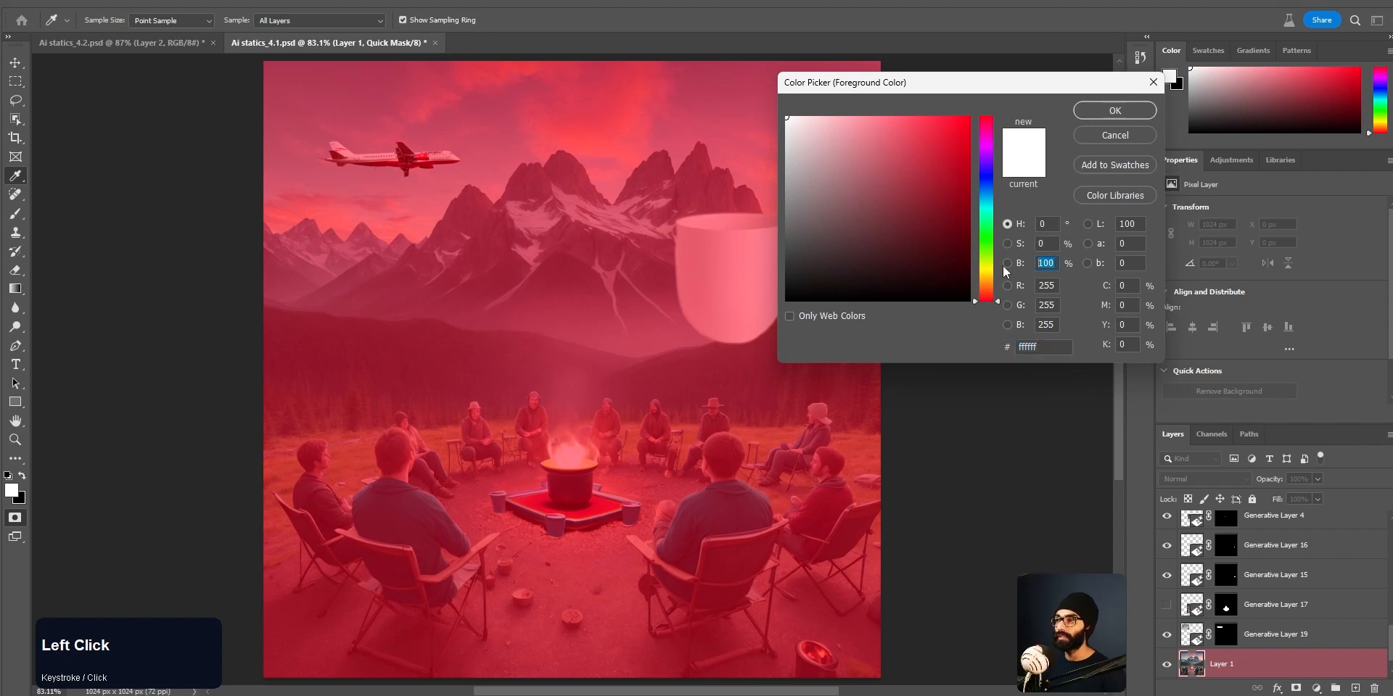
type("50")
left_click(1115, 110)
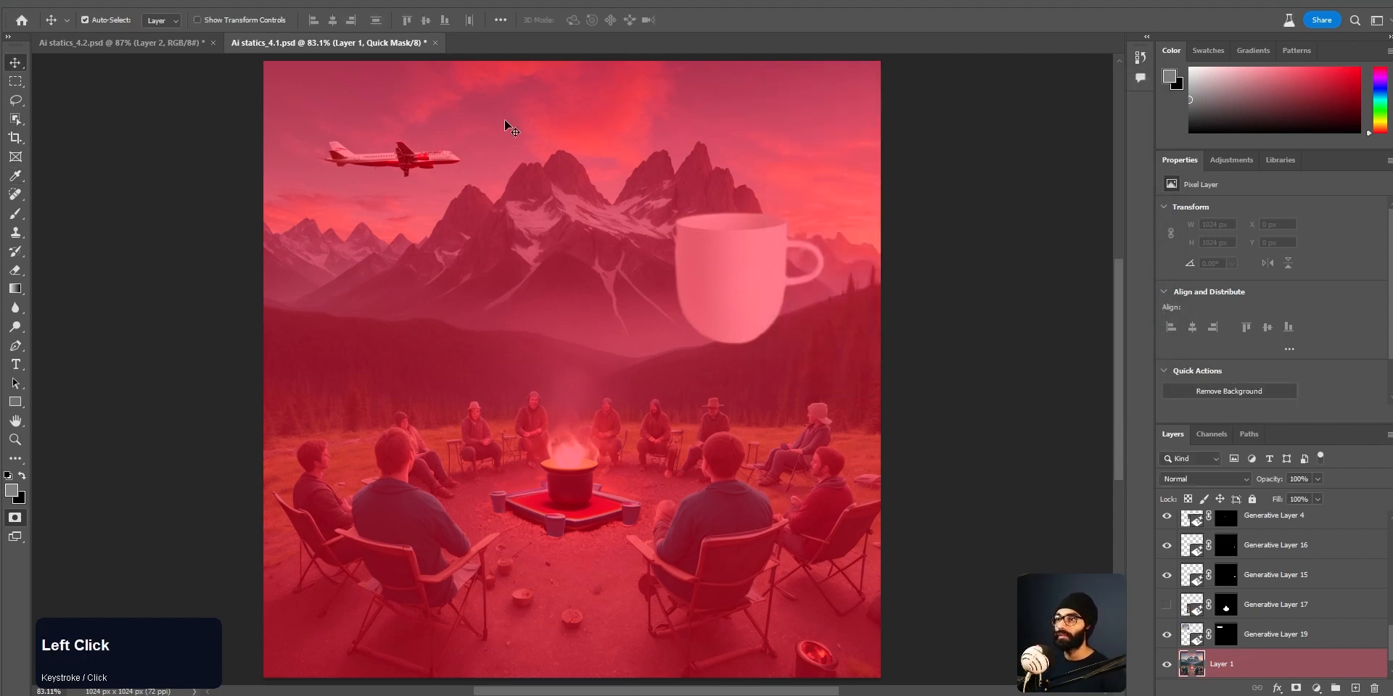
key("b")
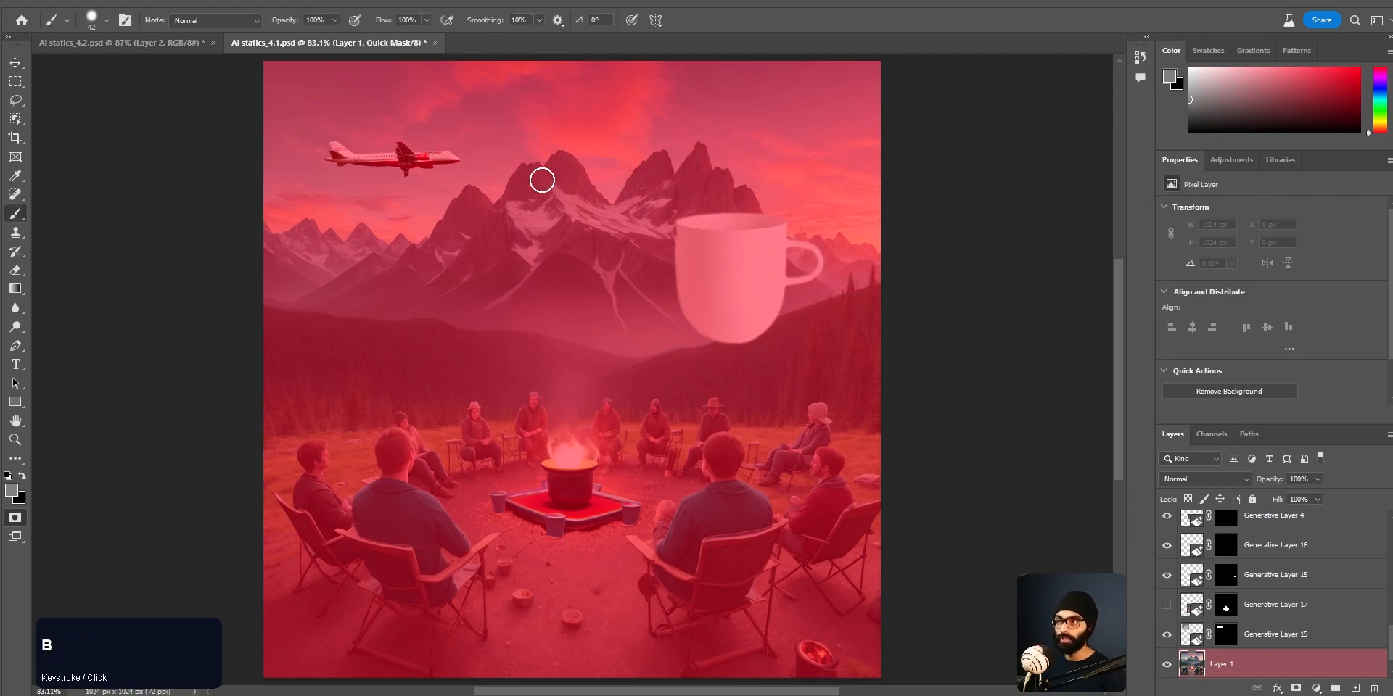
right_click(548, 128, "alt")
mouse_move(563, 133)
left_mouse_down()
mouse_move(594, 137)
mouse_move(576, 5)
mouse_move(568, 171)
left_mouse_up()
left_click_drag(657, 128, 637, 130)
mouse_move(553, 97)
left_mouse_down()
mouse_move(590, 94)
mouse_move(544, 100)
mouse_move(589, 107)
left_mouse_up()
key("q")
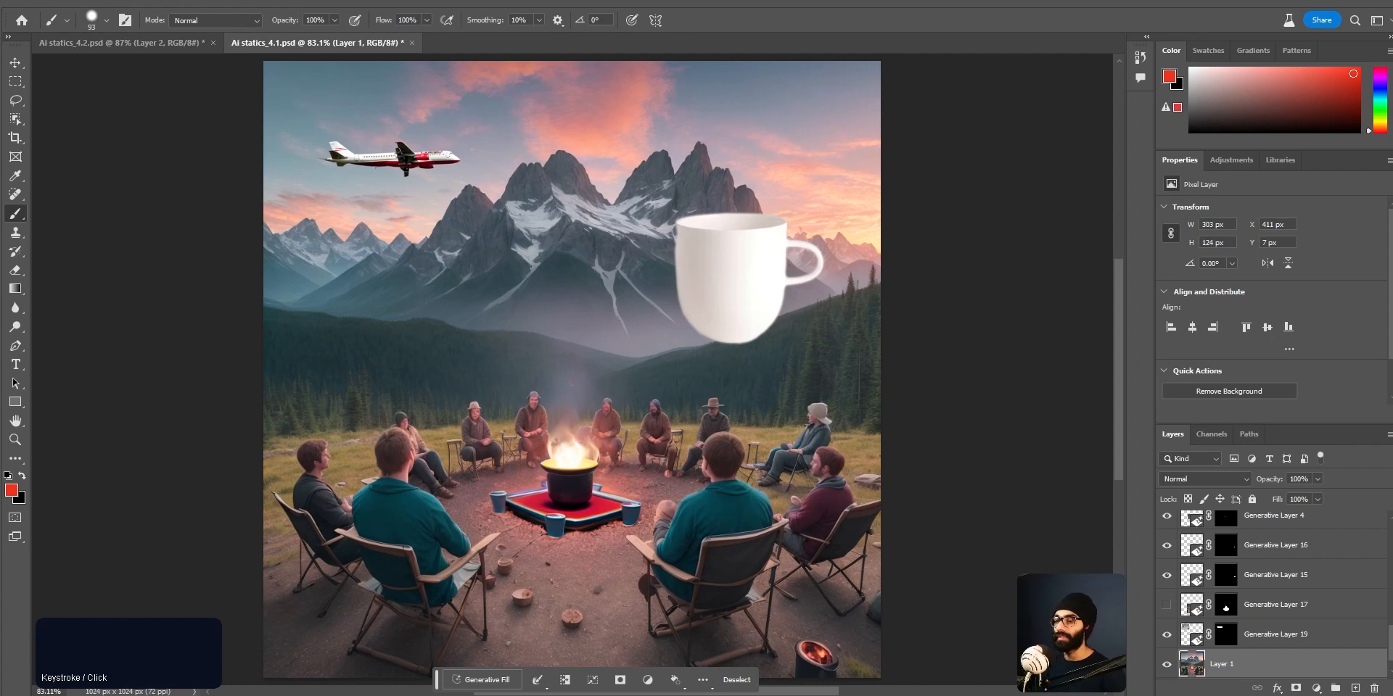
Step: Generate an "airplane" with Generative Fill in the 50% selection and cycle through to the third variation
left_click(486, 680)
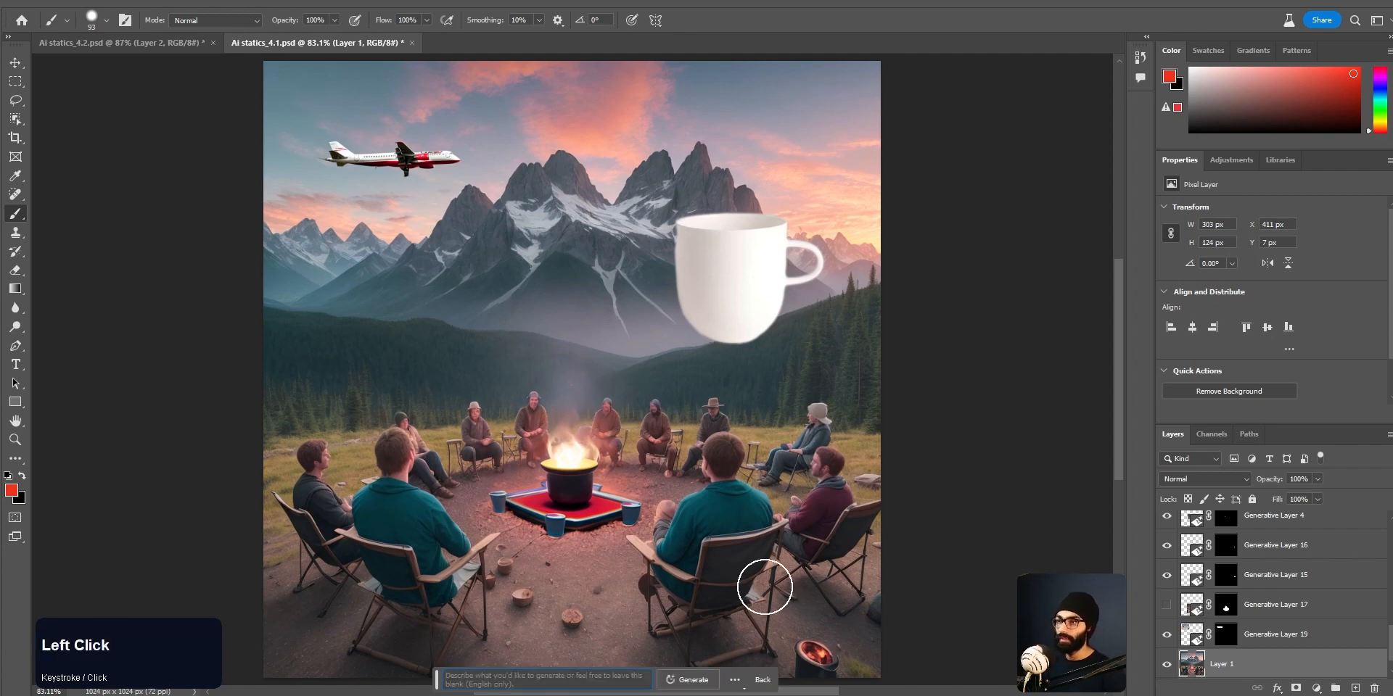
type("airplane")
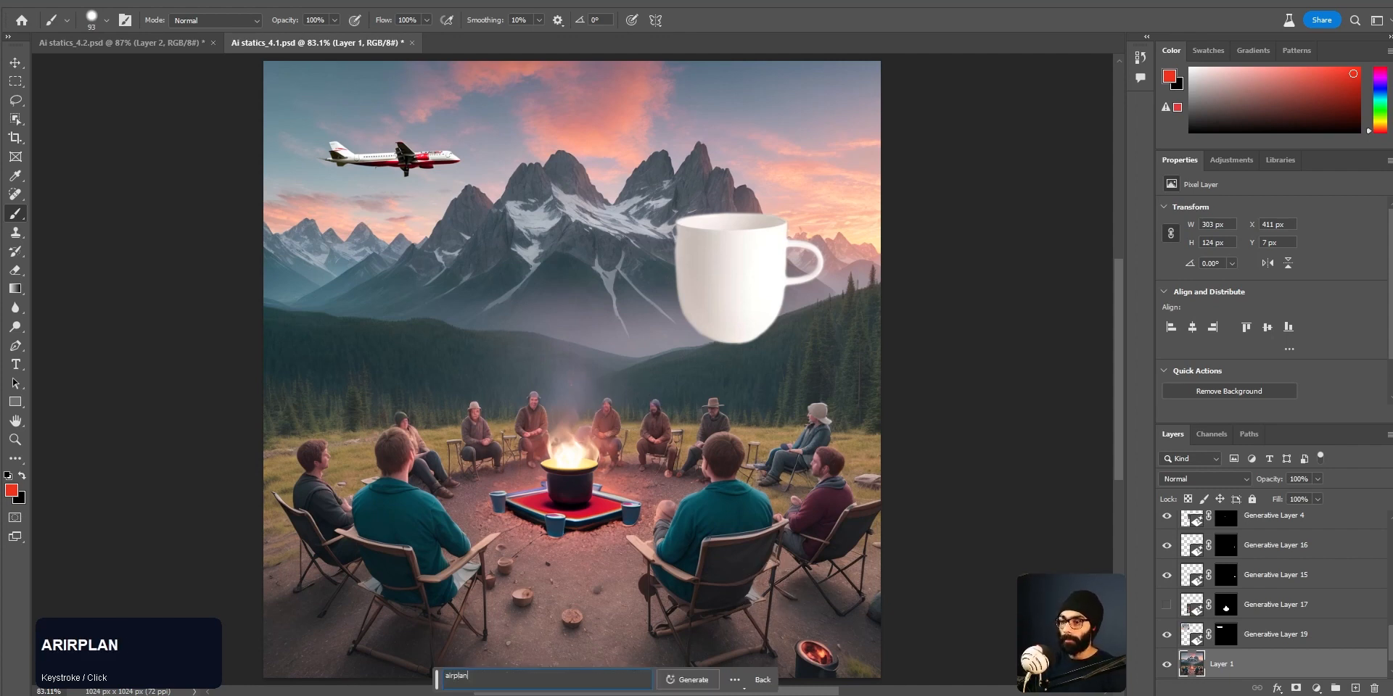
left_click(689, 680)
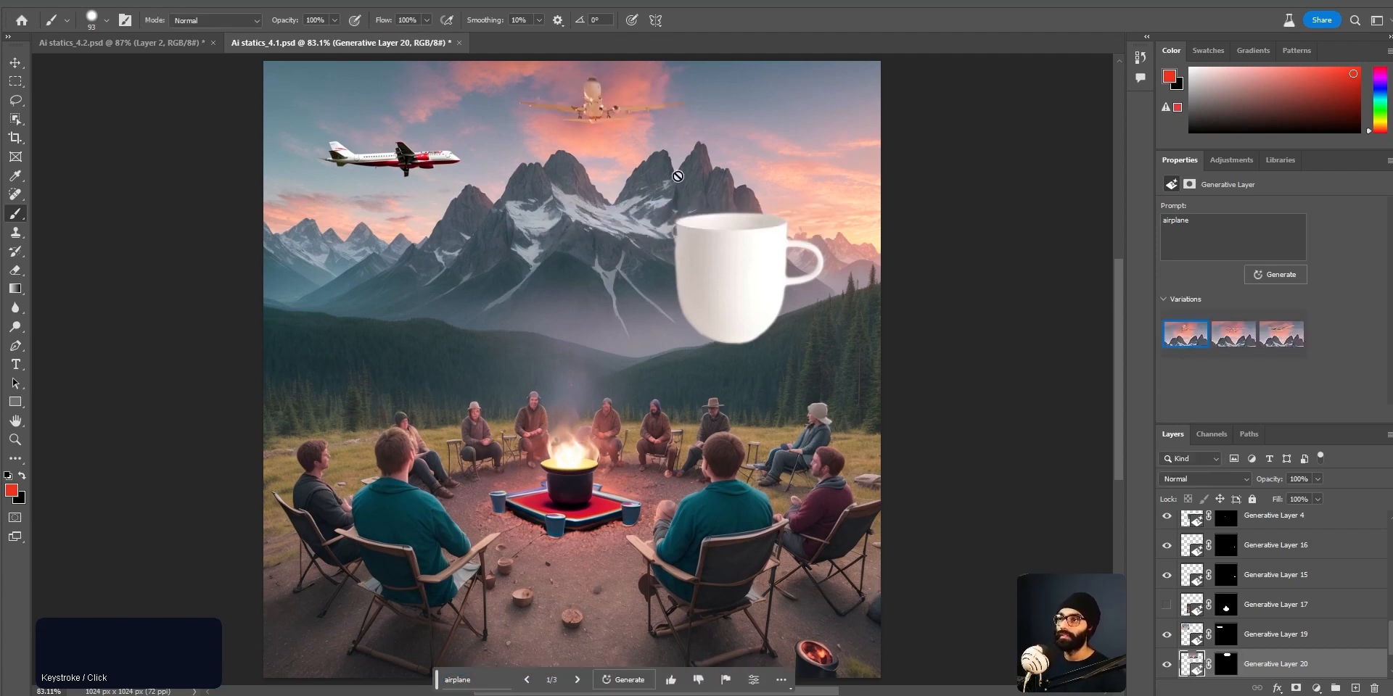
left_click(577, 680)
left_click(577, 680)
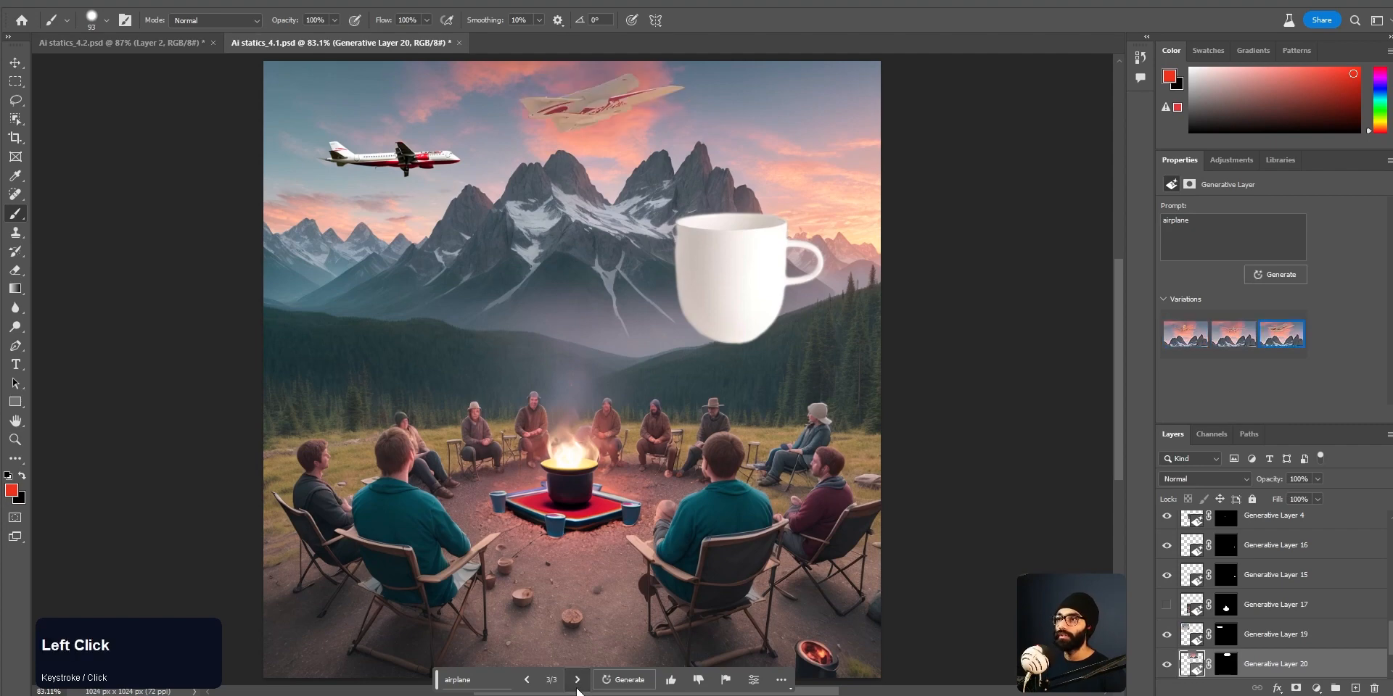
Step: Try shifting the new airplane above the peaks sideways and undo the move
key("v")
scroll(630, 159, "up", 5)
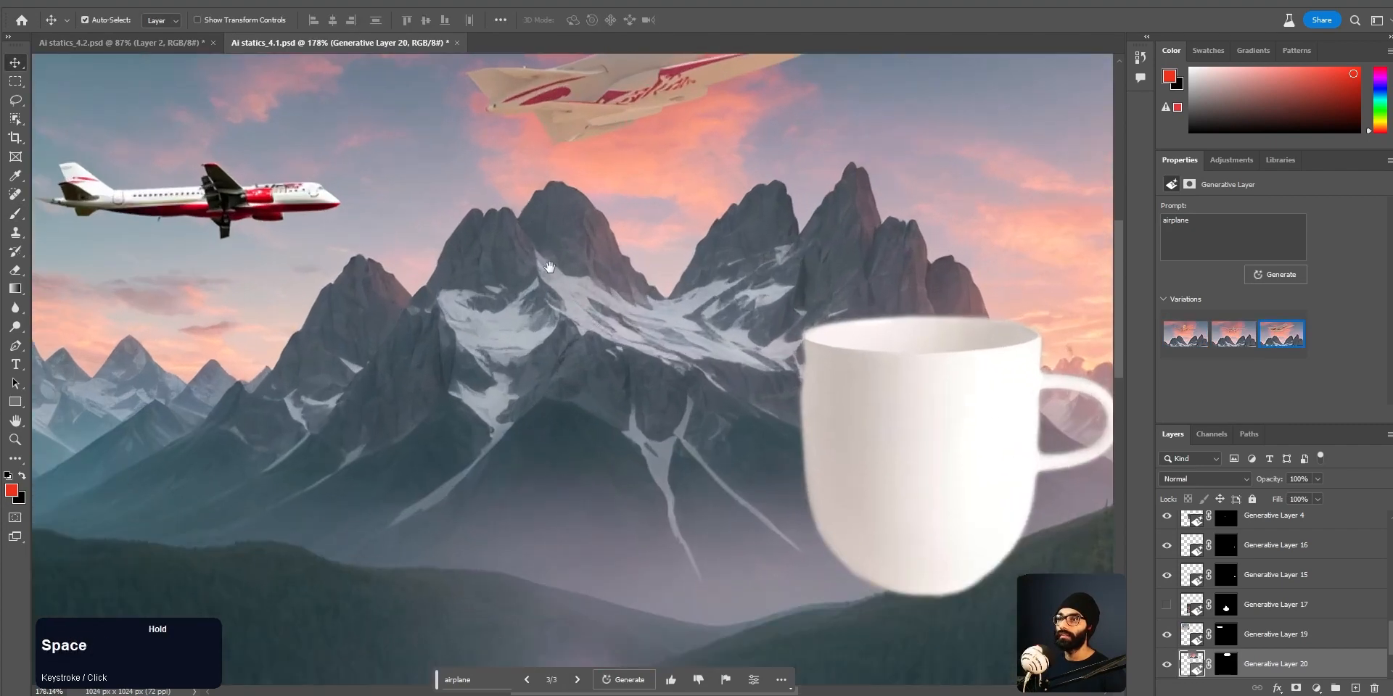
left_click_drag(544, 273, 600, 384)
left_click_drag(638, 217, 700, 212)
key("ctrl+z")
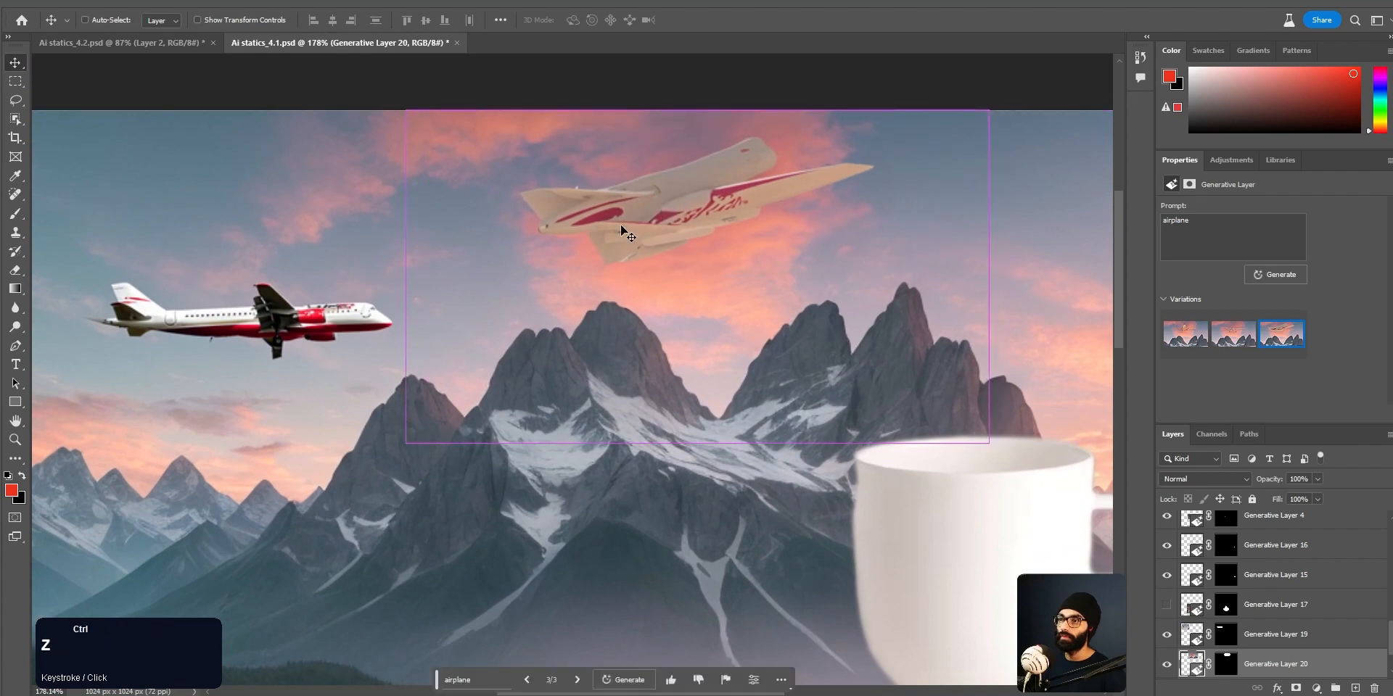
Step: Nudge the red and white airplane slightly toward the peaks and step Generative Layer 20 back to its first variation
left_click(528, 681)
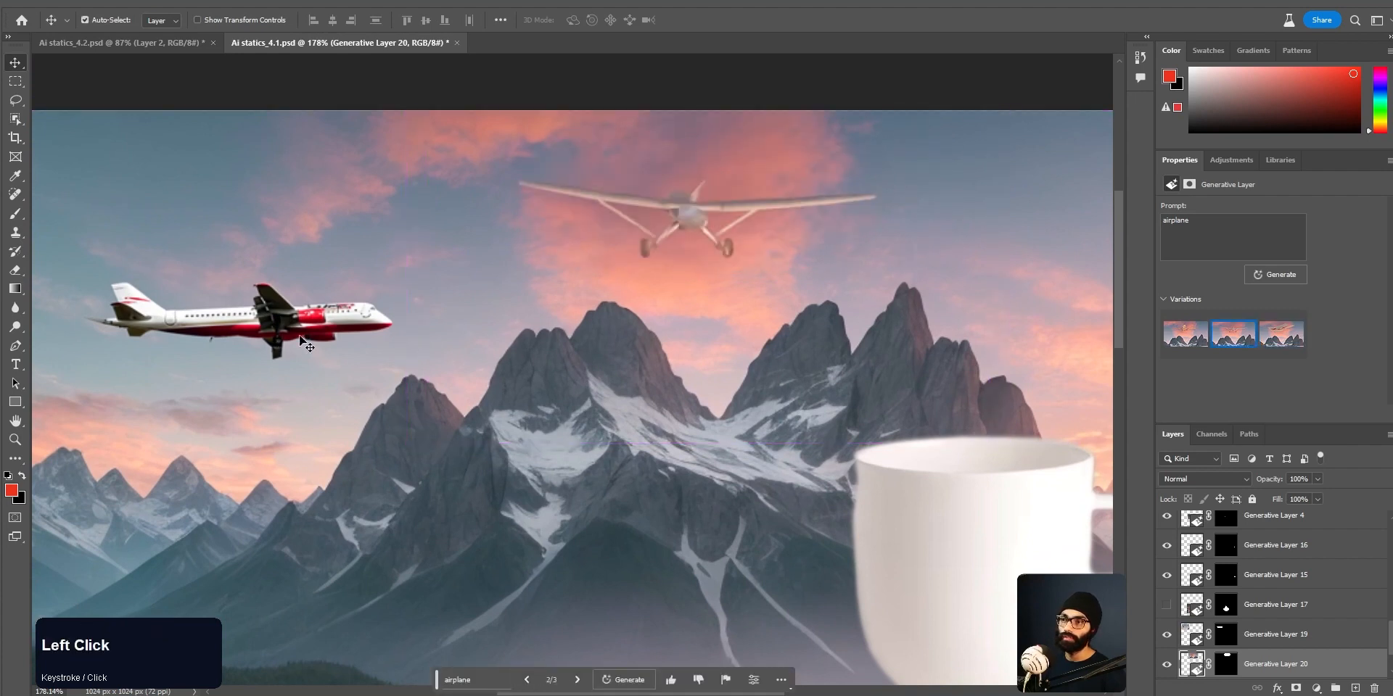
left_click_drag(302, 341, 324, 331)
key("ctrl+z")
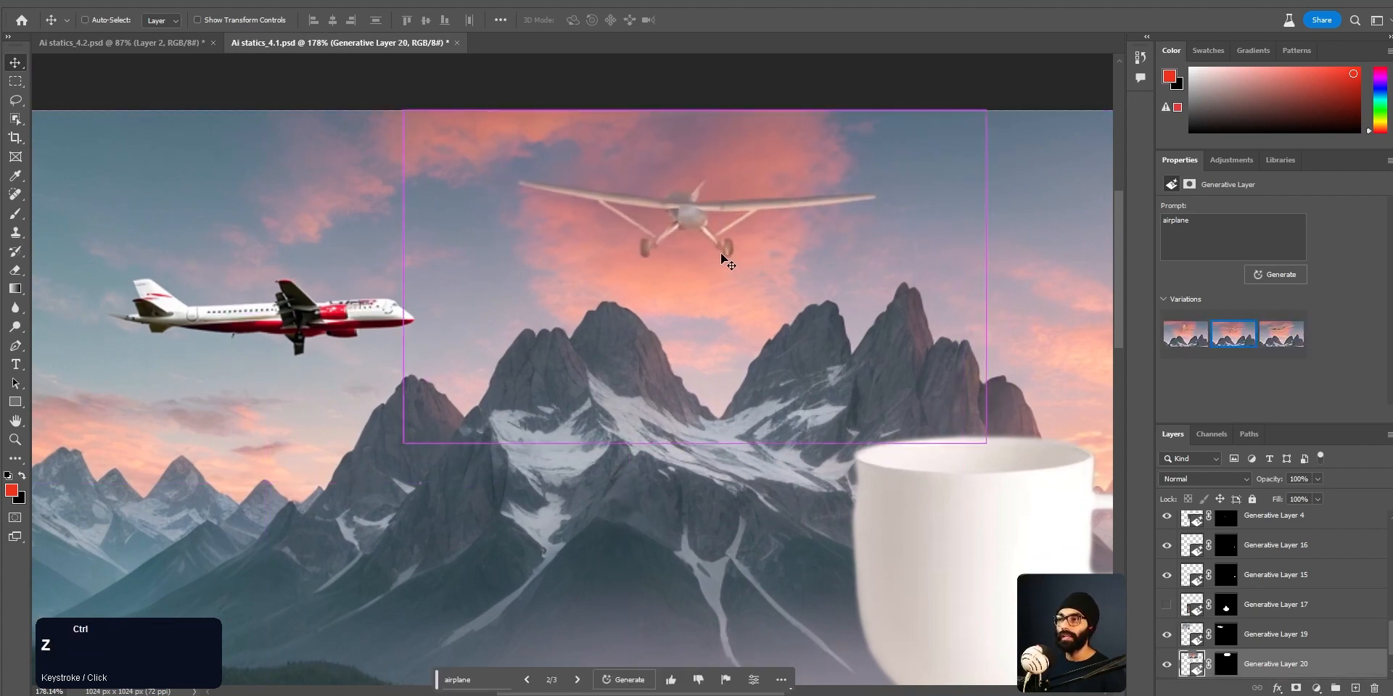
left_click(527, 679)
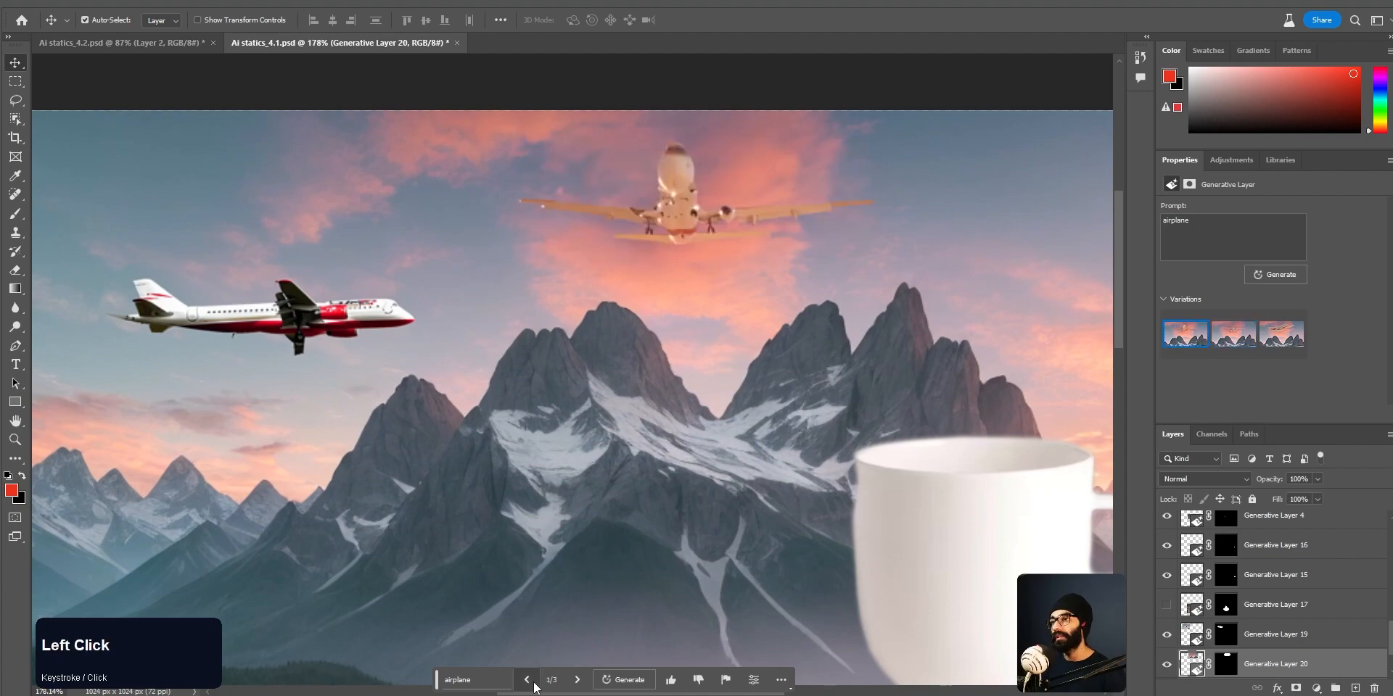
scroll(731, 172, "up", 2)
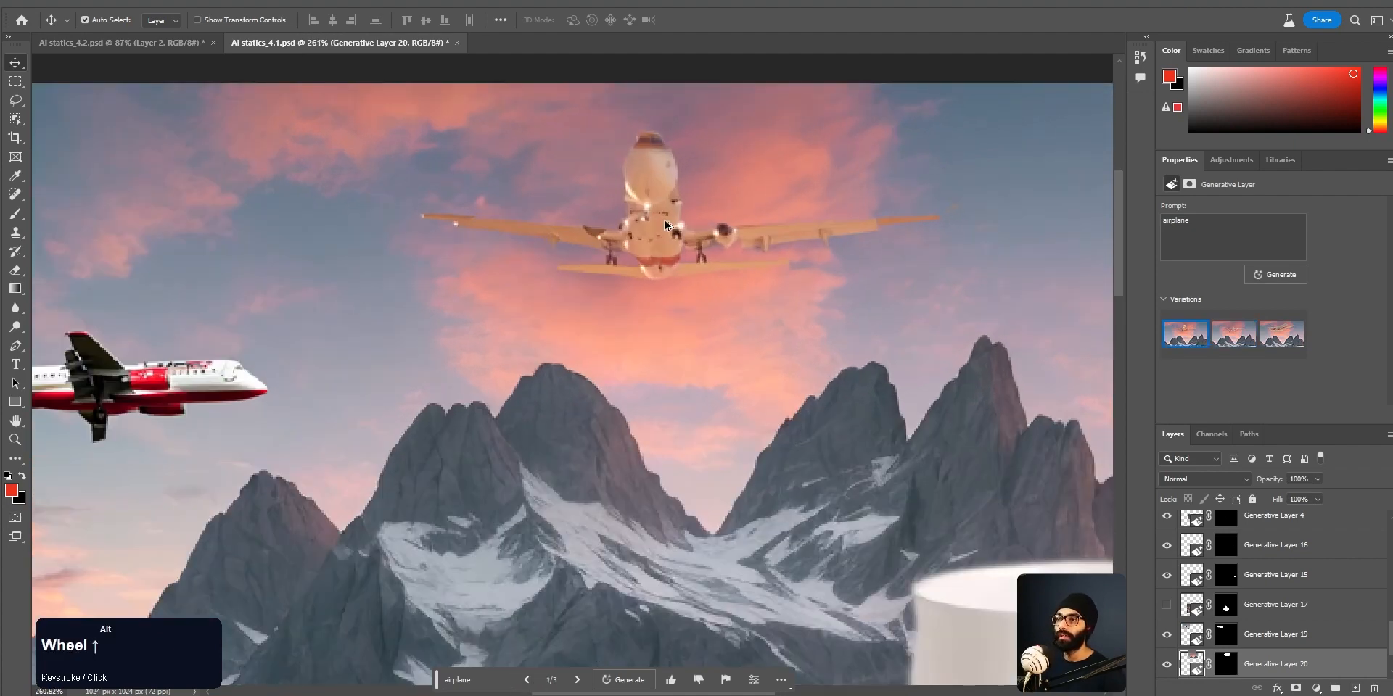
scroll(596, 289, "down", 3)
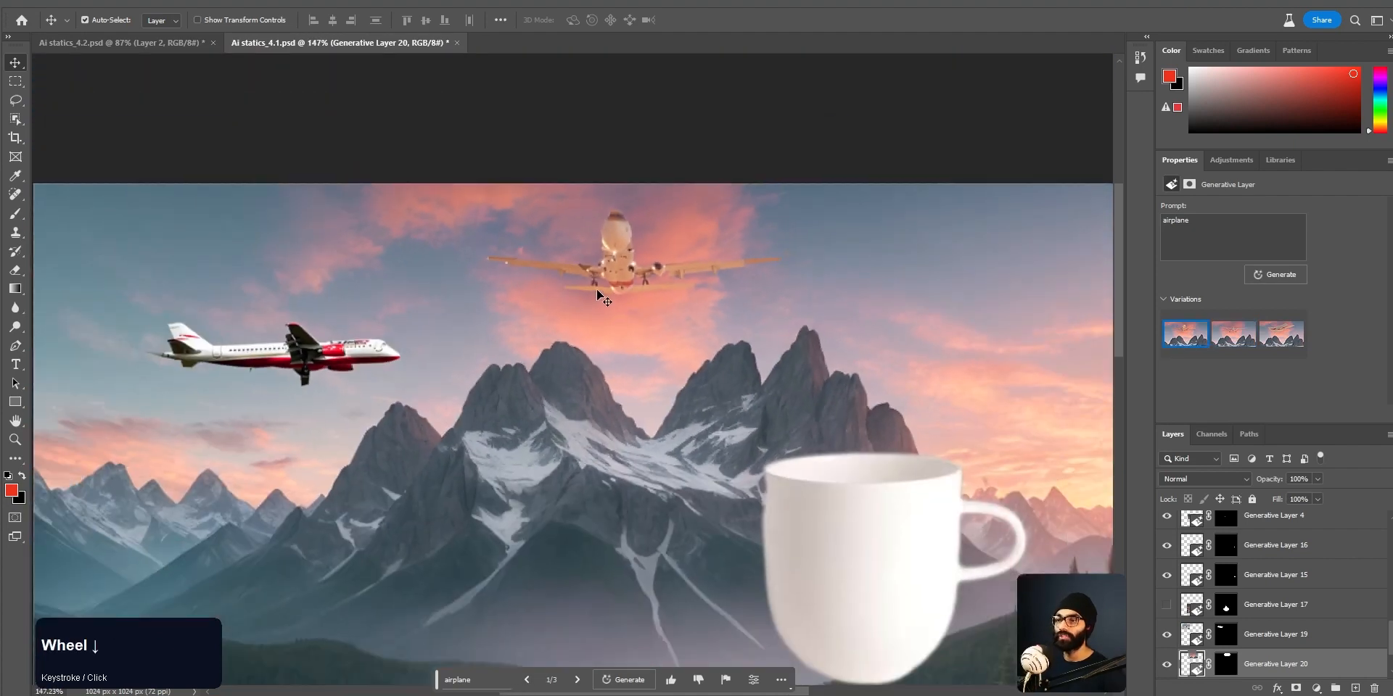
Step: Generate another set of "airplane" variations for the red and white airplane on Generative Layer 19
left_click_drag(314, 366, 299, 347)
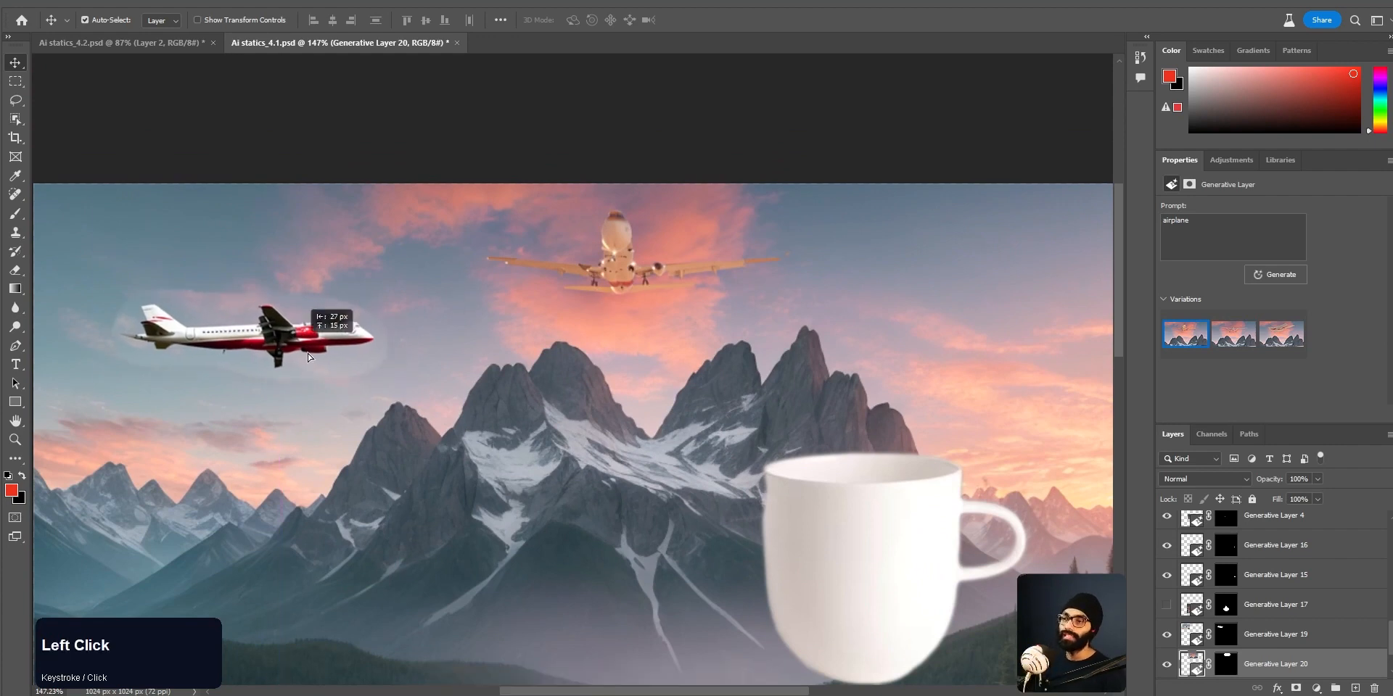
key("ctrl+z")
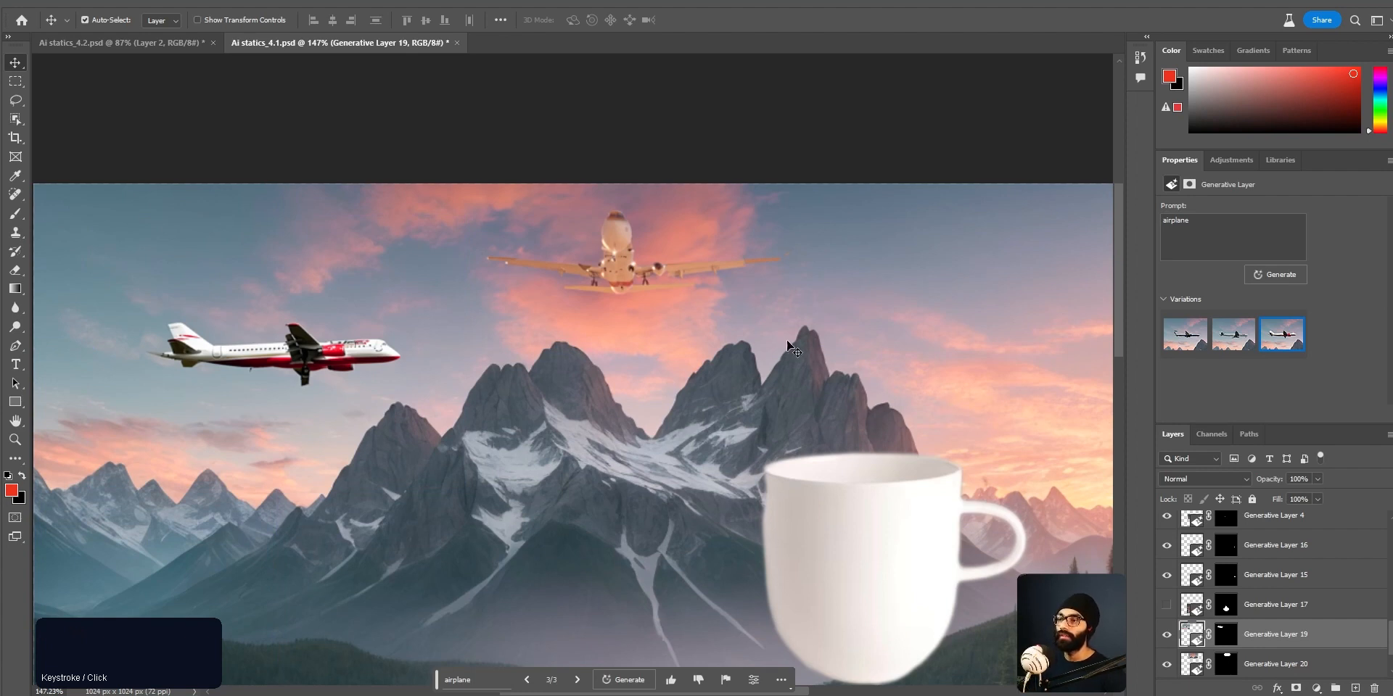
left_click(618, 680)
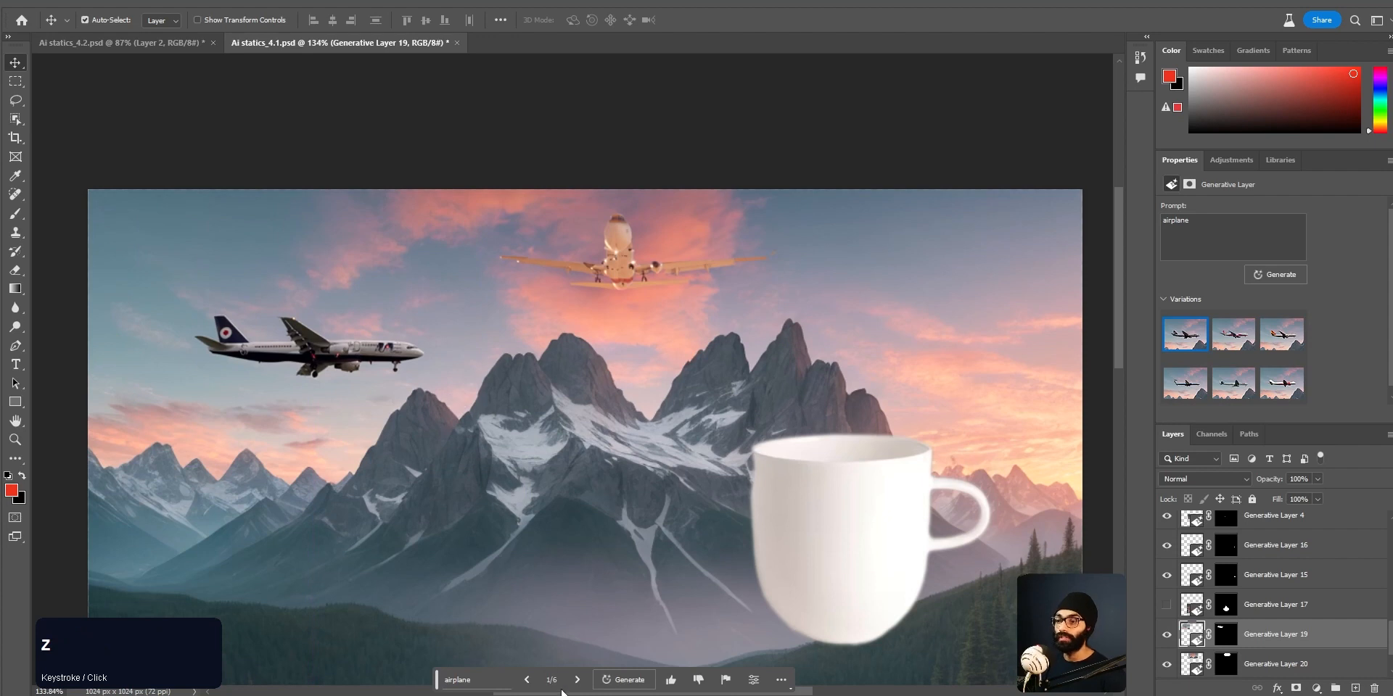
Step: Step through the newly generated airplane variations on Generative Layer 19 and keep the fourth one
left_click(577, 680)
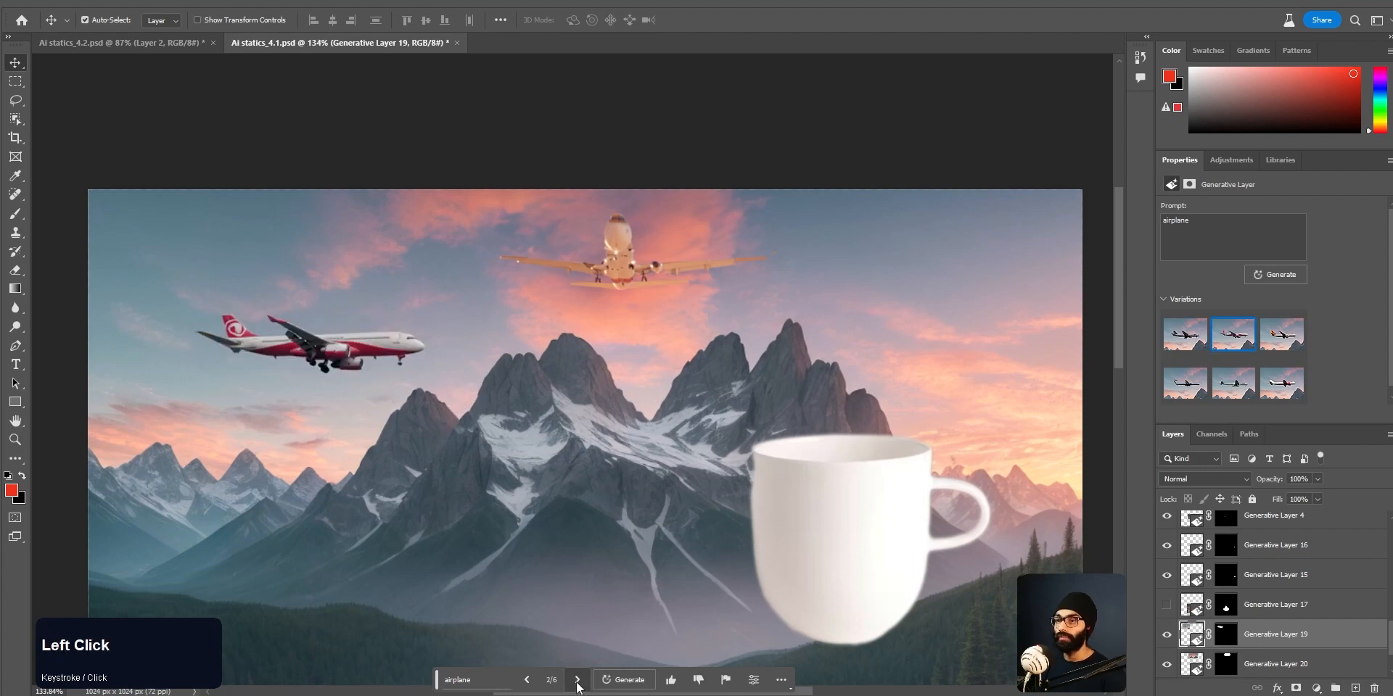
left_click(578, 680)
left_click(577, 680)
scroll(577, 686, "up", 3)
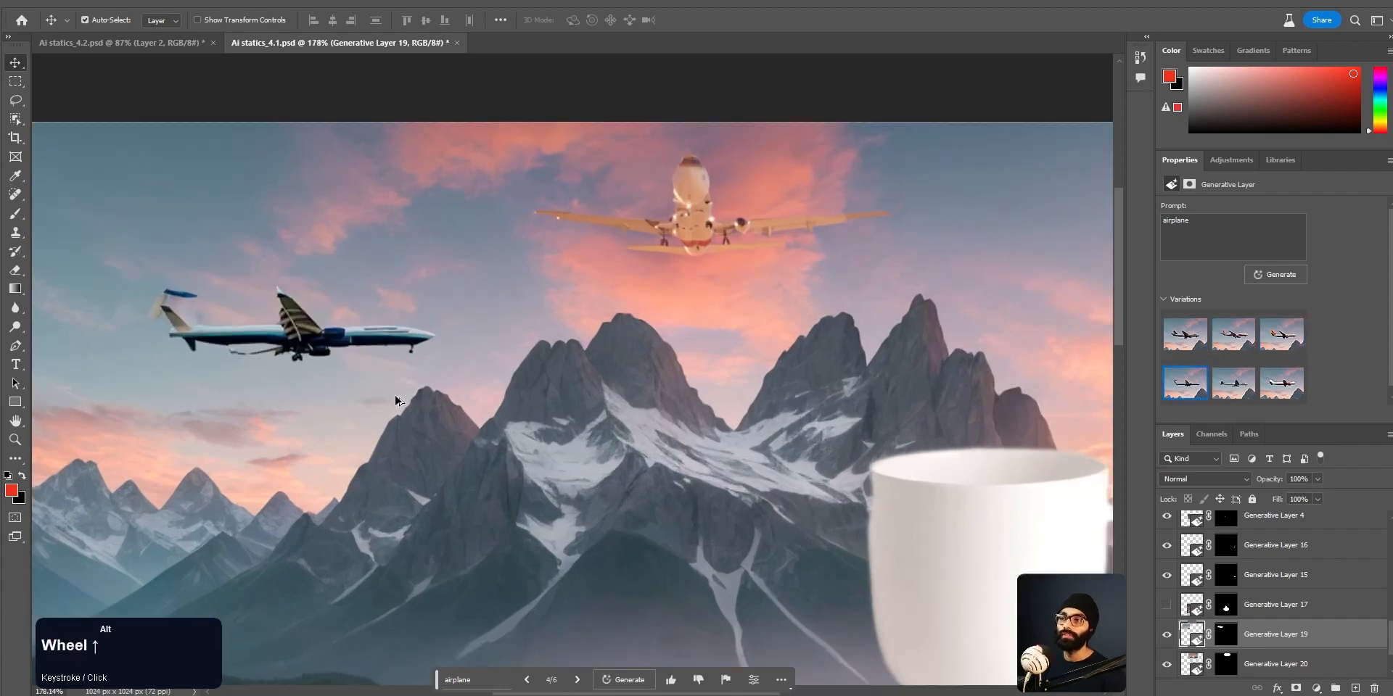
left_click(578, 680)
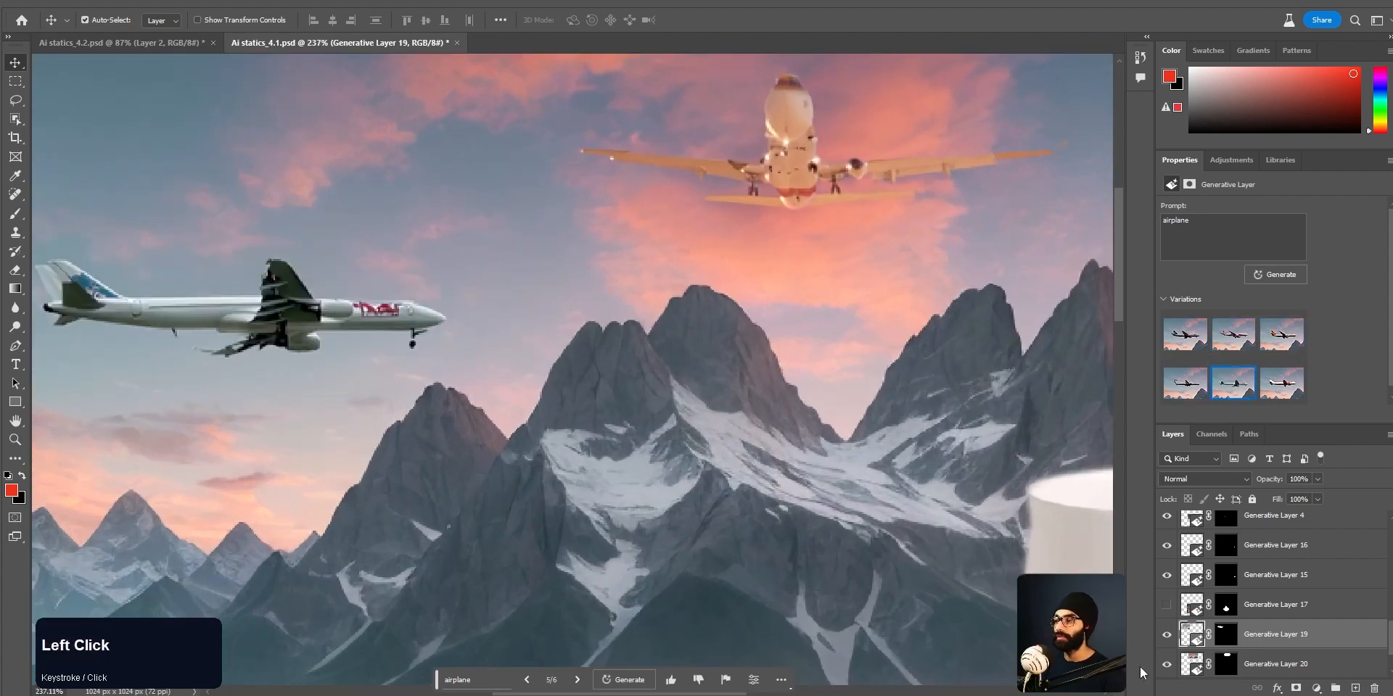
left_click(1184, 382)
scroll(595, 363, "down", 5)
middle_click(595, 355)
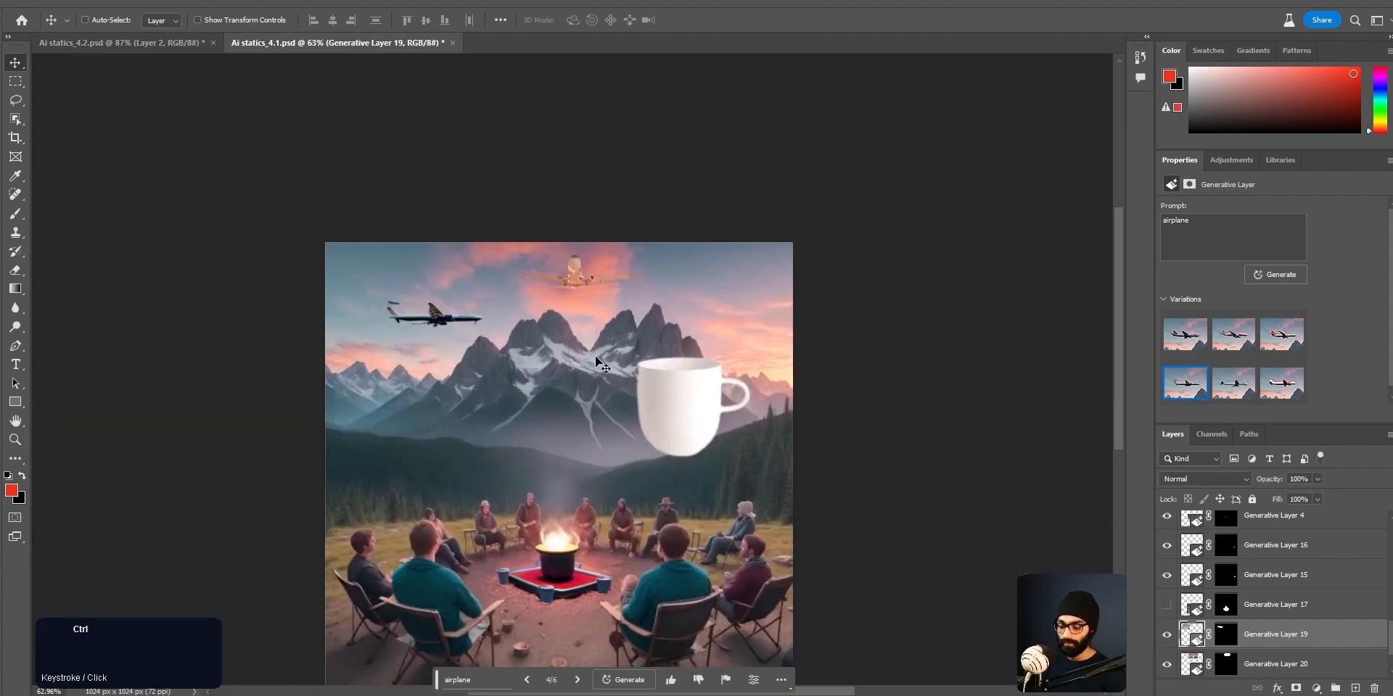
scroll(595, 356, "up", 2)
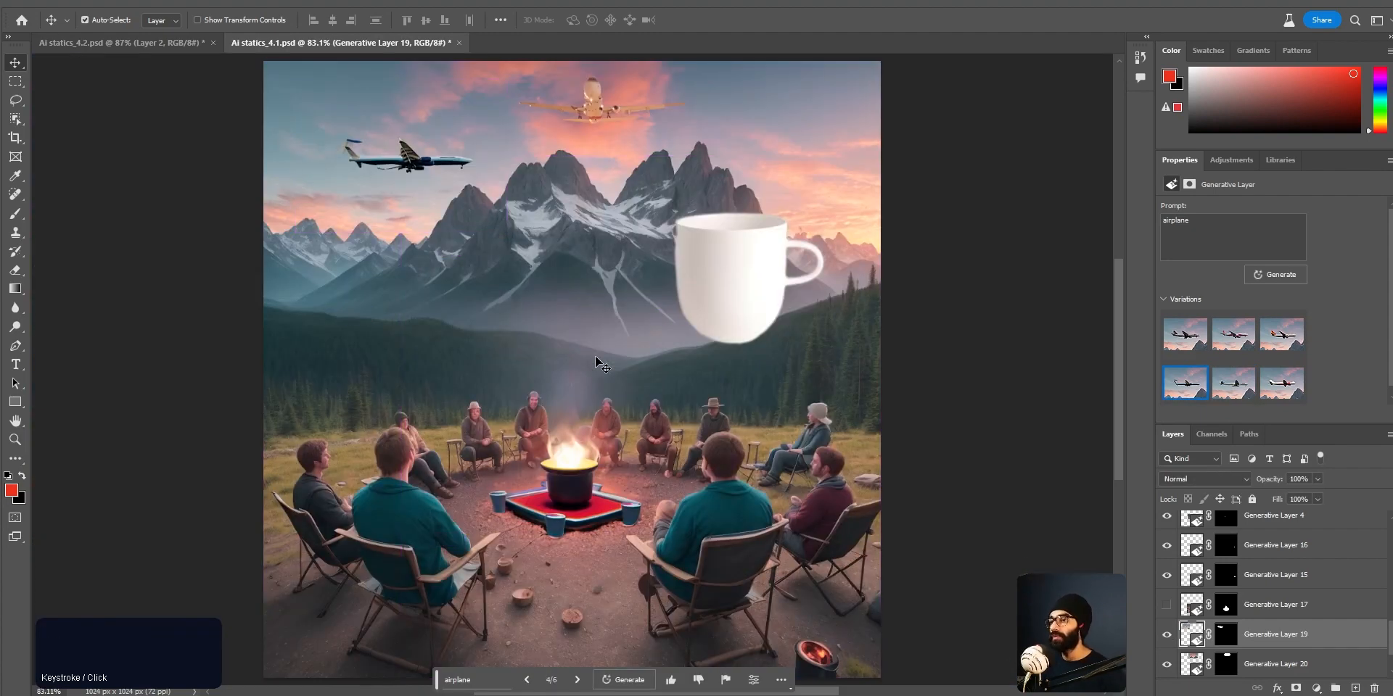
Step: Close Ai statics_4.1.psd and Ai statics_4.2.psd without saving the changes
left_click(458, 43)
left_click(697, 259)
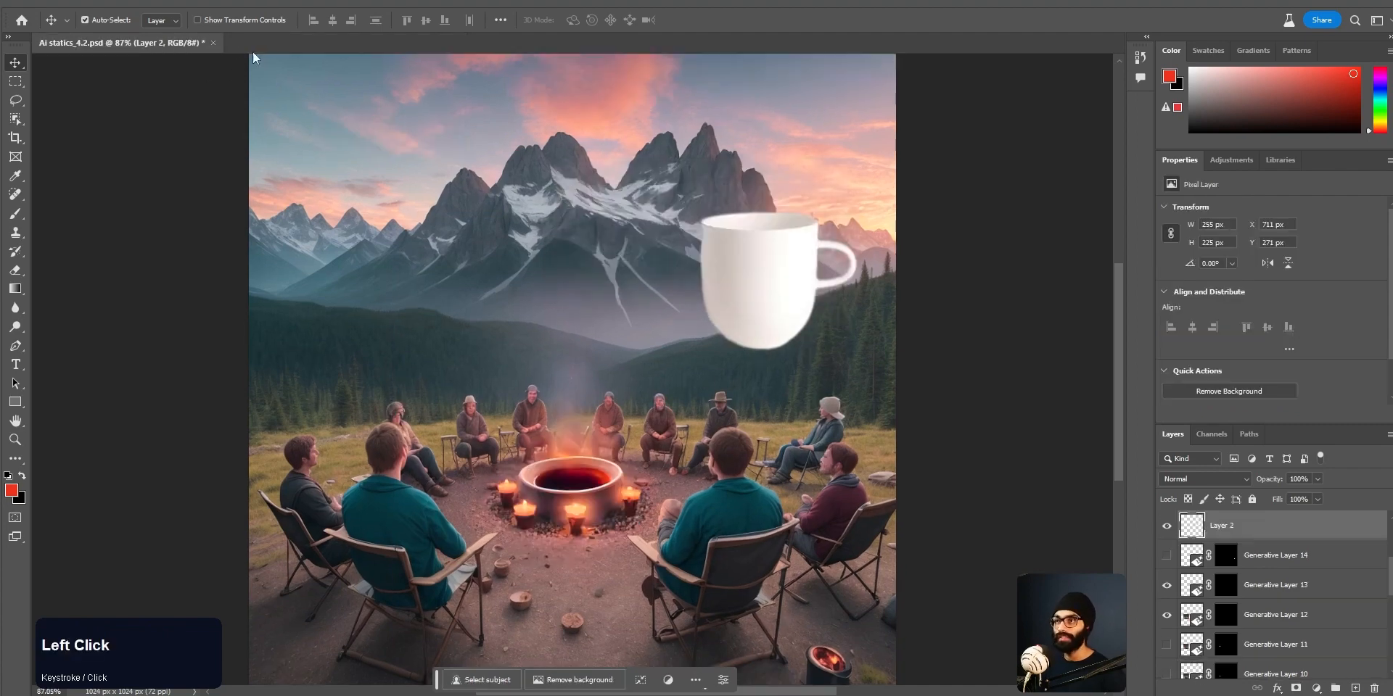
left_click(213, 43)
left_click(694, 258)
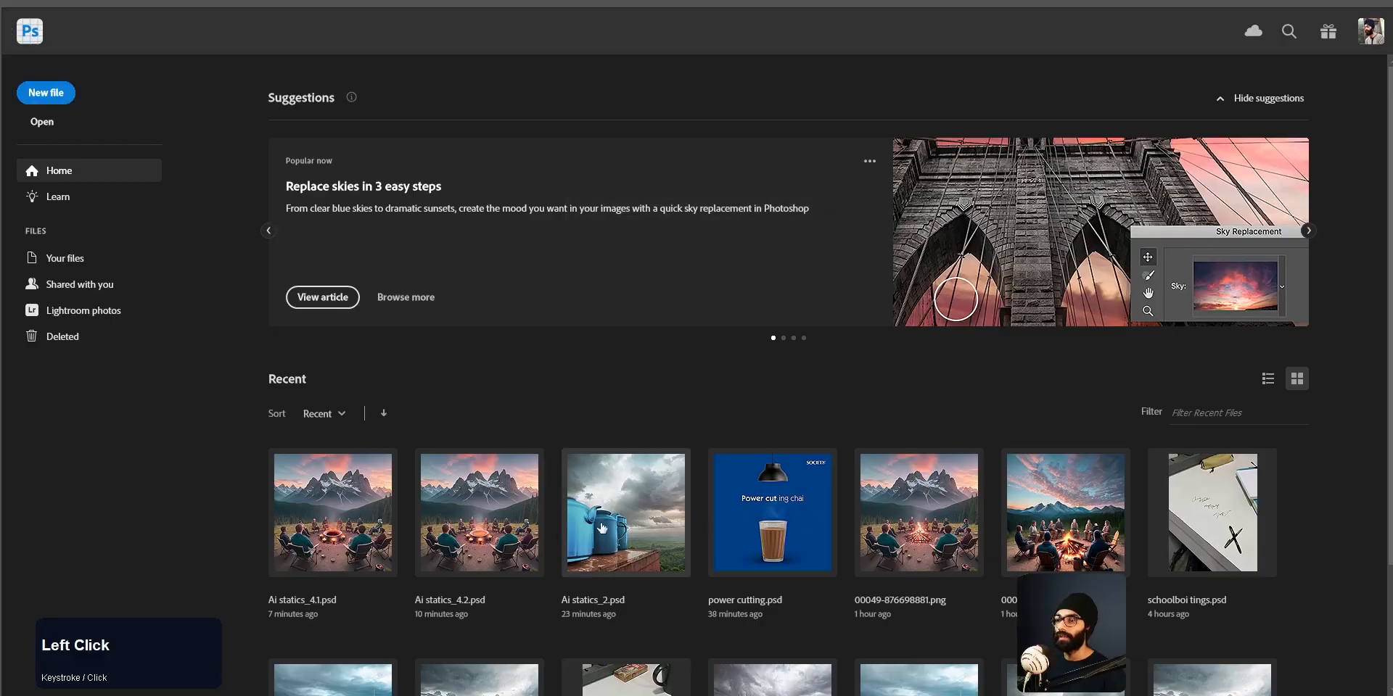
Step: Open the recent file Ai statics_2.psd and show only its Background layer
left_click(624, 529)
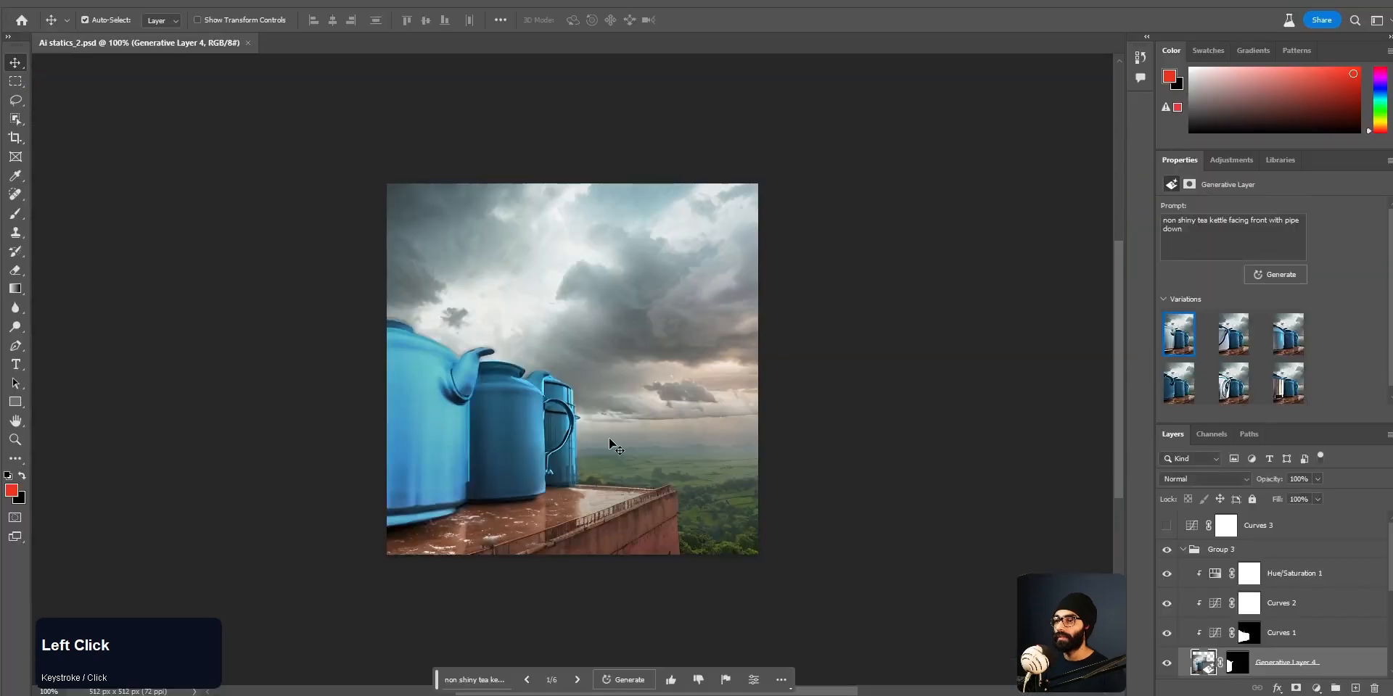
scroll(555, 470, "up", 3)
scroll(1172, 611, "down", 5)
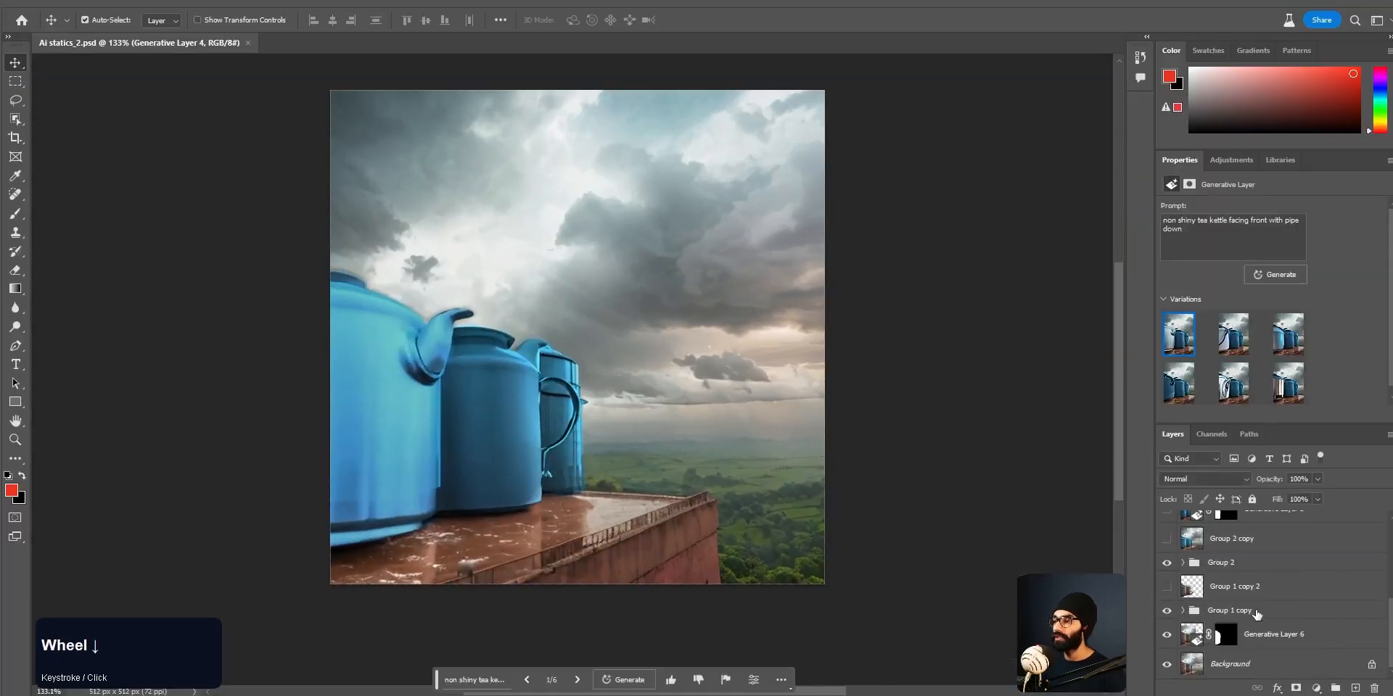
left_click(1165, 664, "alt")
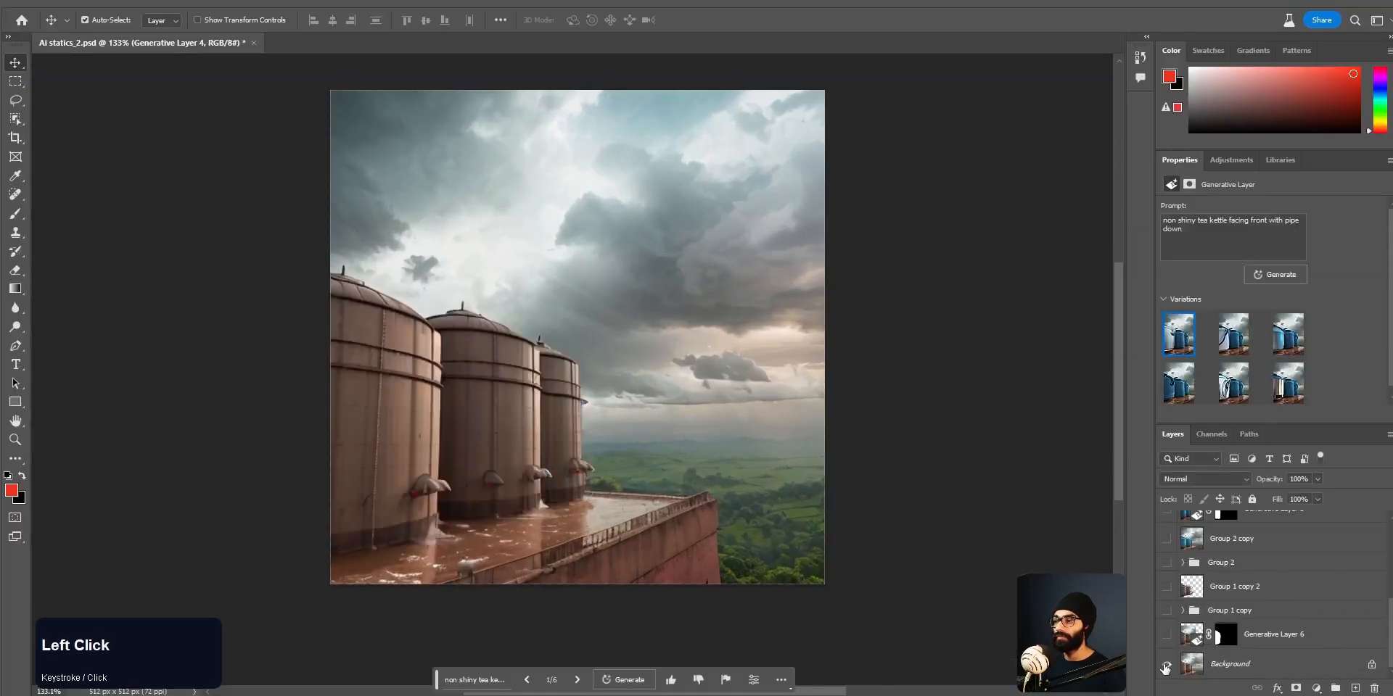
Step: Turn on Generative Layer 6, Group 1 copy and Group 2 one after another above the Background
left_click(1166, 635)
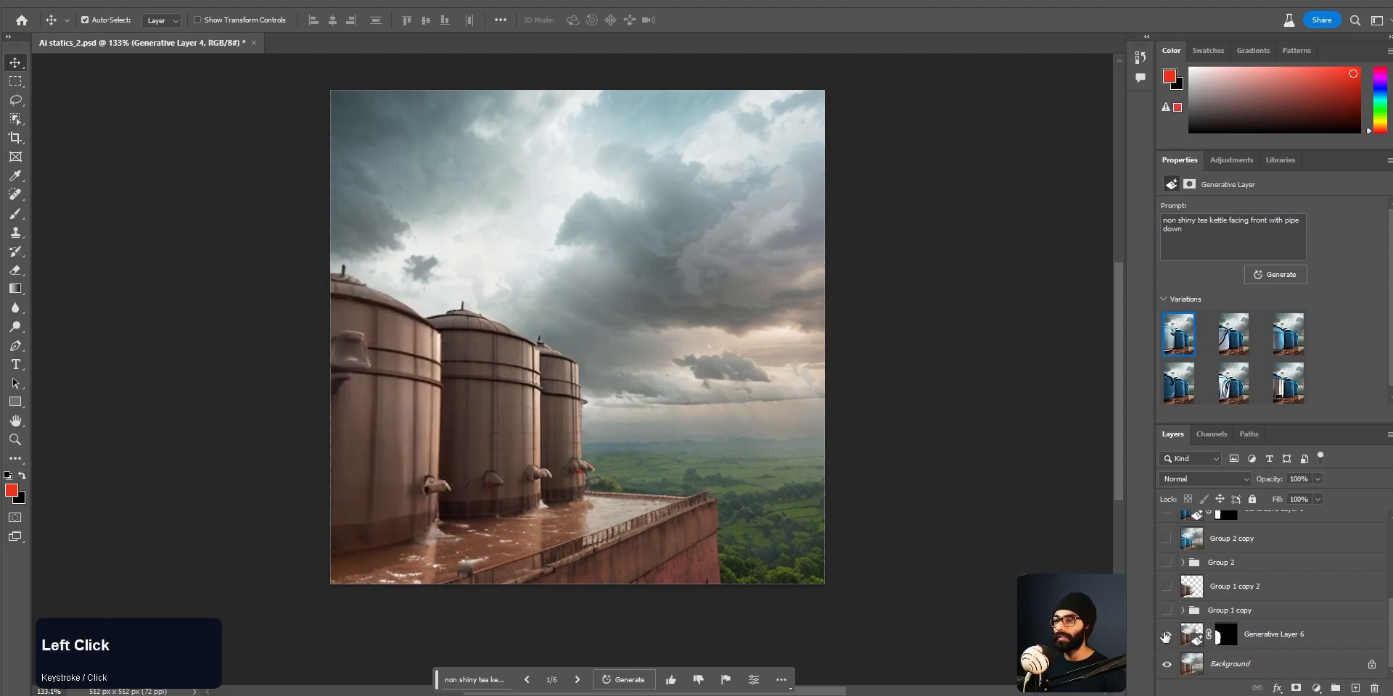
left_click(1166, 610)
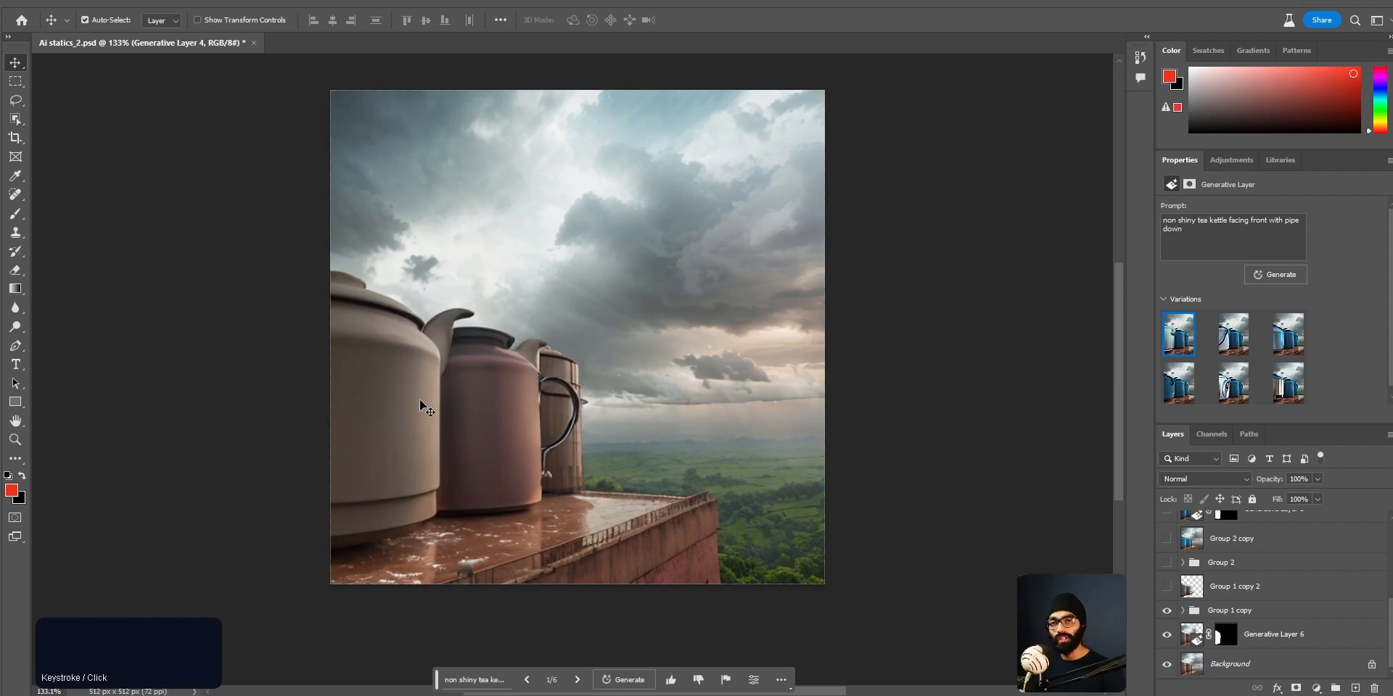
key("alt+Tab")
left_click(1100, 274)
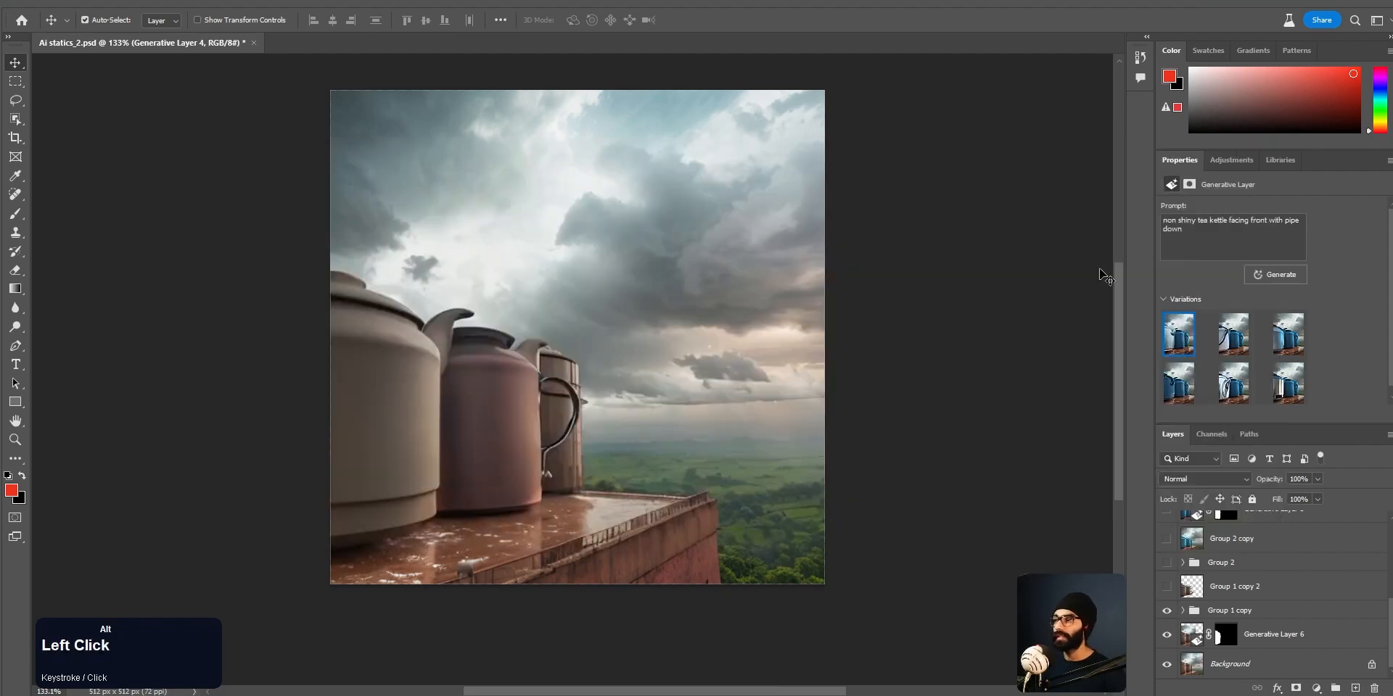
scroll(1233, 581, "up", 1)
left_click(1166, 591)
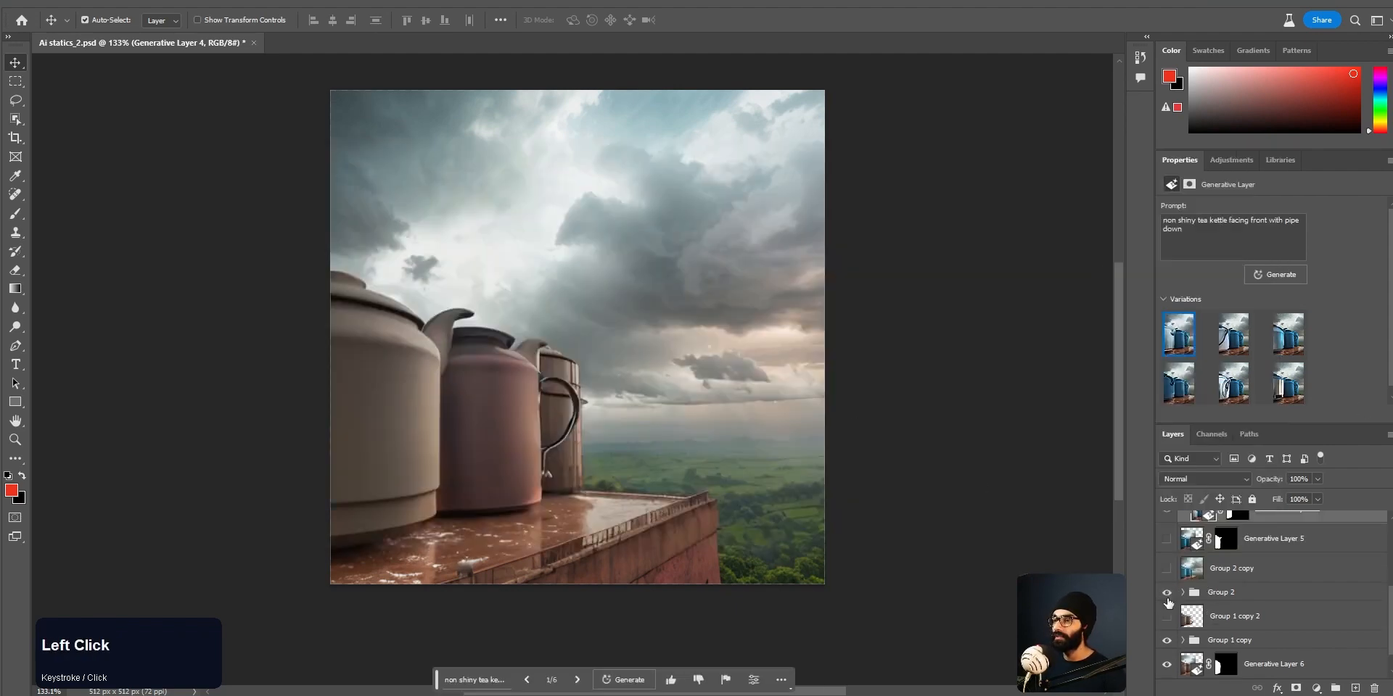
Step: Expand Group 2 and examine its adjustment layers, ending with the curve settings of Curves 1
left_click(1182, 592)
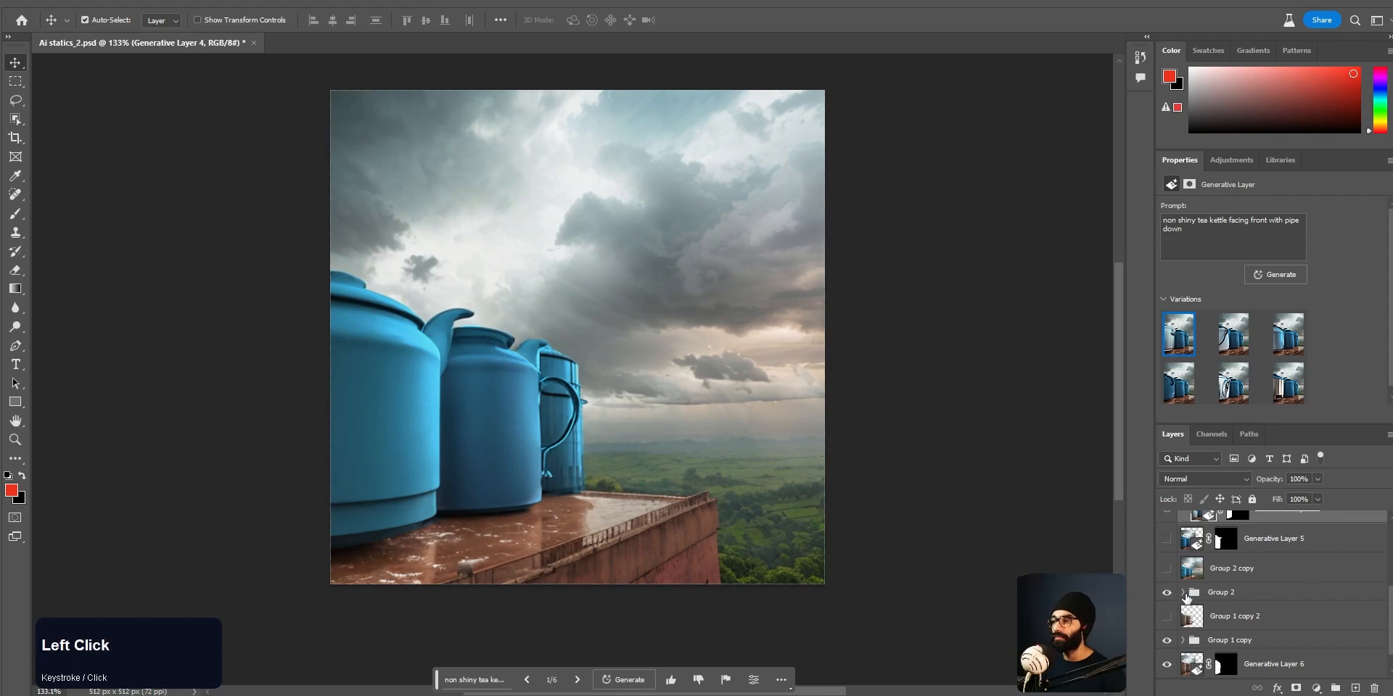
scroll(1297, 603, "down", 1)
left_click(1313, 589)
left_click(1311, 616)
left_click(1307, 647)
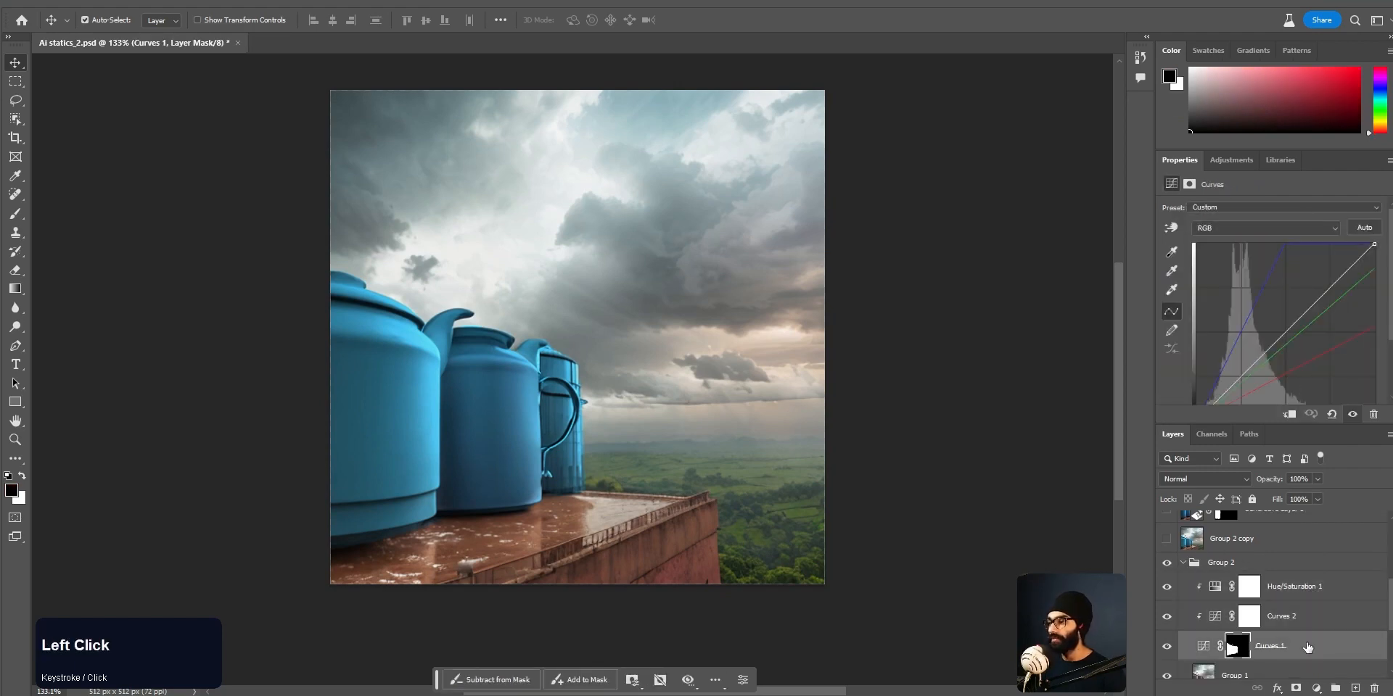
scroll(545, 410, "up", 1)
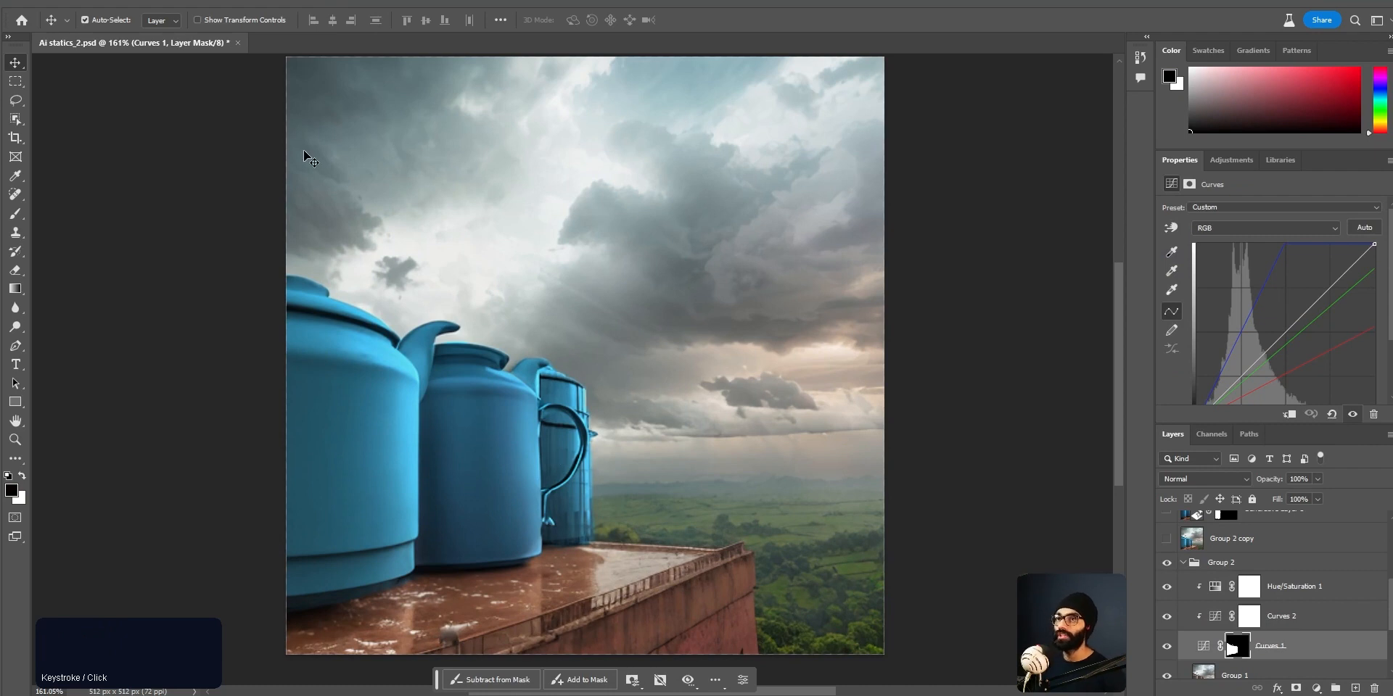
Step: Close Ai statics_2.psd without saving the changes
left_click(242, 54)
left_click(238, 43)
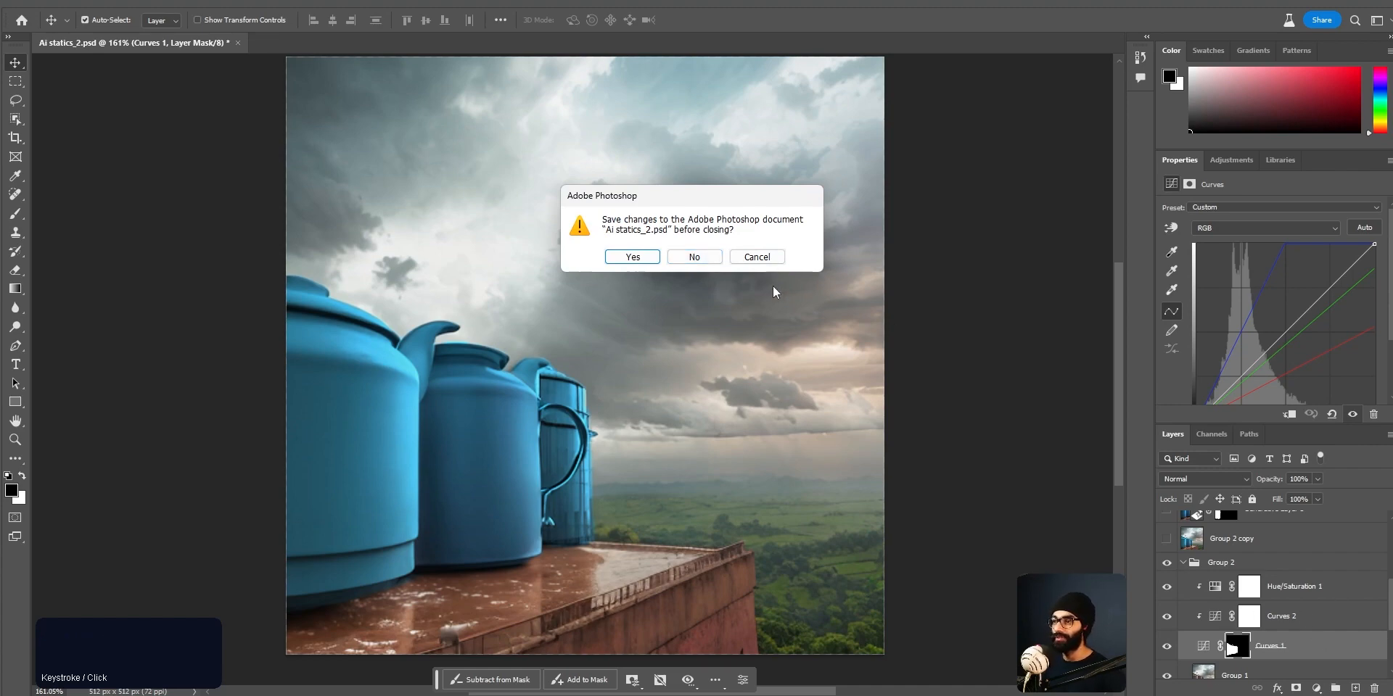
left_click(709, 256)
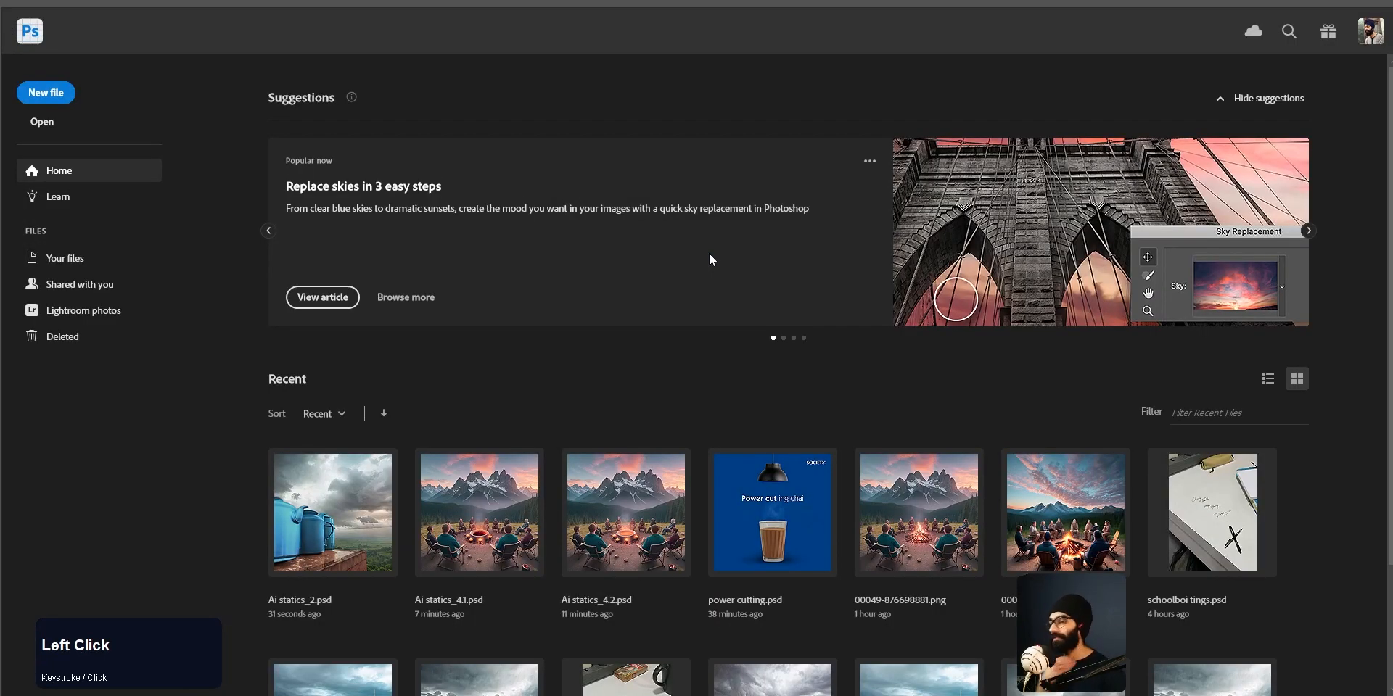
Step: Switch to File Explorer and open the stable-diffusion-webui folder inside a1111
key("alt+Tab")
key("Escape")
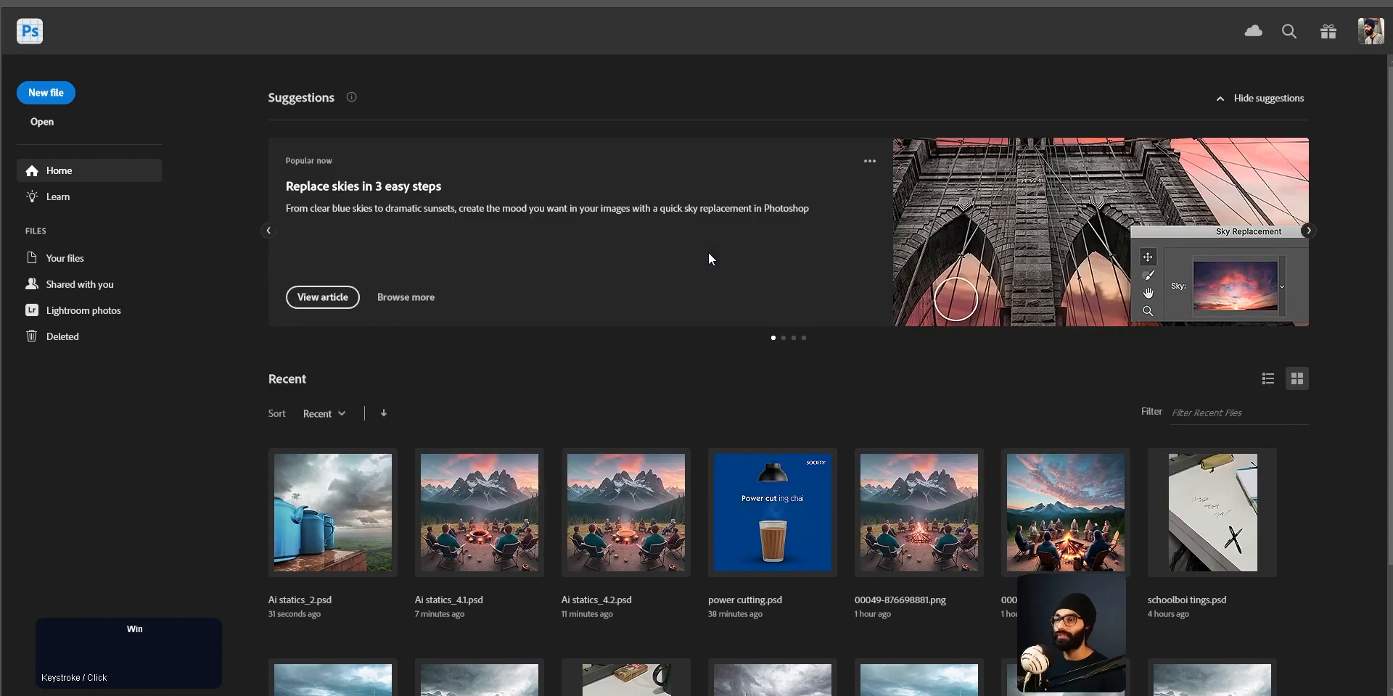
key("super+e")
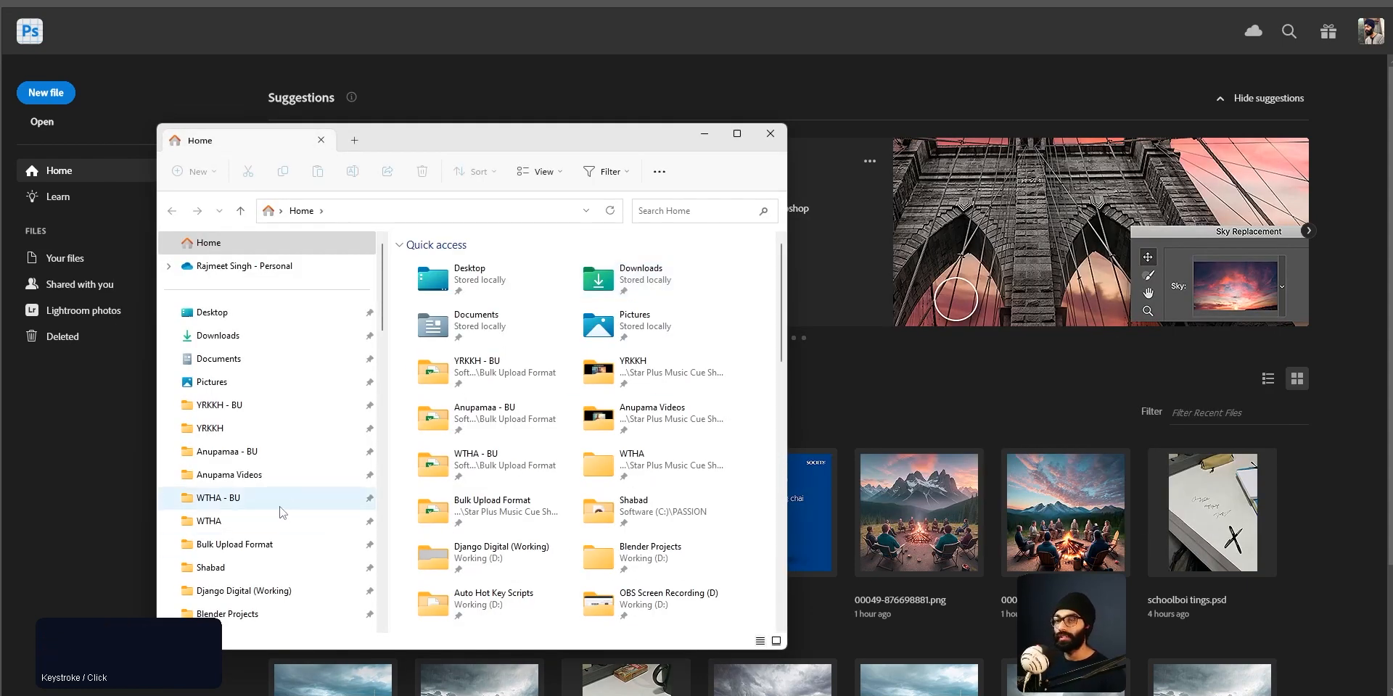
scroll(261, 464, "down", 10)
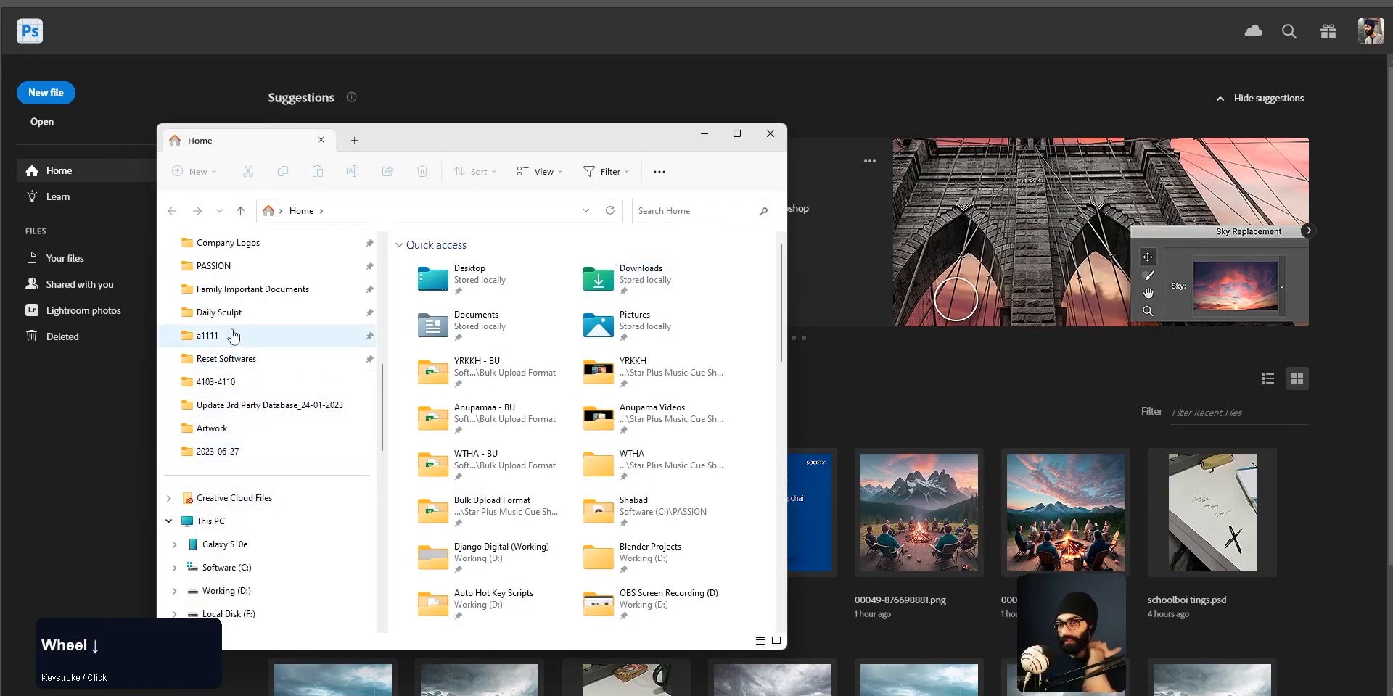
left_click(261, 335)
left_click(483, 270)
double_click(482, 270)
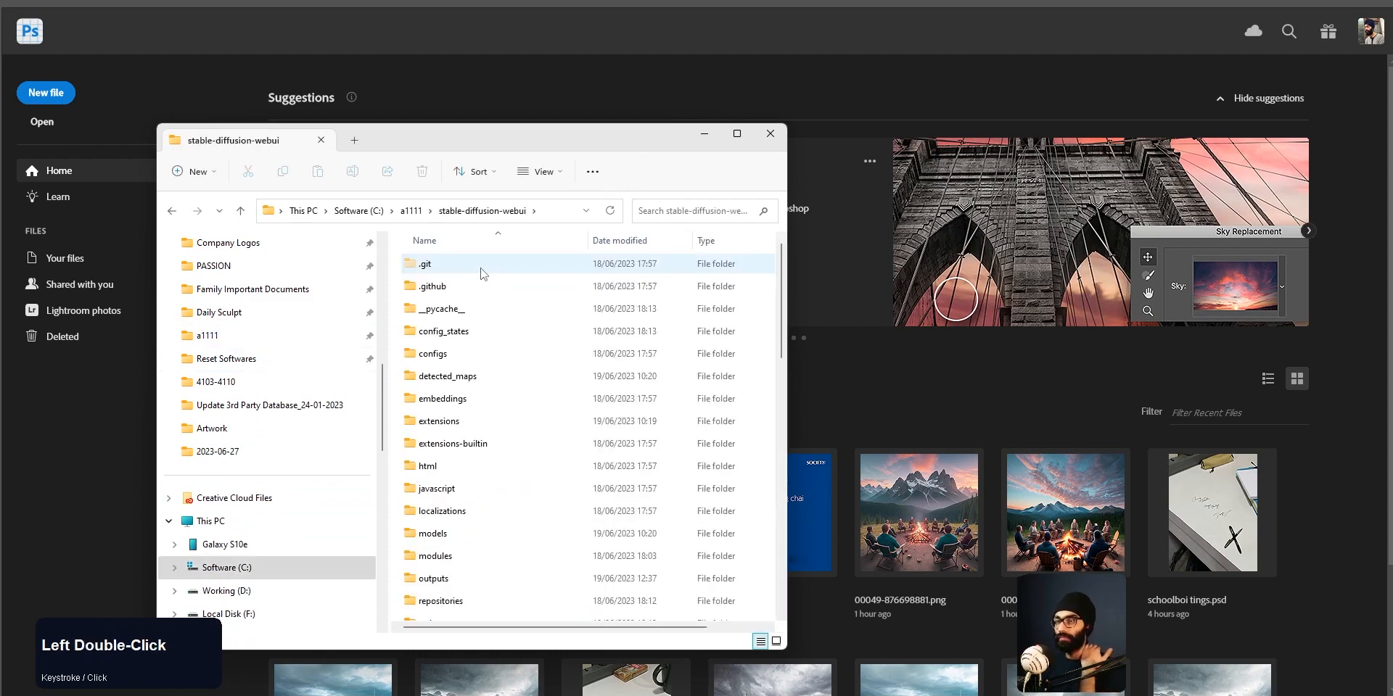
Step: Launch the Stable Diffusion web UI from its webui-user file and move the Explorer window out of the way
scroll(465, 435, "down", 8)
double_click(459, 590)
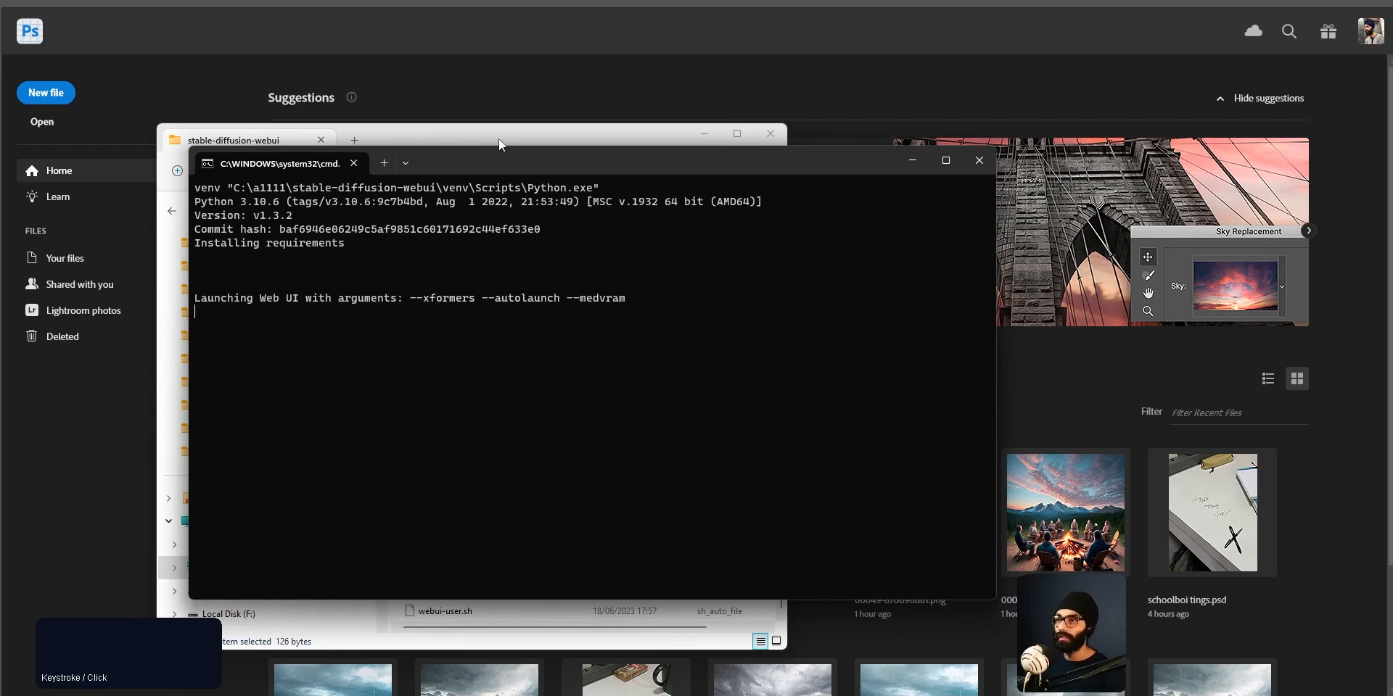
left_click_drag(498, 138, 1392, 102)
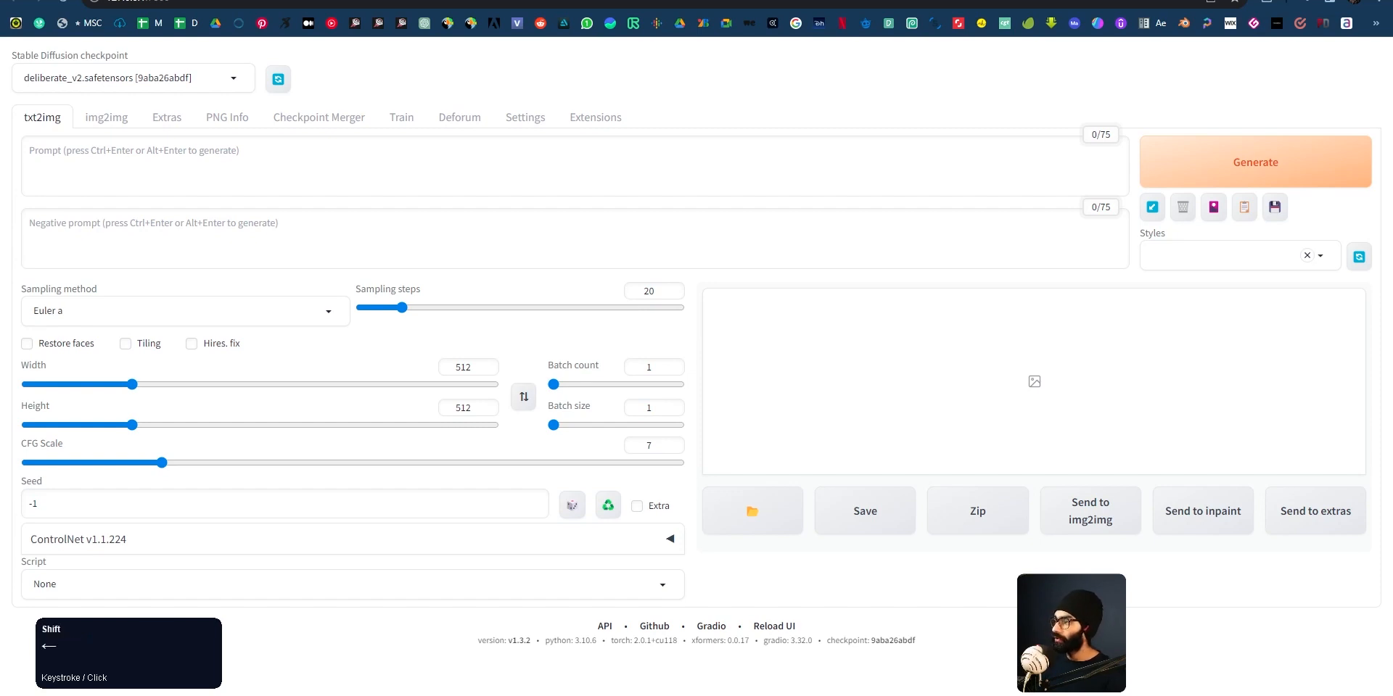
Step: Enter the txt2img prompt "A group of people sitting a circle with a campfire in the centre and mountains in the background"
left_click(286, 163)
type("A group of people sitting a circle with a campfire in the centre and mountains in the background")
key("alt+Tab")
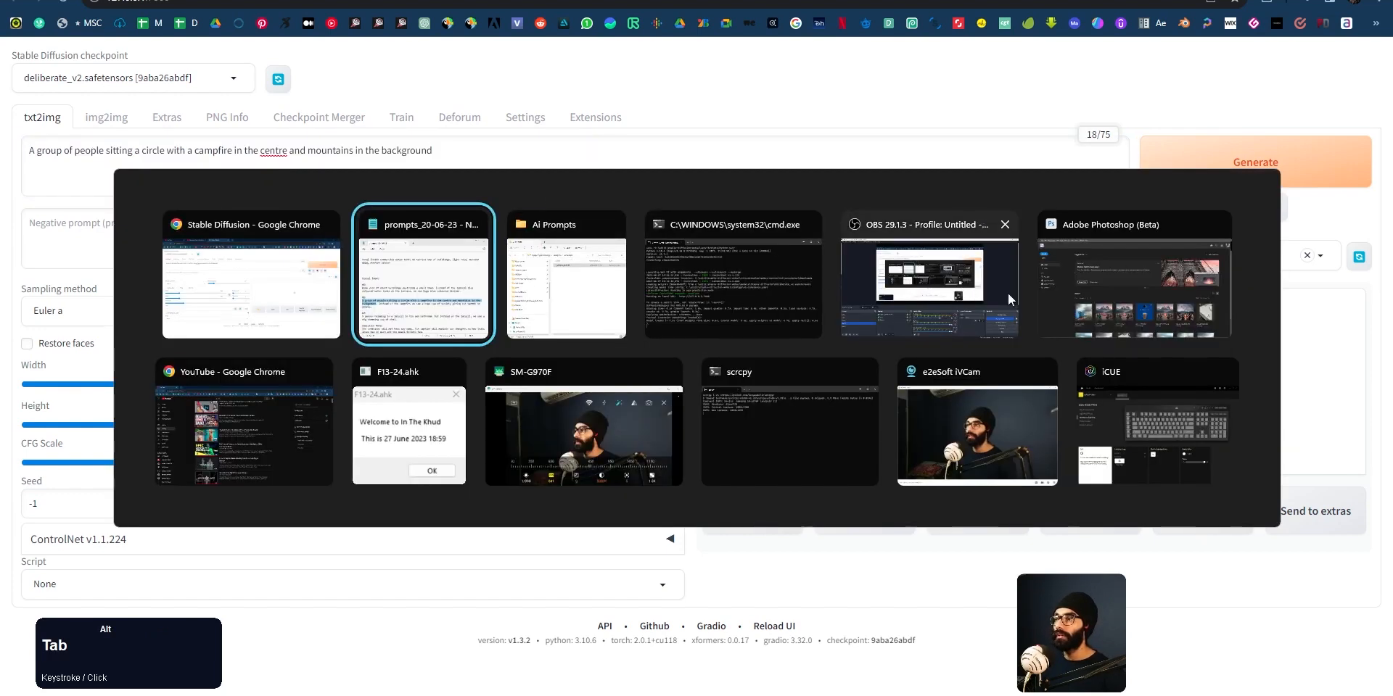
left_click(917, 267)
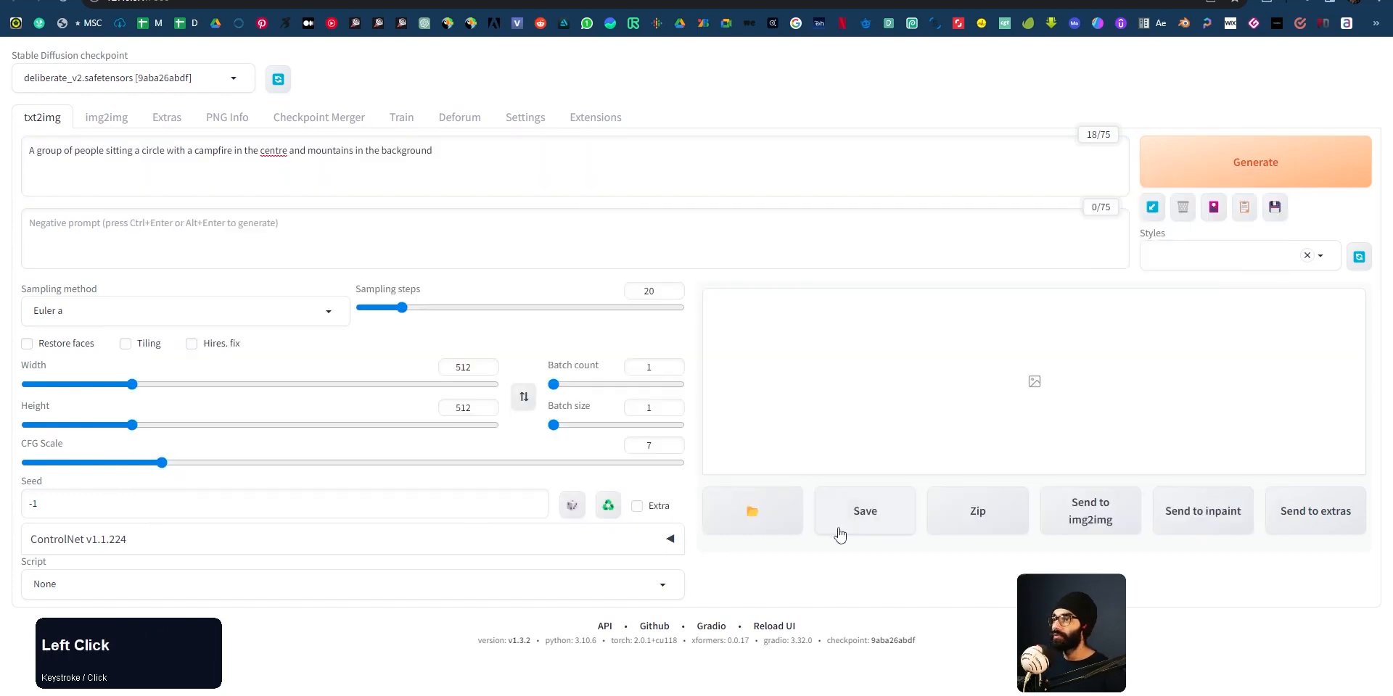
key("F14")
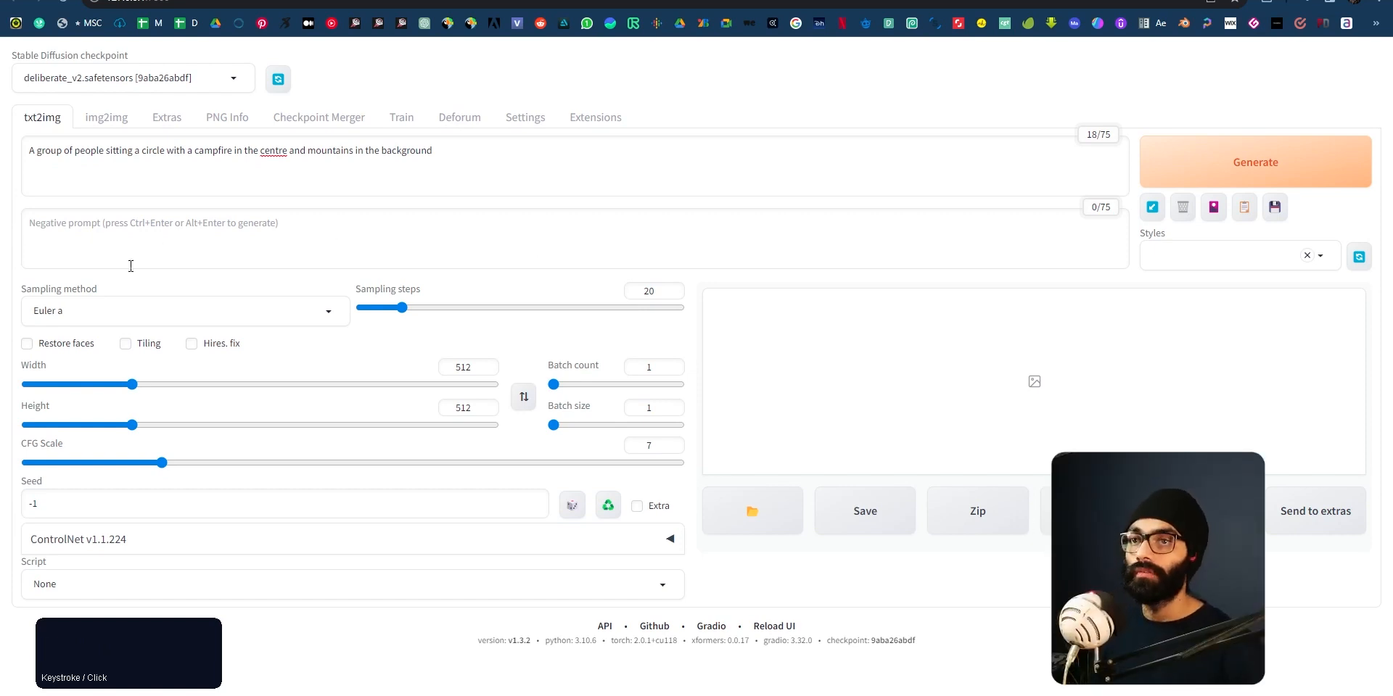
Step: Look through the available sampling methods and set the sampling method to Euler
left_click(81, 314)
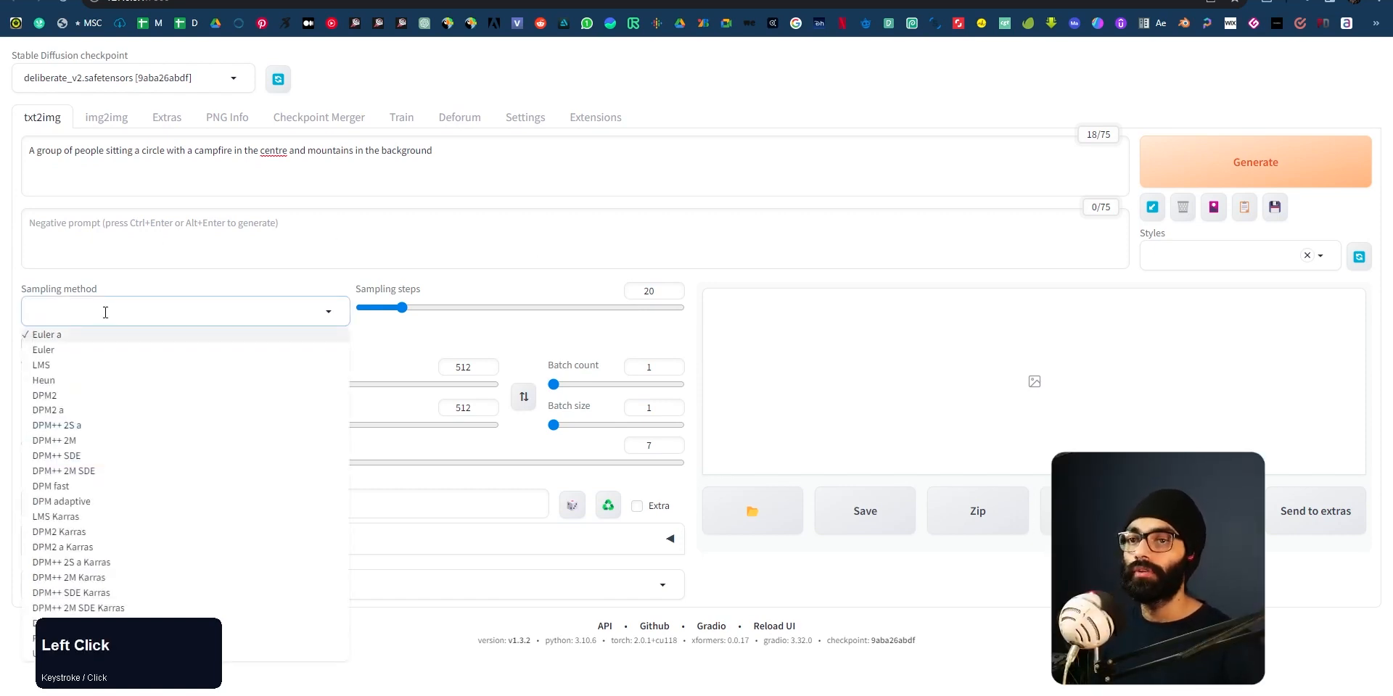
left_click(133, 333)
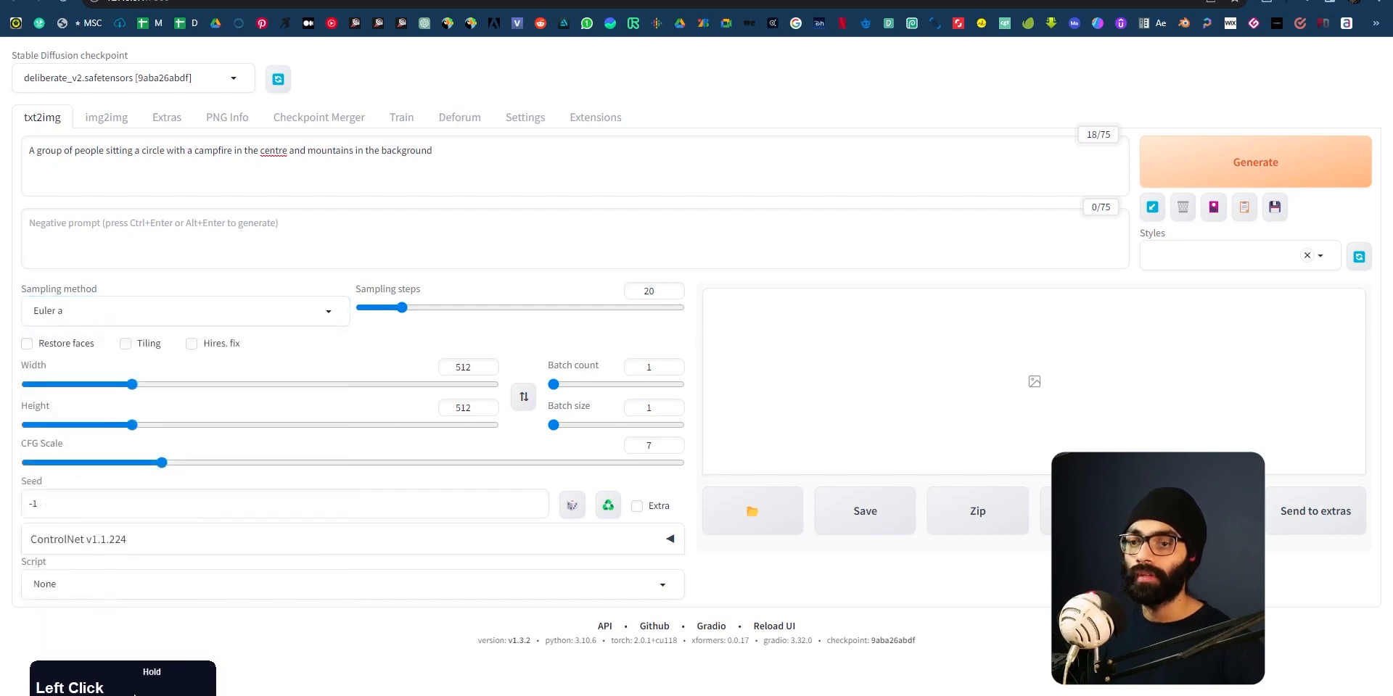
left_click(132, 334)
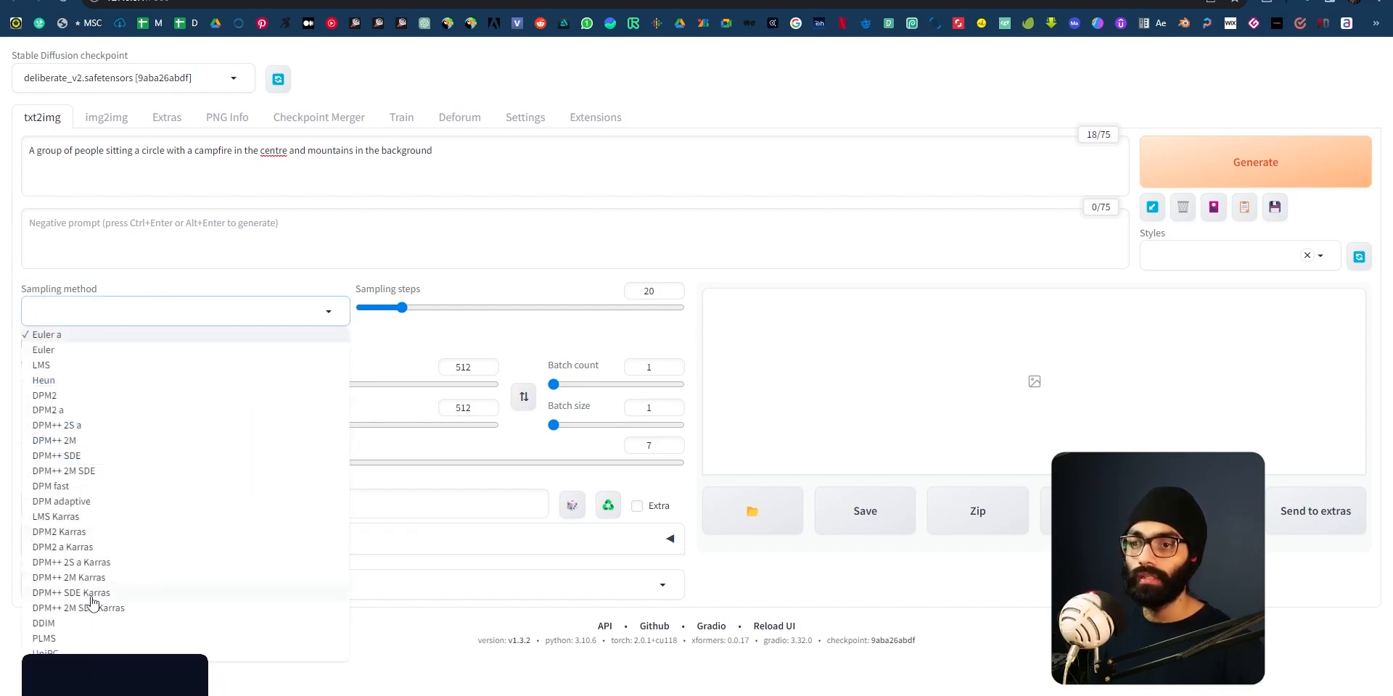
left_click(128, 594)
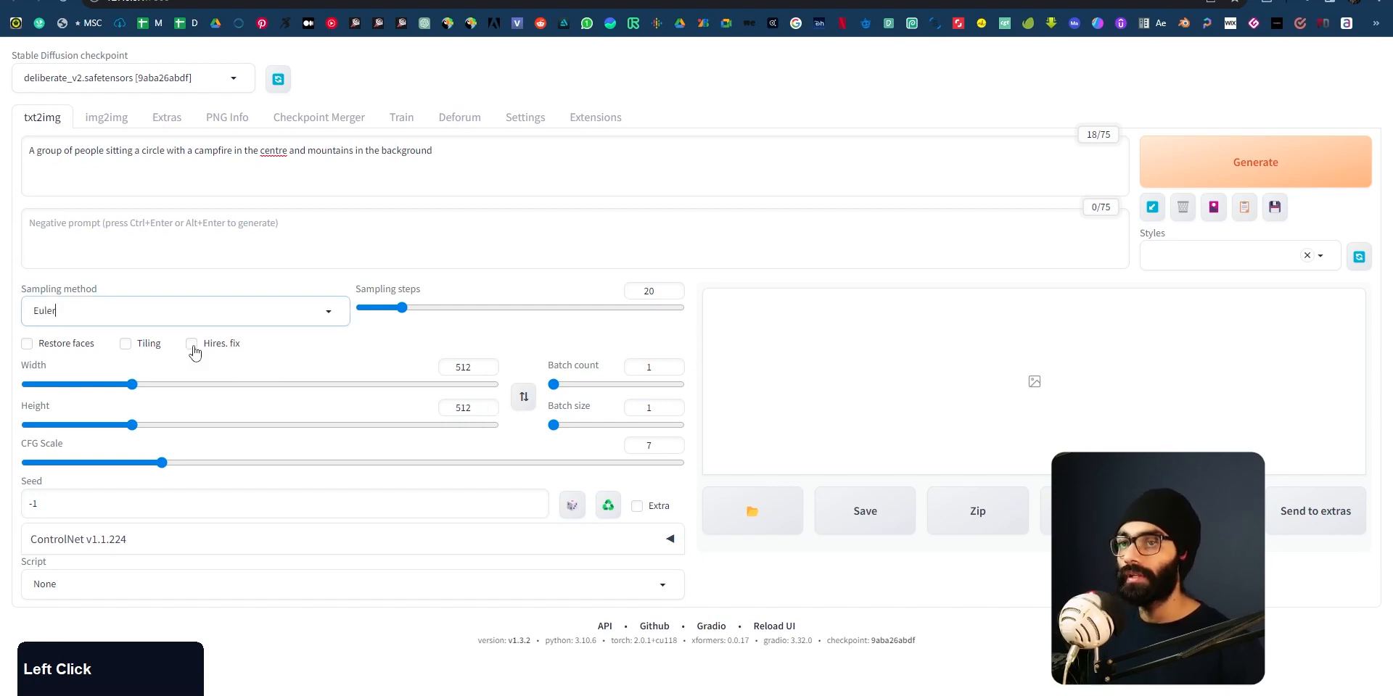
Step: Enable Hires. fix and highlight its 1024x1024 target resolution
left_click(192, 343)
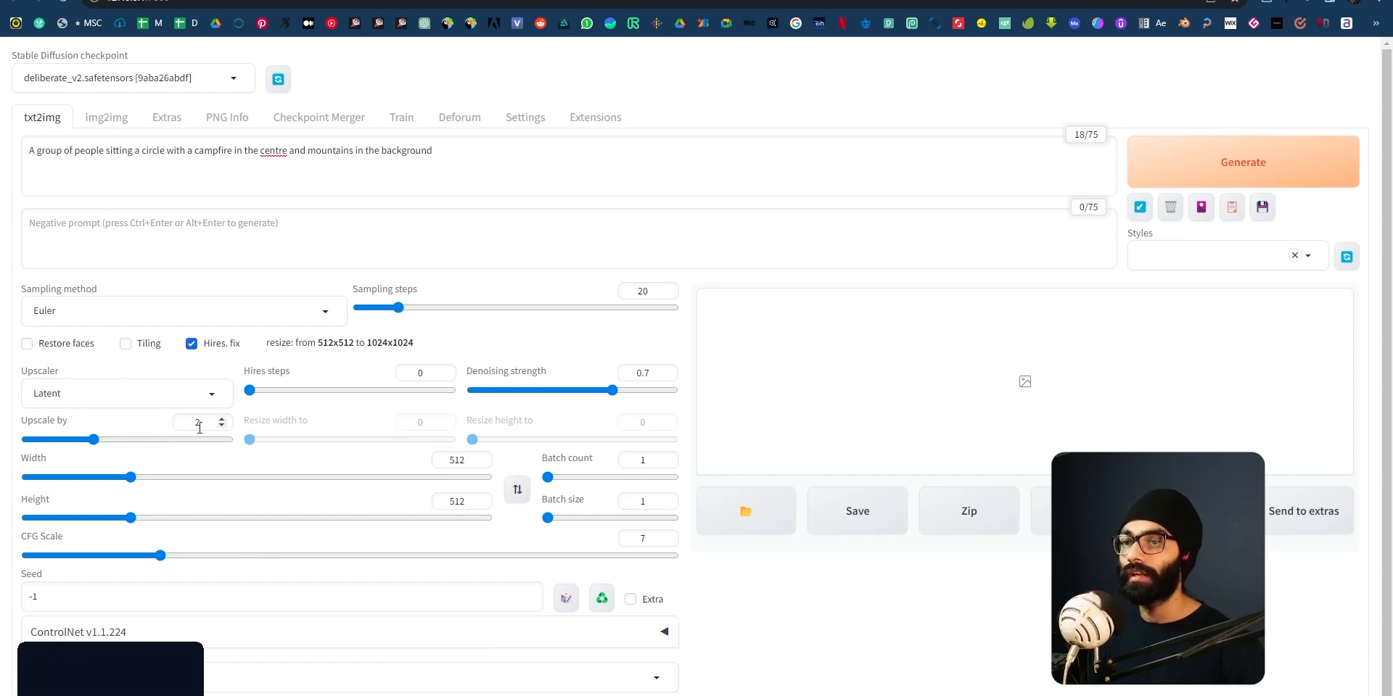
double_click(369, 344)
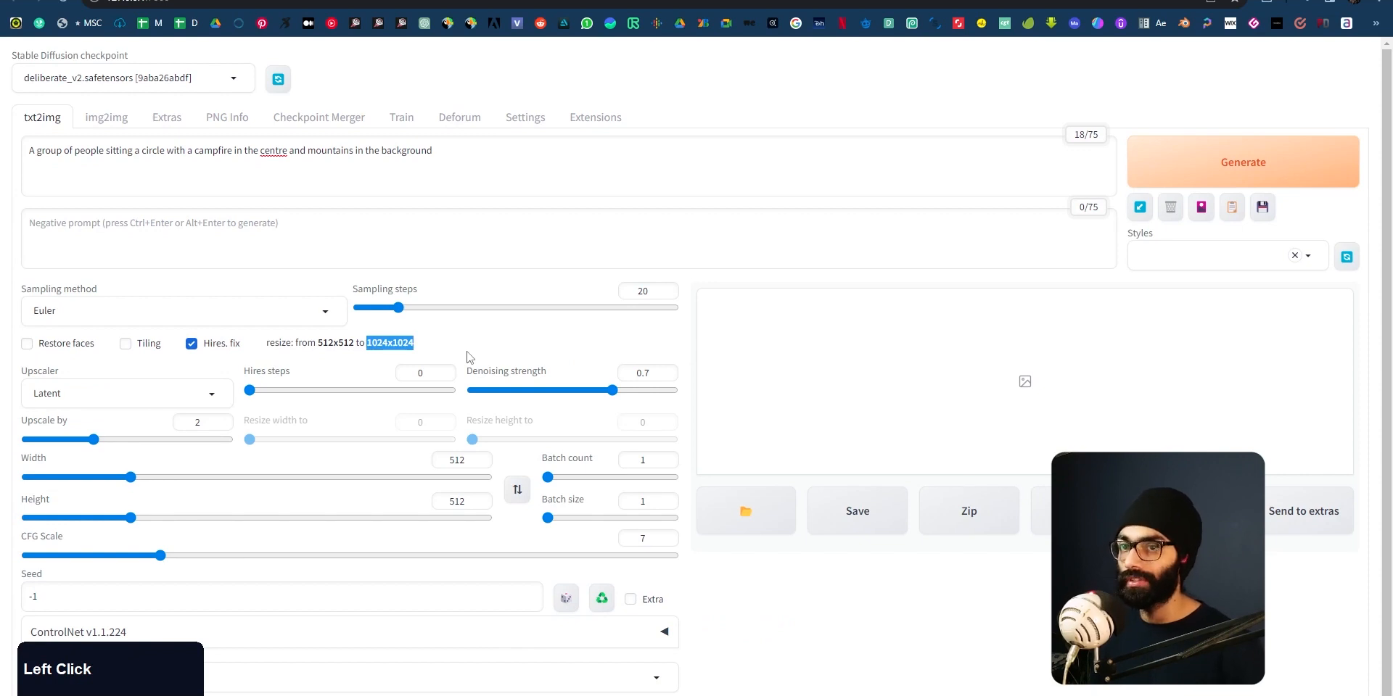
Step: Generate the campfire image with the sampling method set to DPM++ SDE Karras and Restore faces enabled
left_click(214, 314)
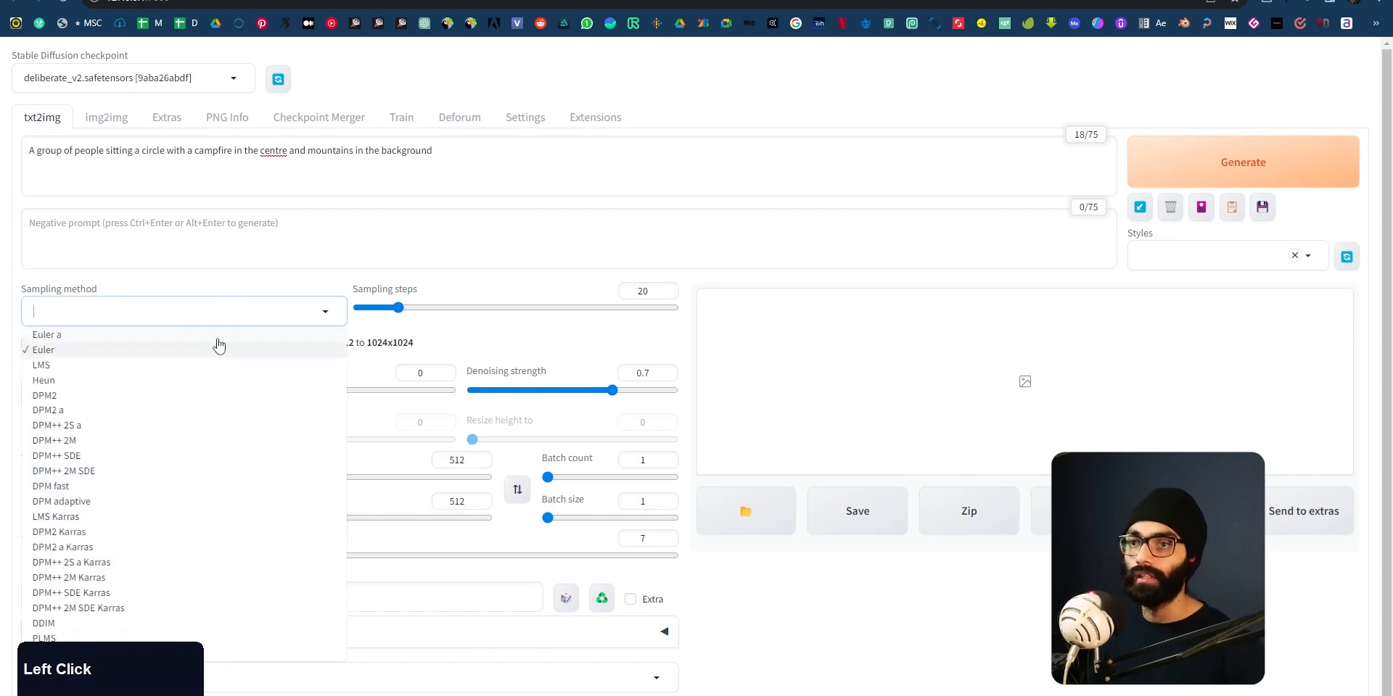
left_click(120, 593)
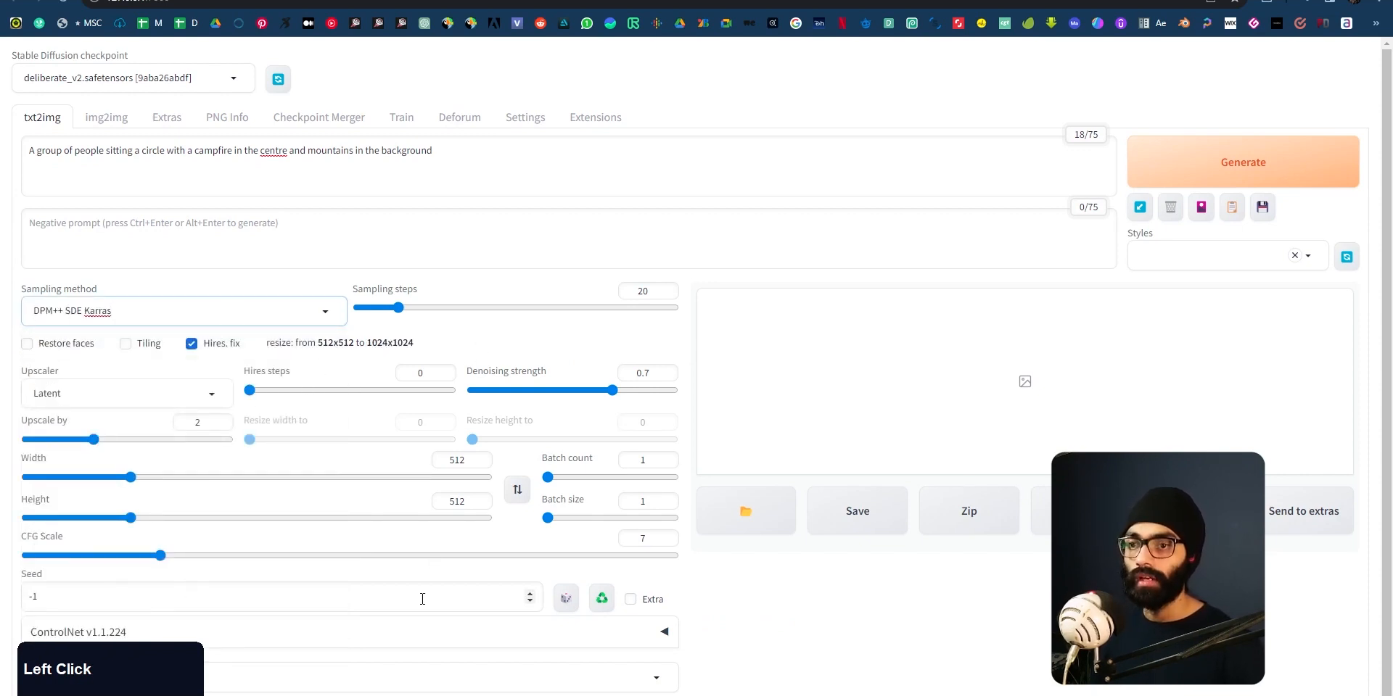
left_click(26, 347)
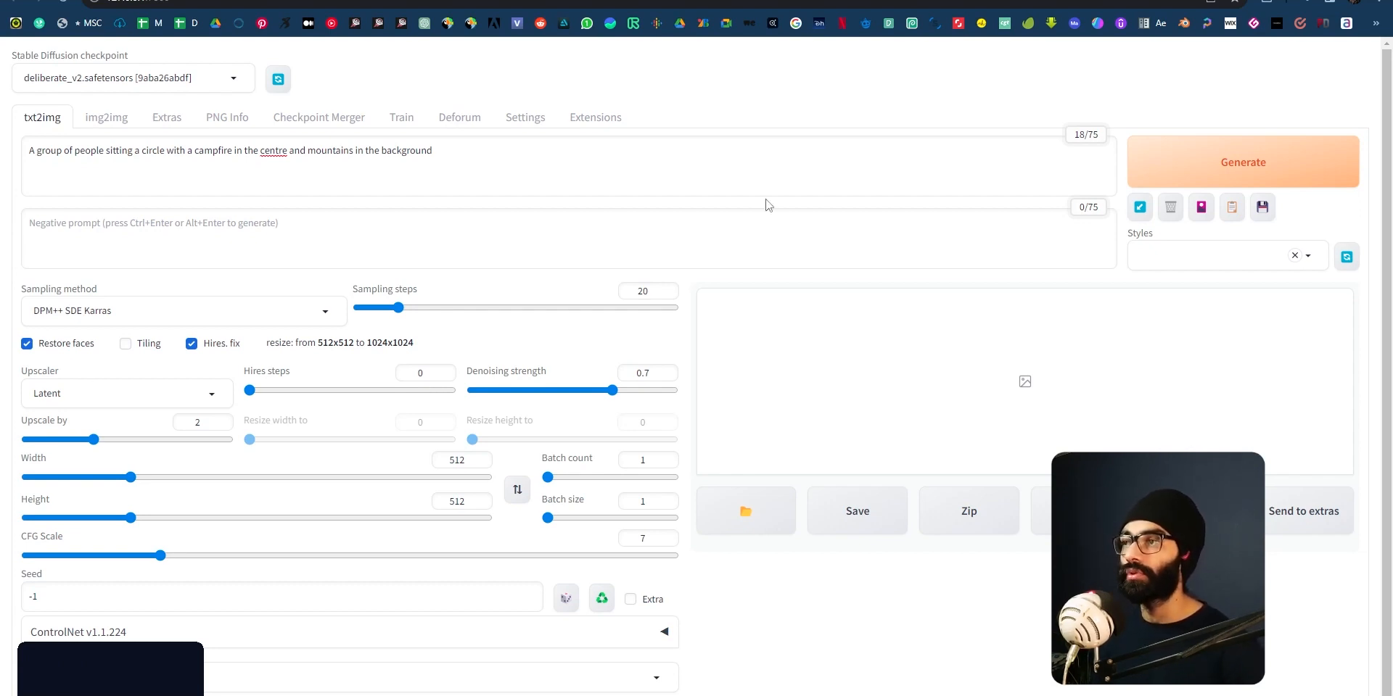
left_click(1218, 154)
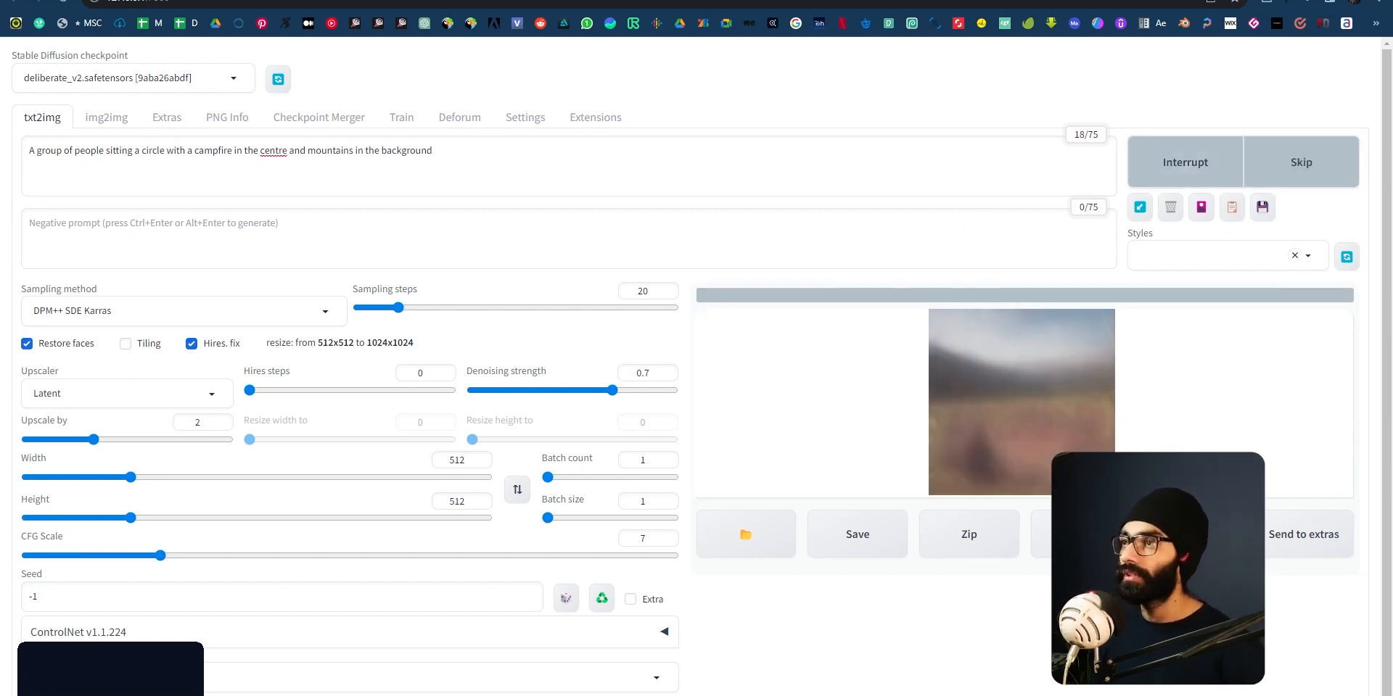
key("F15")
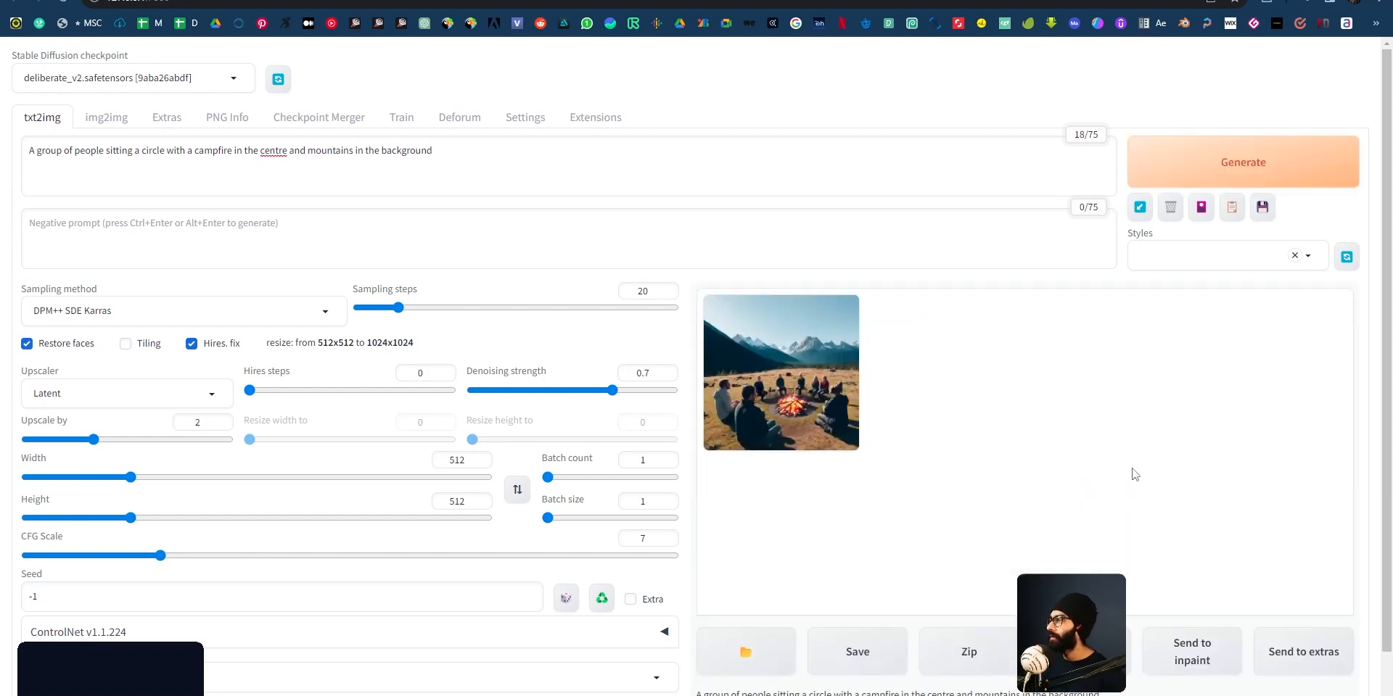
Step: Inspect the generated campfire image enlarged, close the enlarged view and reset the page zoom to 100%
left_click(768, 333)
left_click(983, 470)
scroll(447, 520, "up", 1)
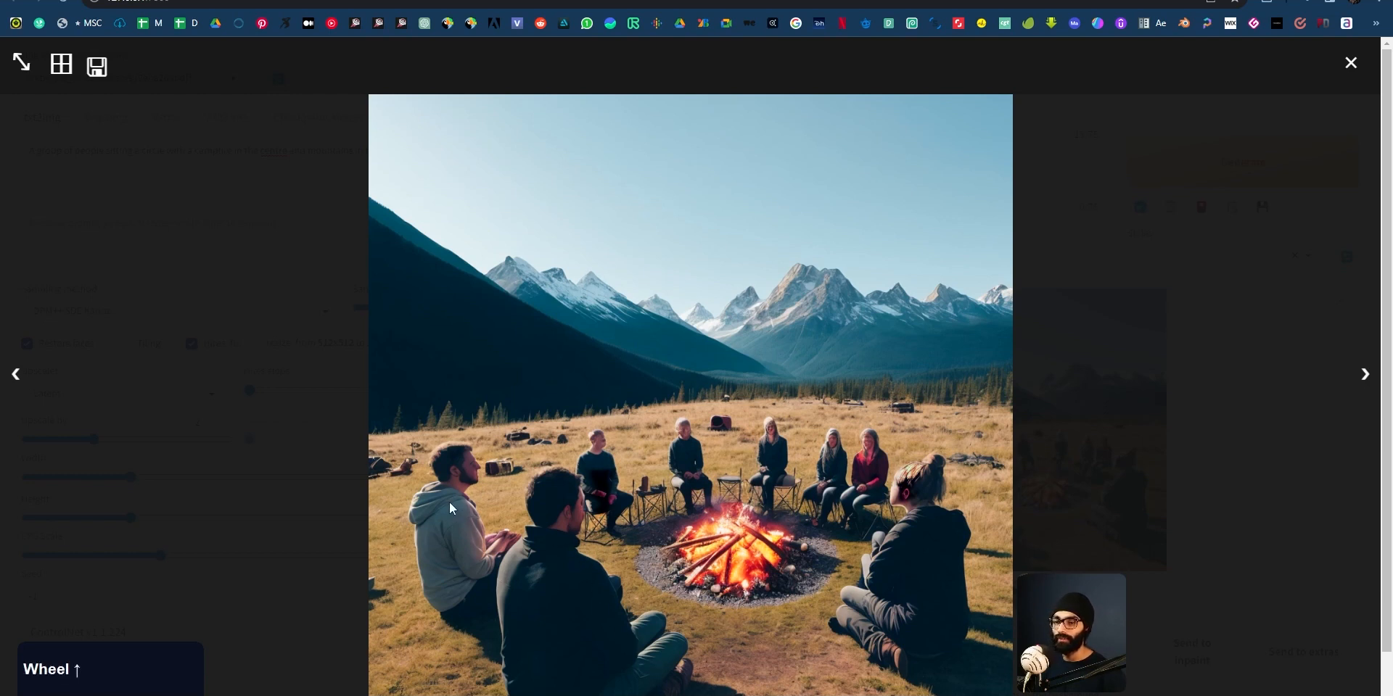
scroll(450, 505, "up", 2, "ctrl")
scroll(448, 510, "down", 6, "ctrl")
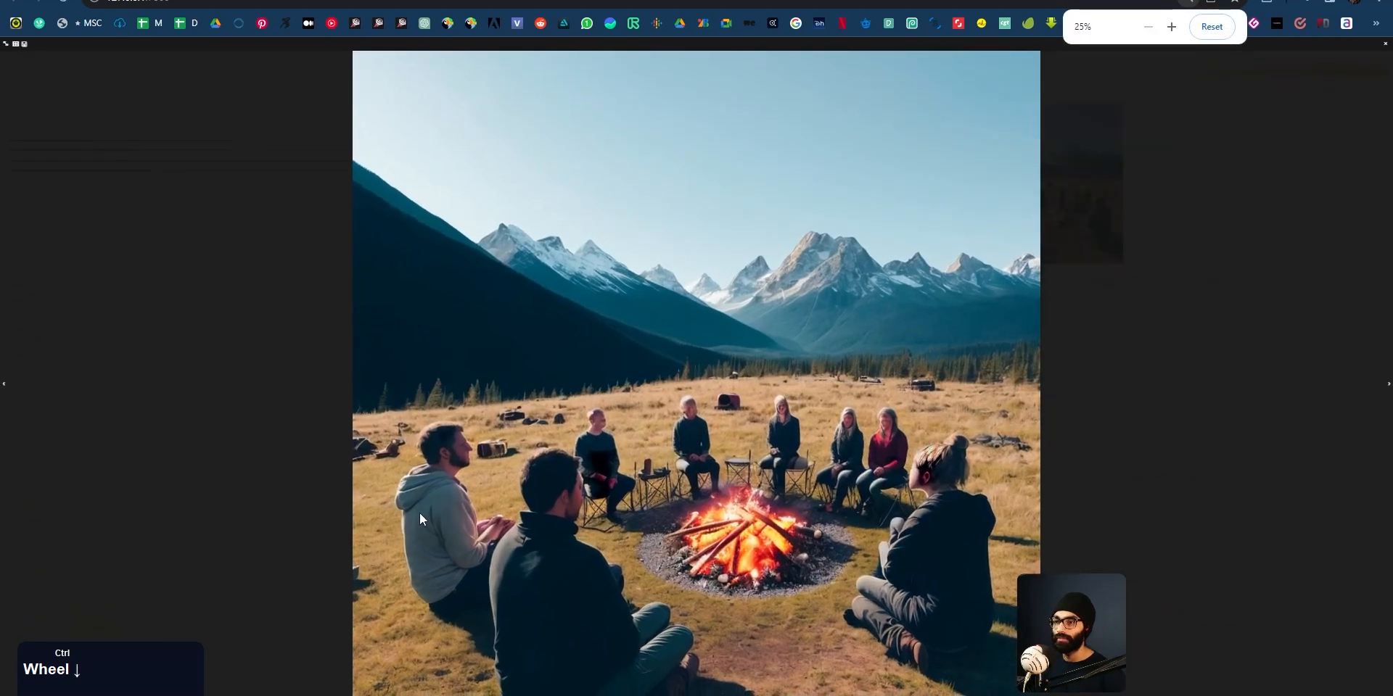
left_click(1103, 302)
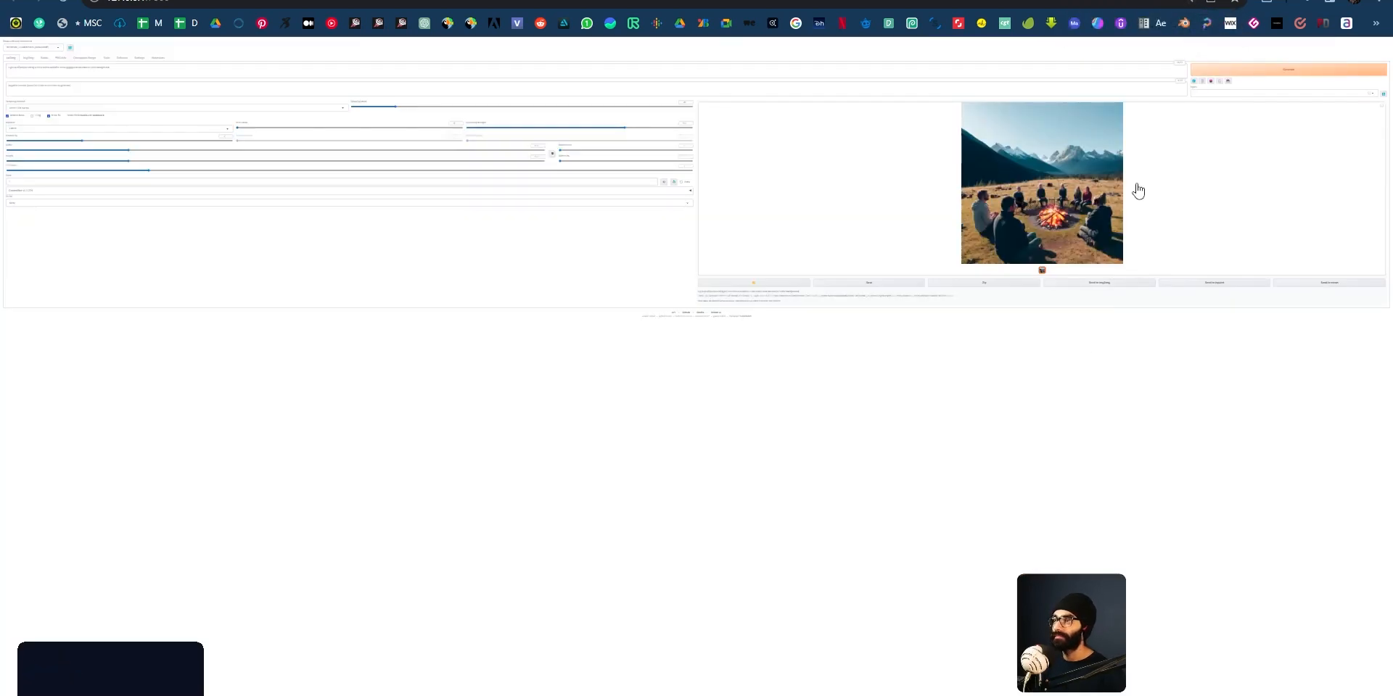
scroll(1137, 190, "up", 2, "ctrl")
left_click(1211, 26)
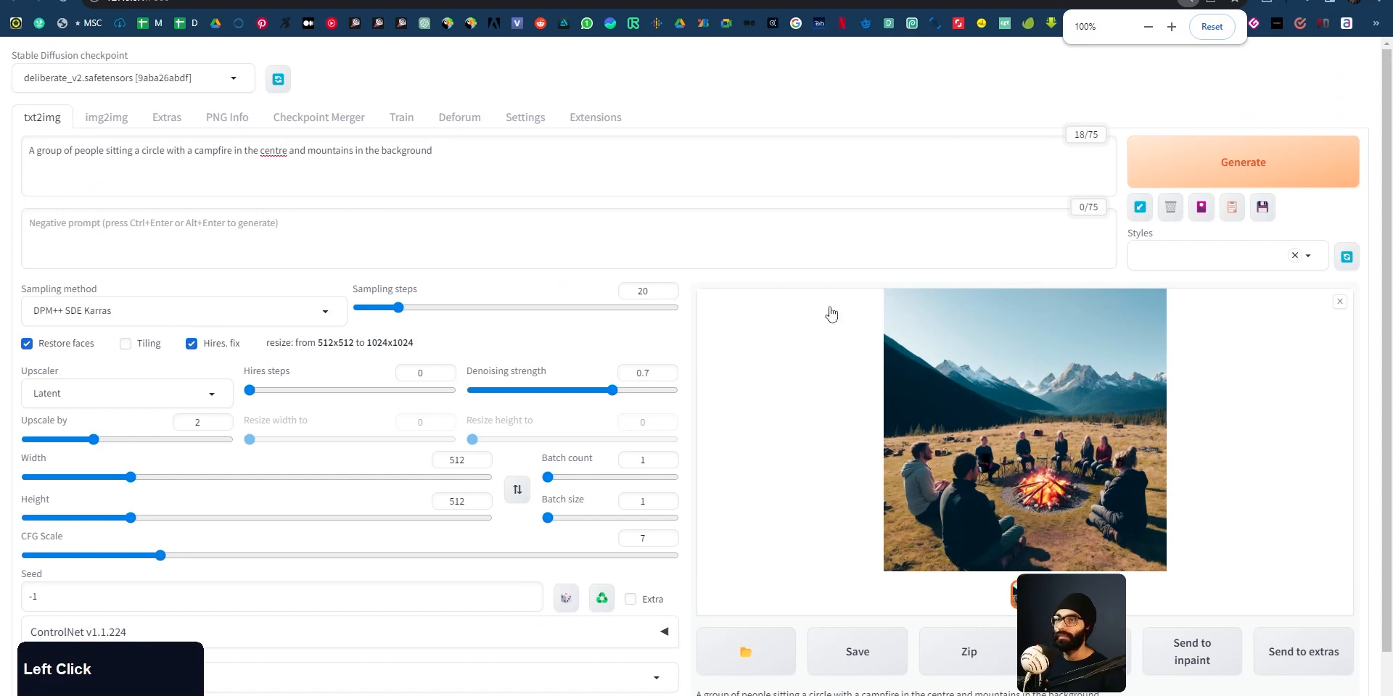
Step: Add the Professional Scenic Photographs style to the prompt and generate the image again
left_click(1236, 261)
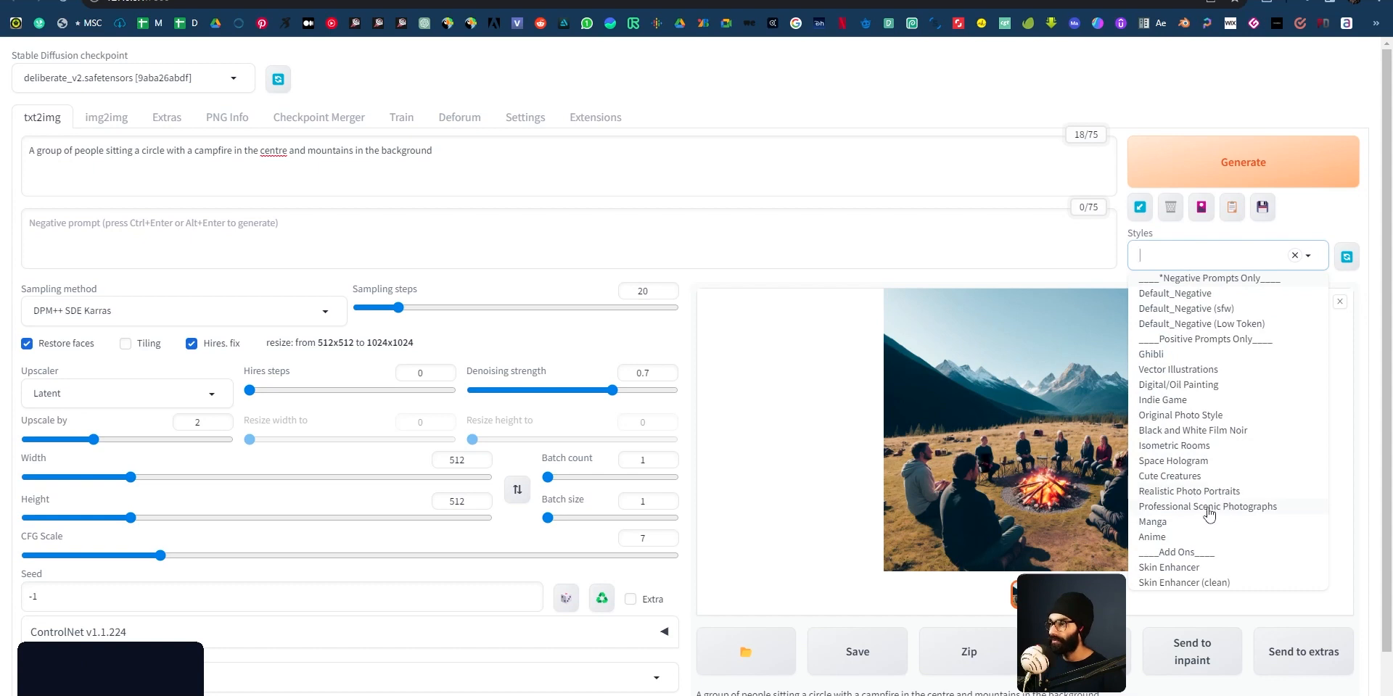
left_click(1238, 509)
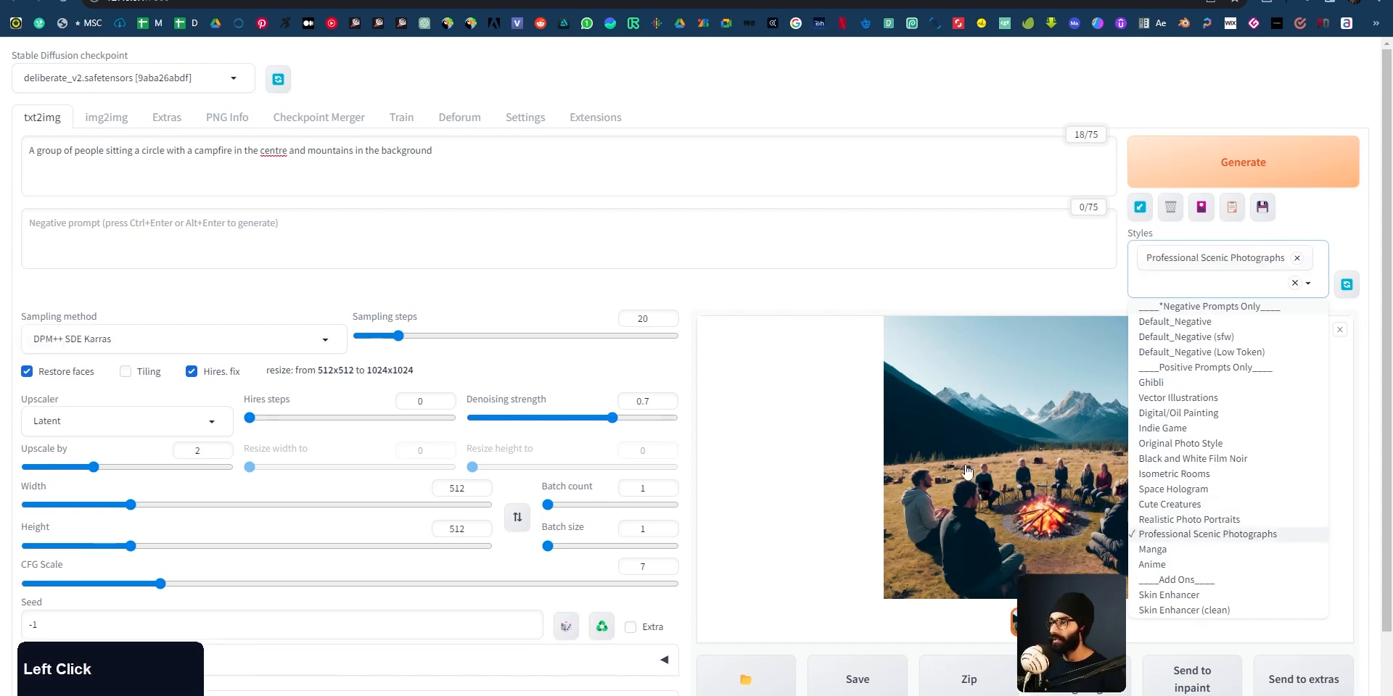
left_click(597, 172)
left_click(1151, 156)
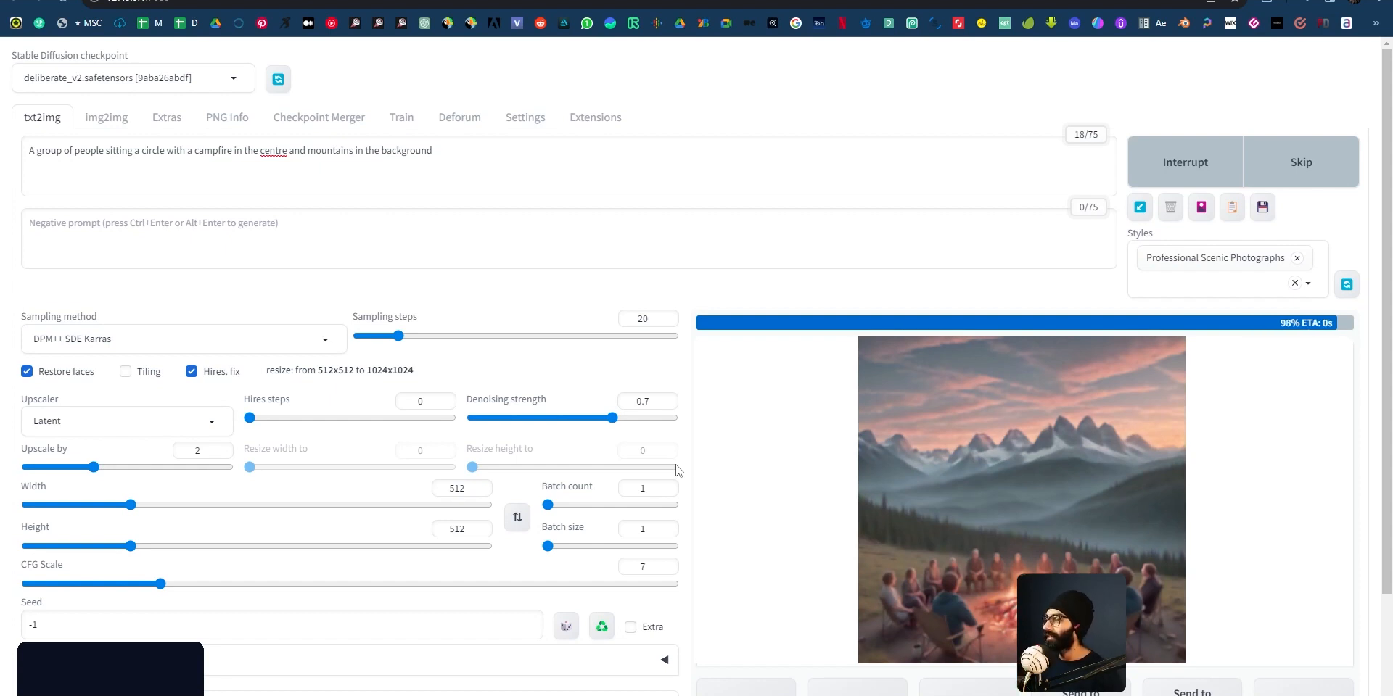
Step: View the styled campfire image enlarged, examine its details and close the enlarged view
left_click(1043, 515)
left_click(747, 589)
left_click(892, 544)
scroll(615, 599, "up", 1)
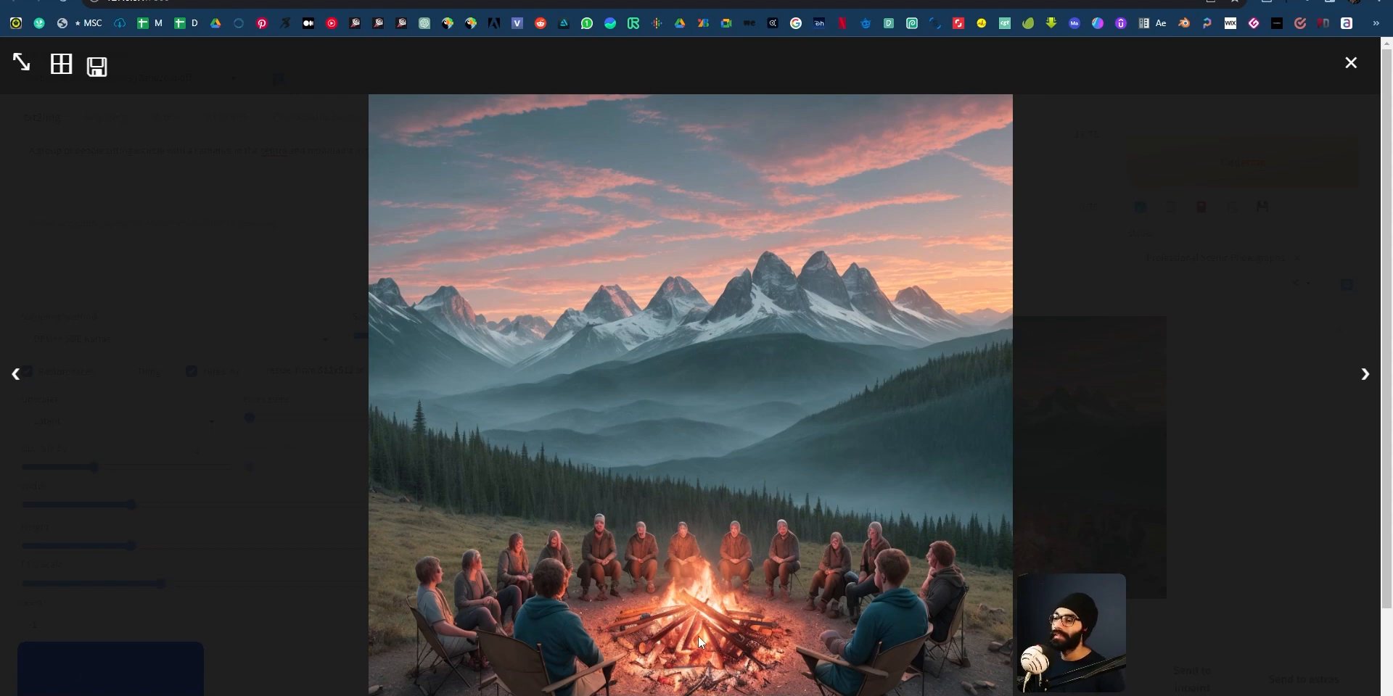
left_click(1351, 64)
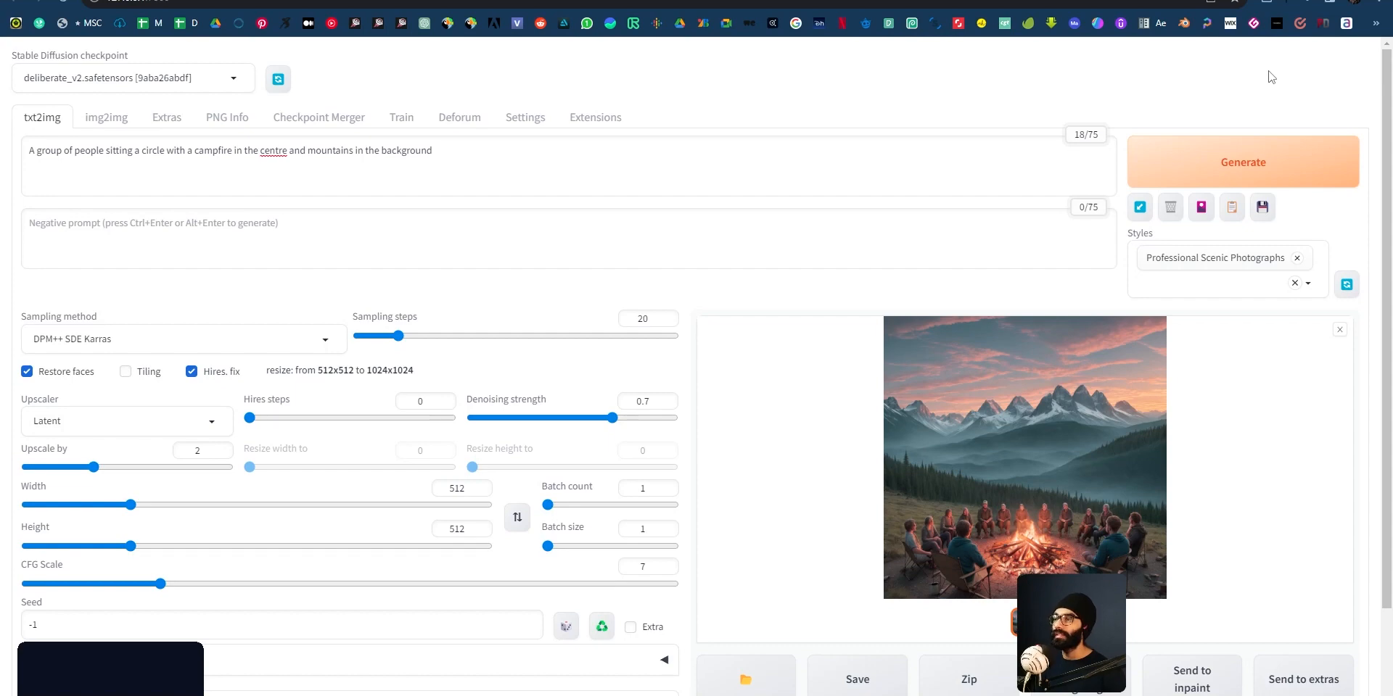
Step: Switch to Photoshop and open the recent file Ai statics_4.2.psd
key("alt+Tab")
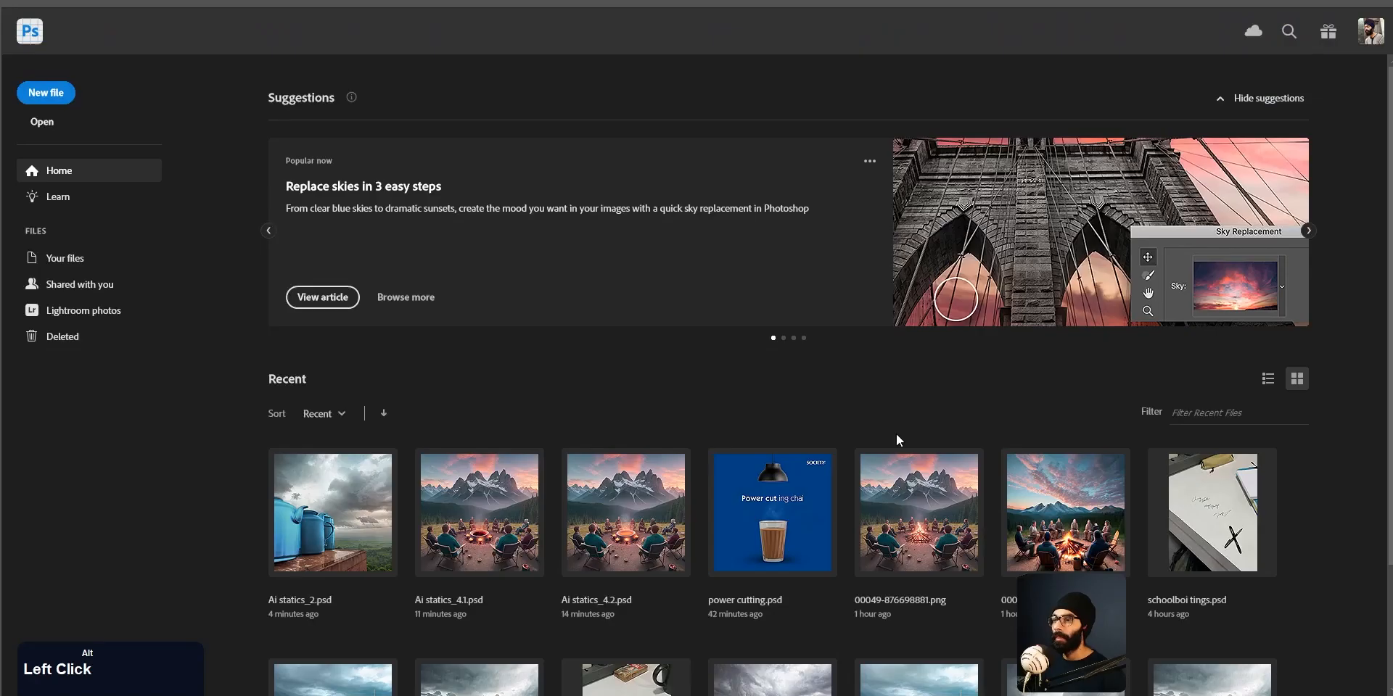
left_click(1095, 290)
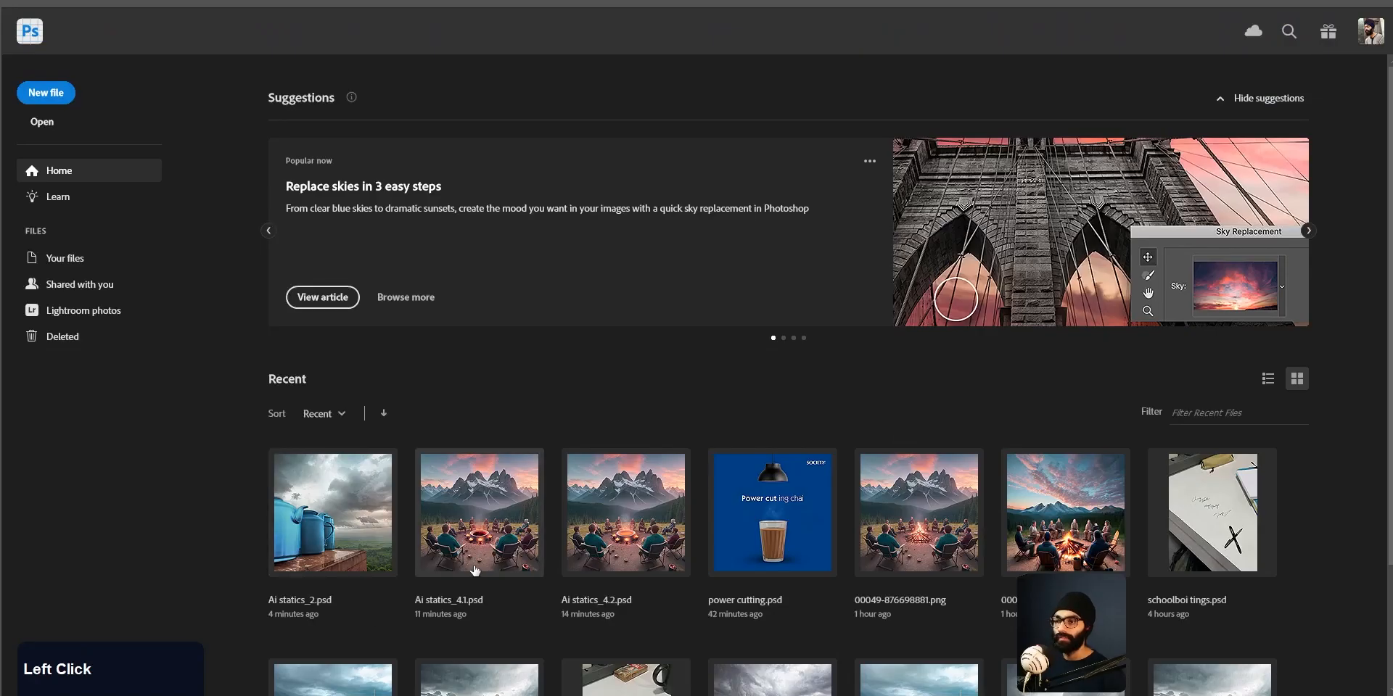
left_click(593, 548)
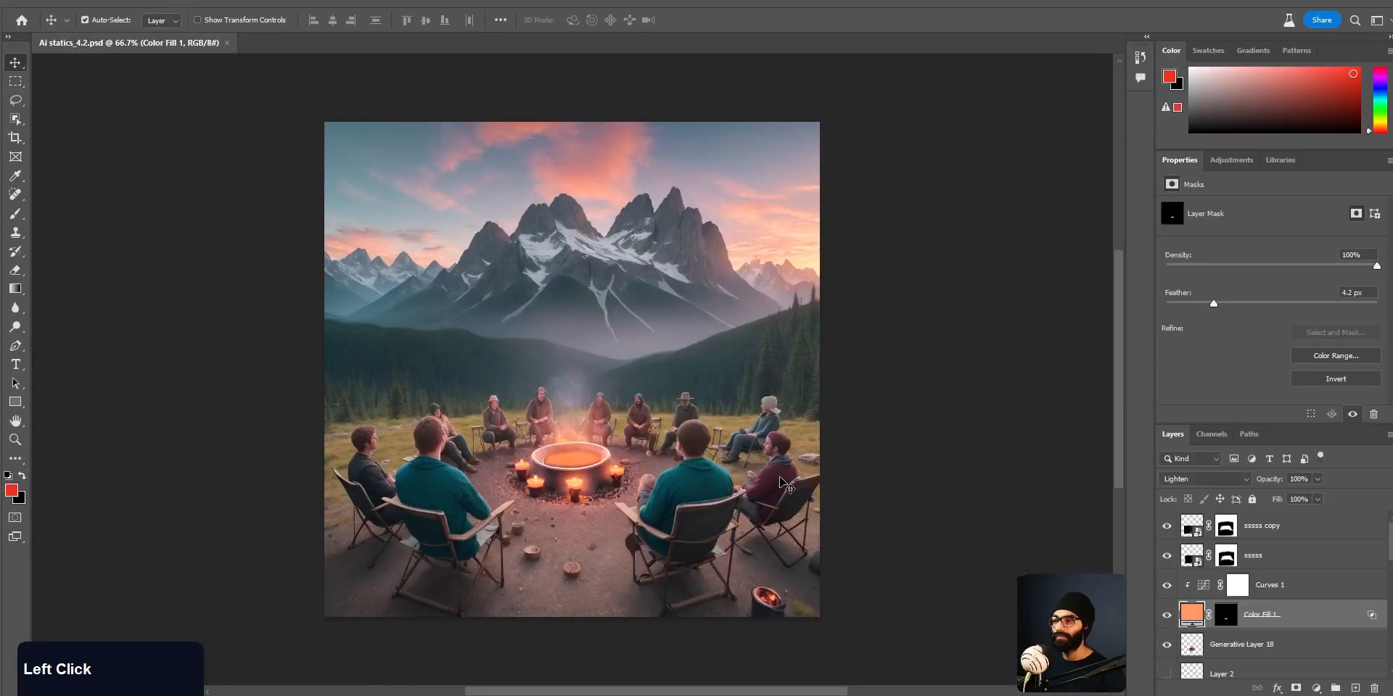
Step: Extend the canvas with a 16:9 crop that keeps the full image height and adds equal empty areas on both sides, with Delete Cropped Pixels off
key("c")
left_click(178, 21)
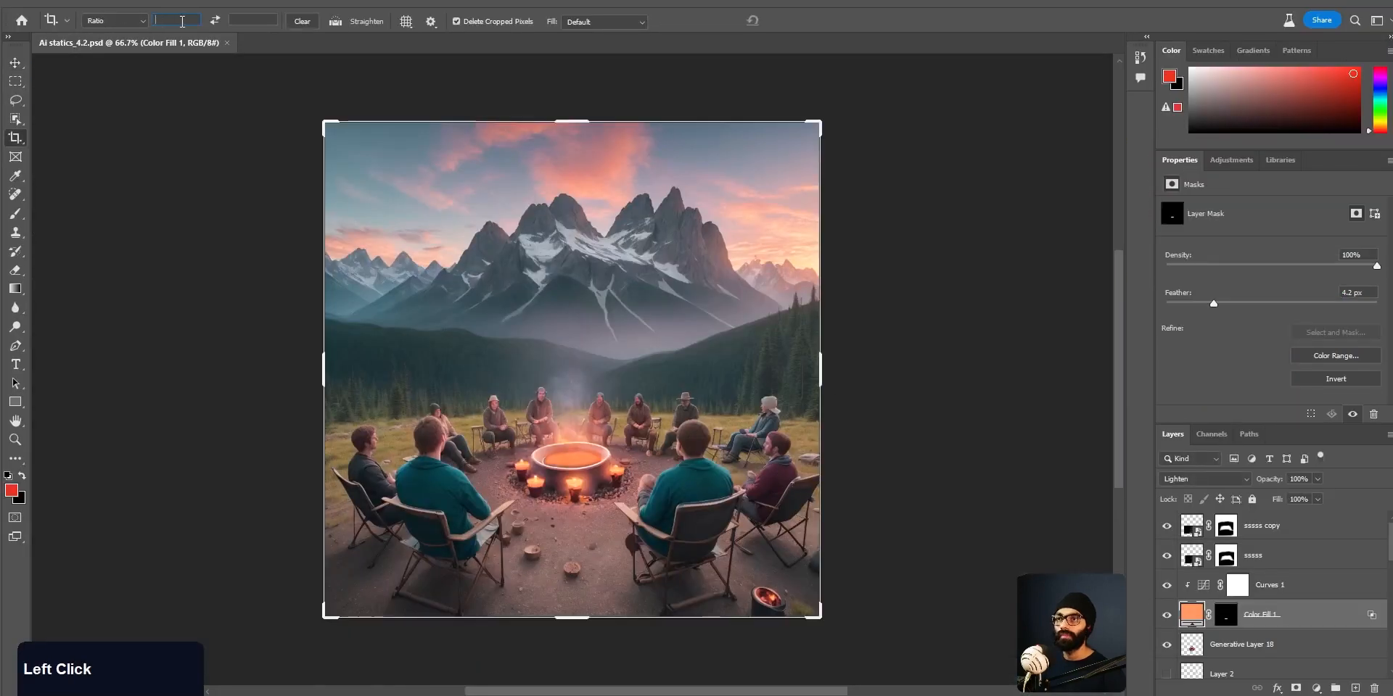
left_click(115, 21)
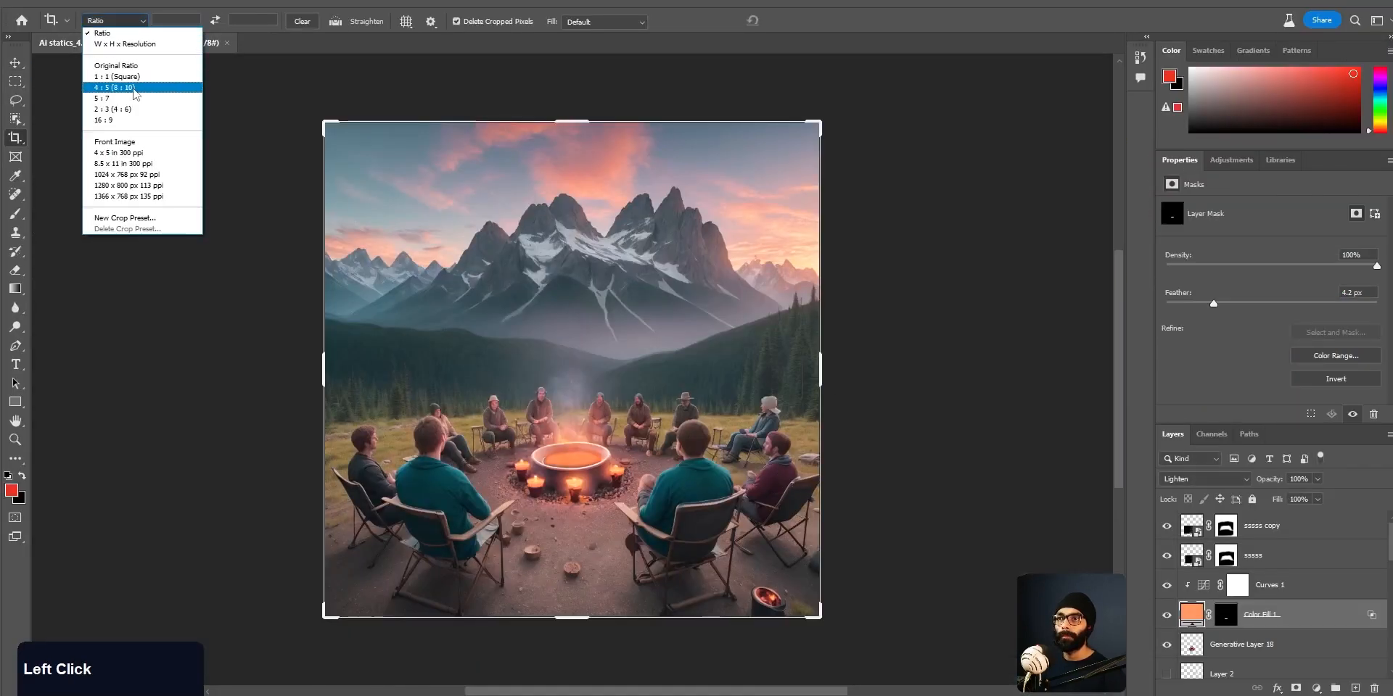
left_click(104, 120)
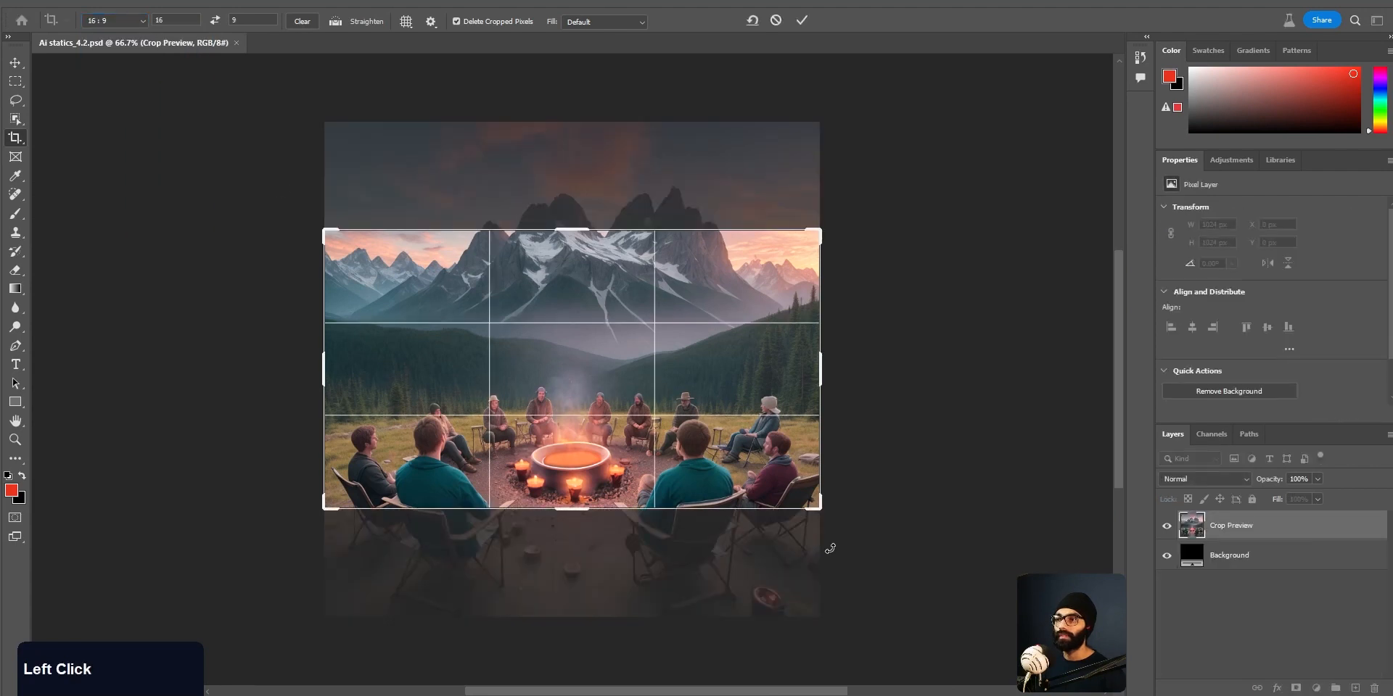
left_click_drag(828, 518, 1007, 640)
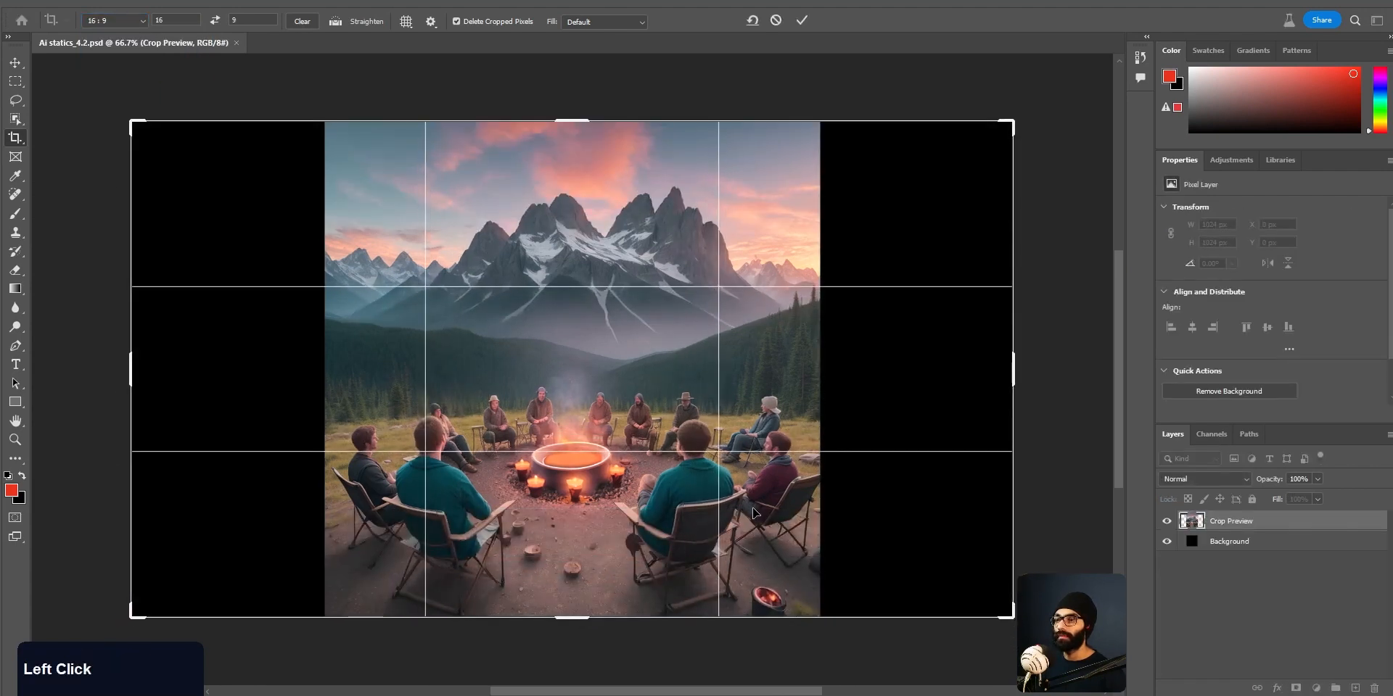
left_click(800, 23)
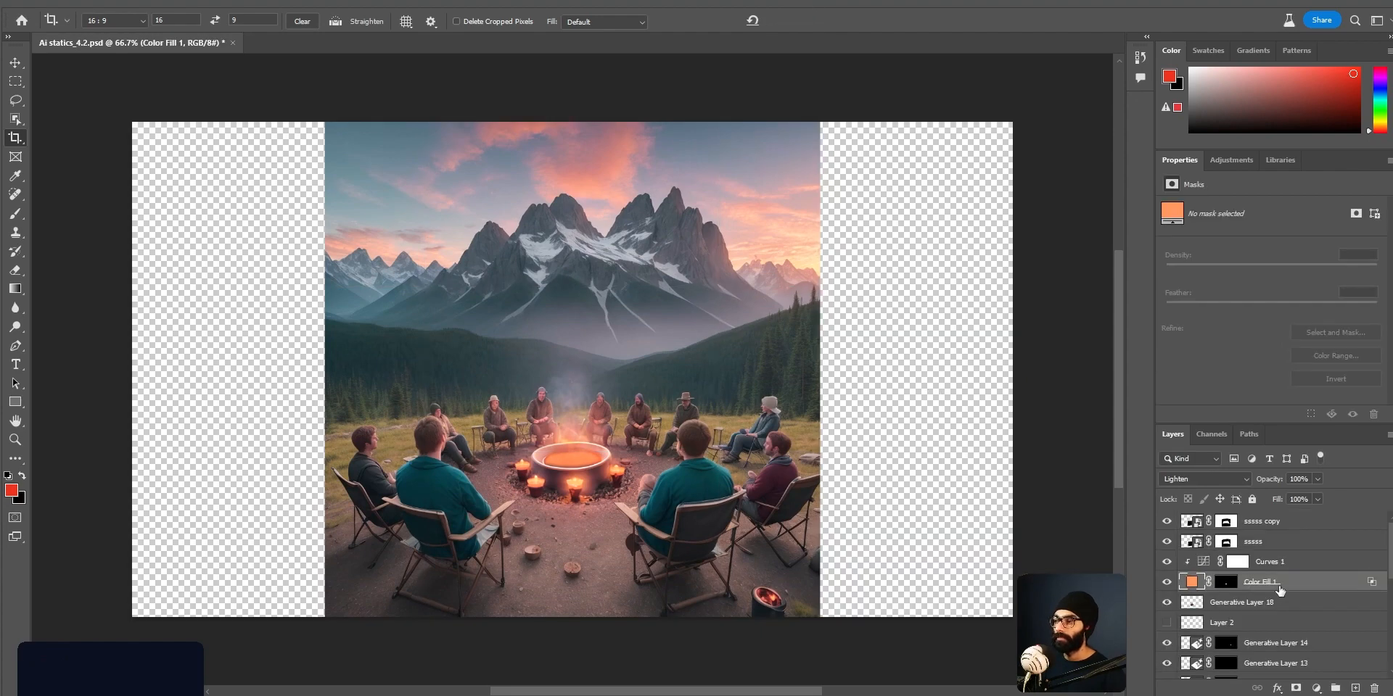
Step: Select the empty canvas area right of the image and fill it using Generative Fill with a blank prompt
key("m")
left_click_drag(820, 123, 1012, 617)
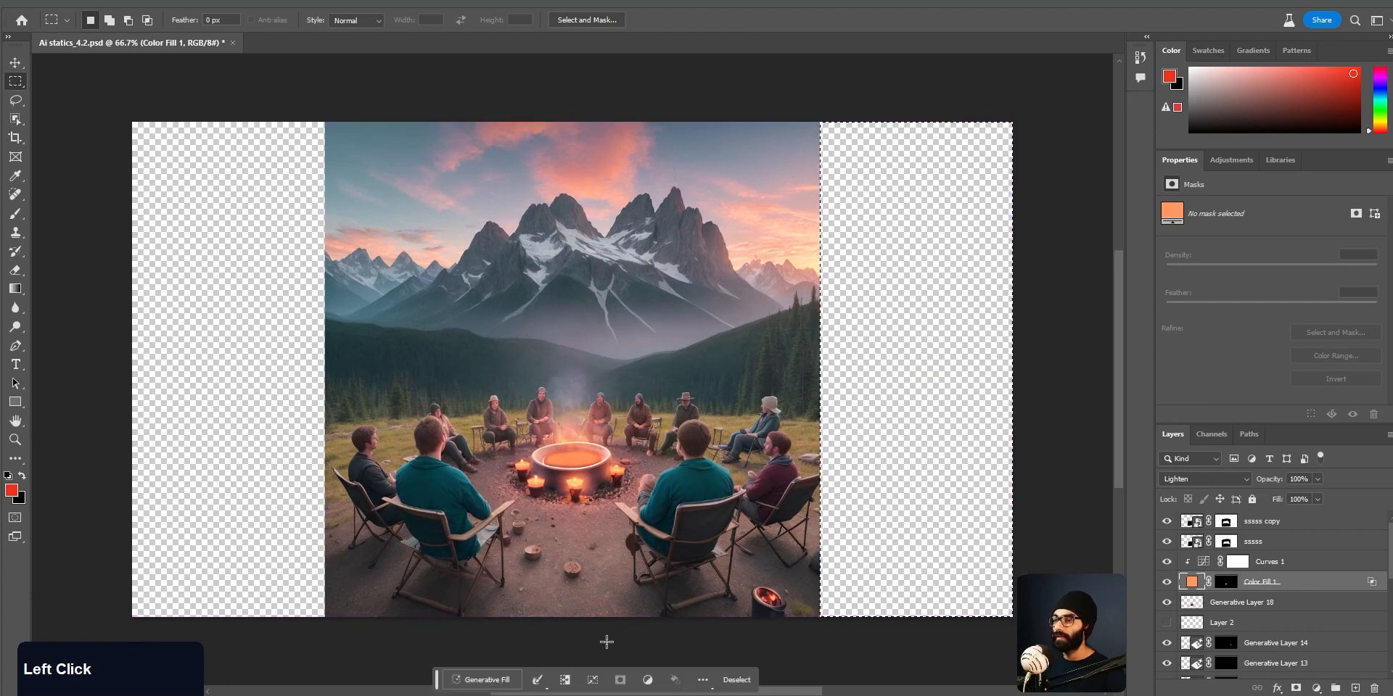
left_click(483, 680)
left_click(687, 679)
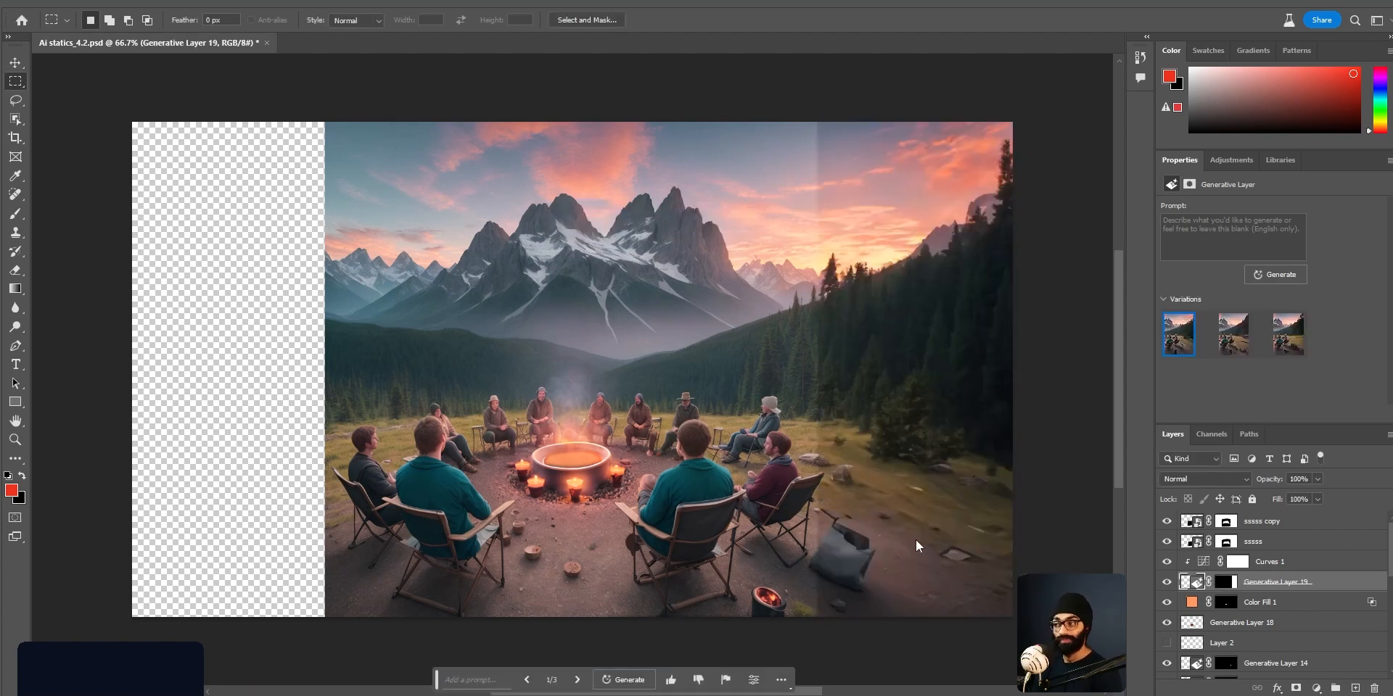
Step: Check how the Curves 1 adjustment and its mask affect the new right-hand fill, and delete that adjustment layer
left_click(1291, 543)
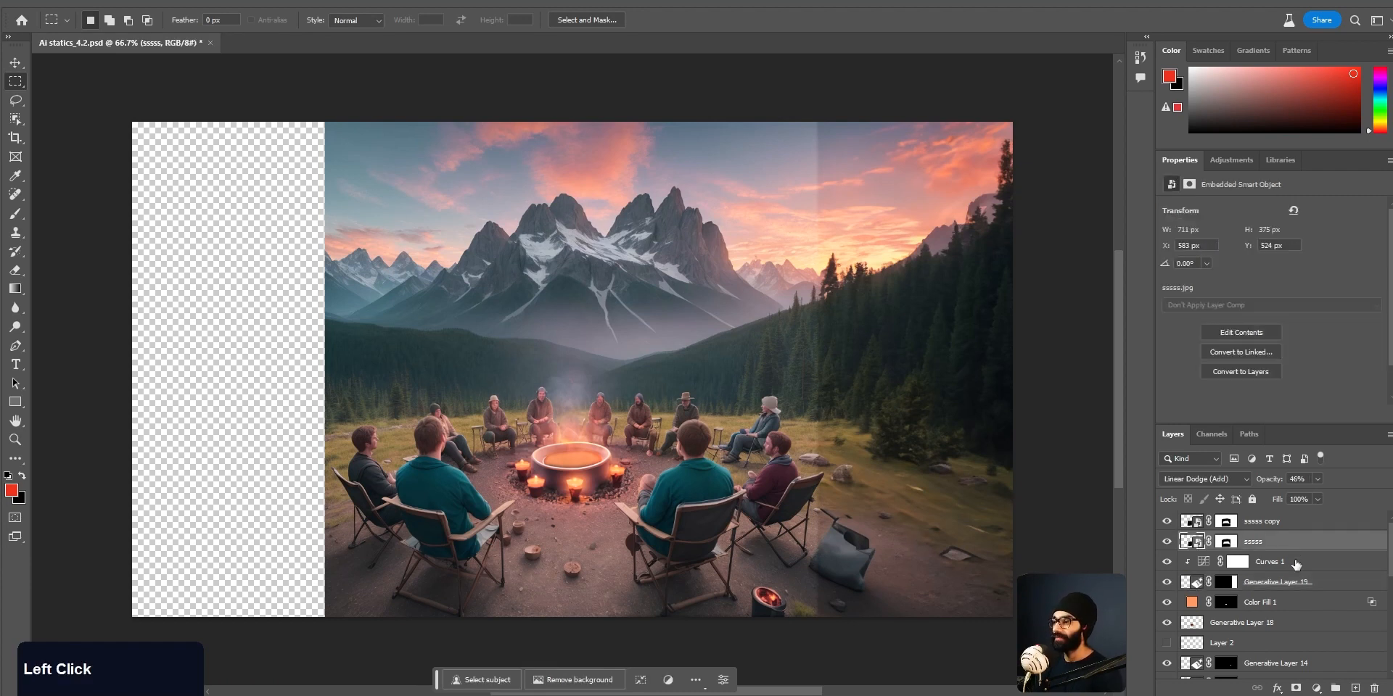
left_click(1296, 563)
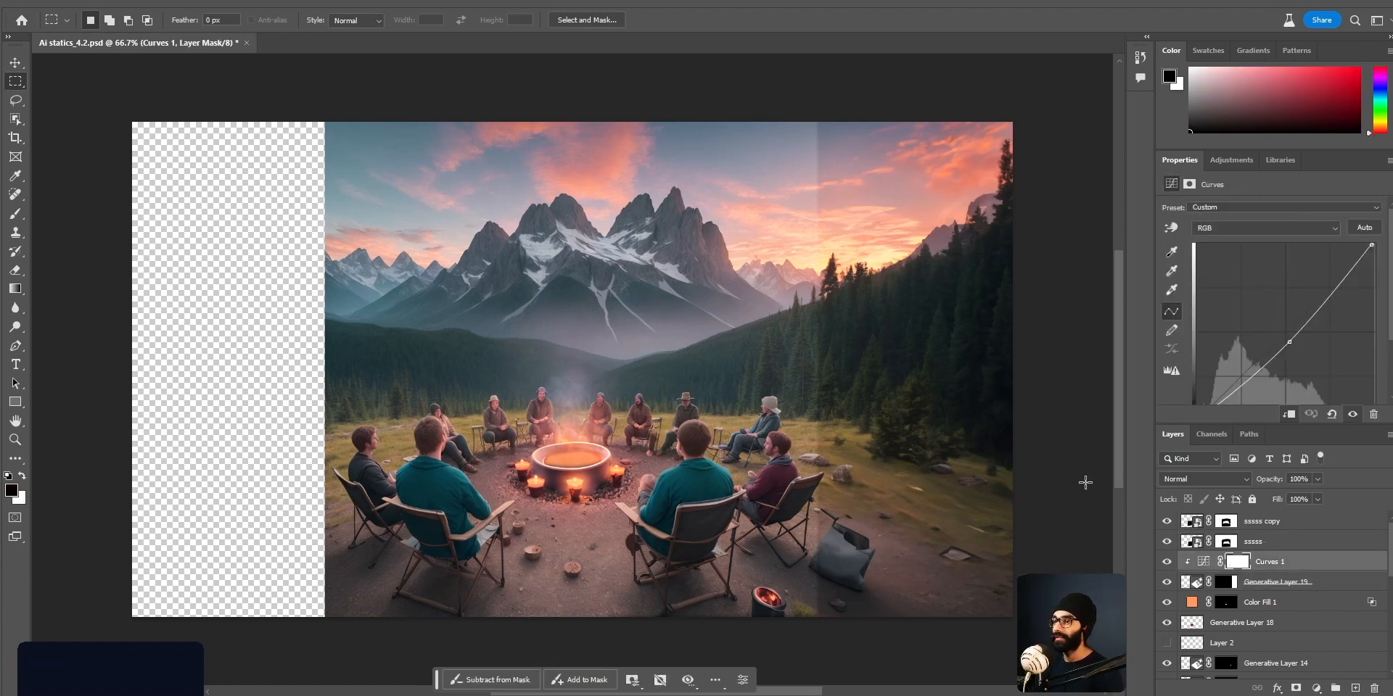
left_click(1166, 563)
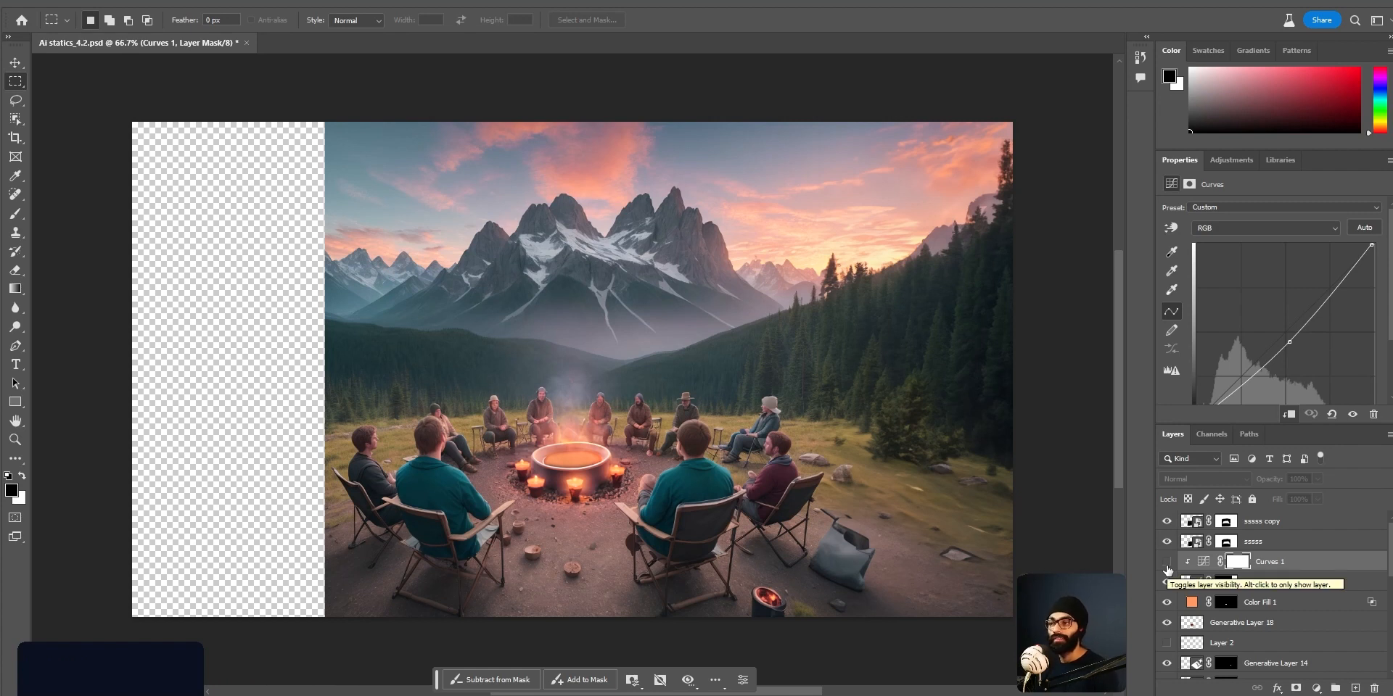
left_click(1203, 563)
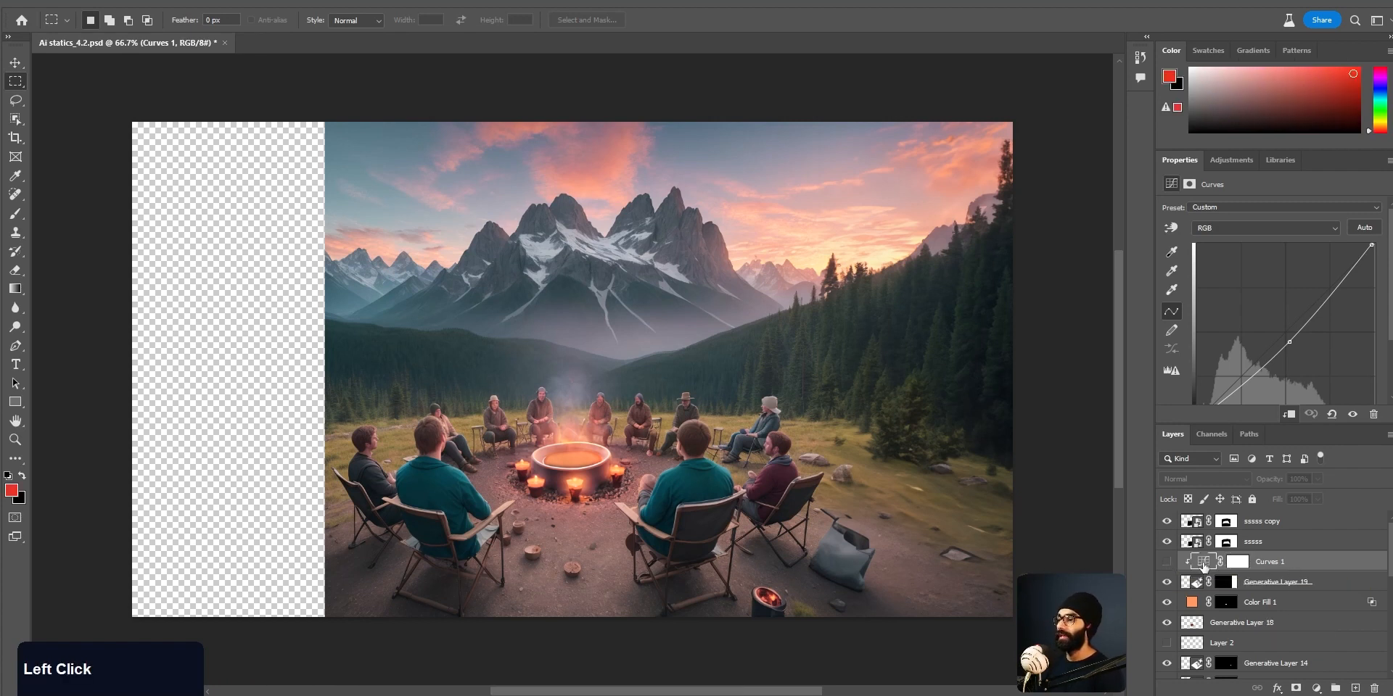
left_click(1167, 563)
left_click(1237, 563)
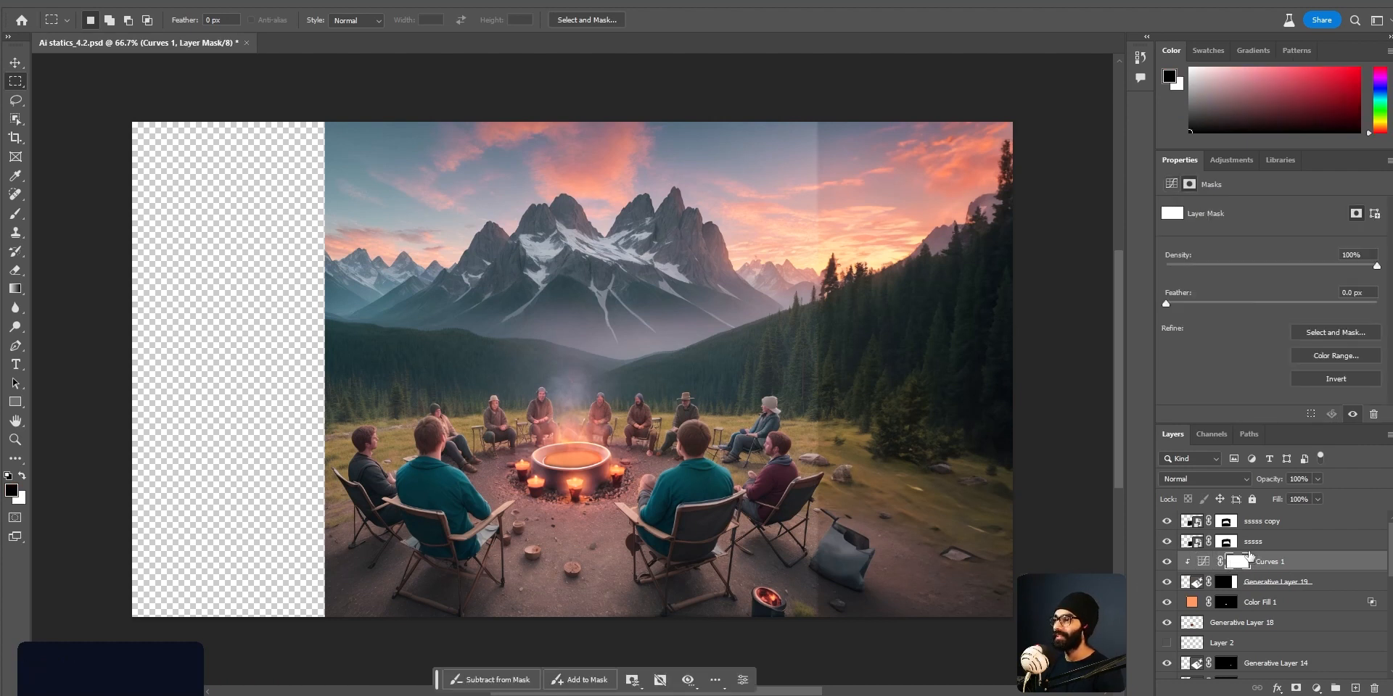
left_click(1171, 183)
left_click(1188, 185)
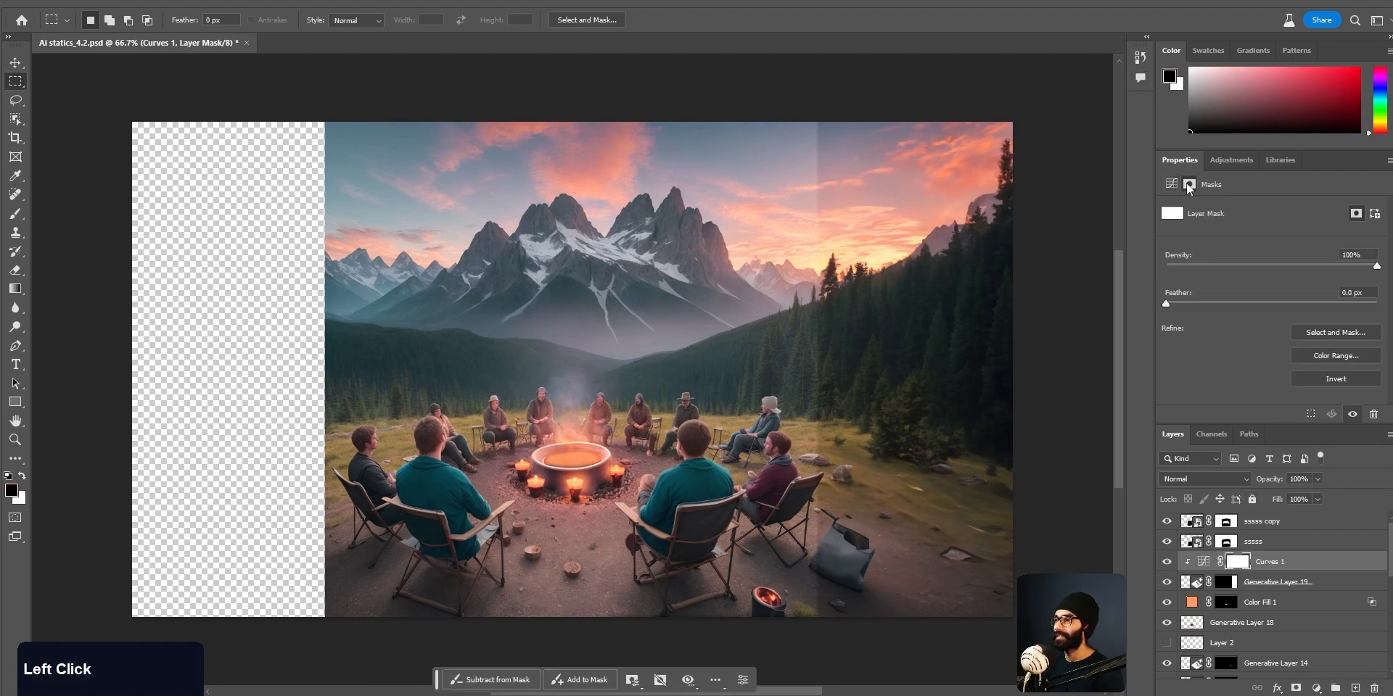
left_click(1374, 214)
left_click(1356, 214)
Step: Select the empty canvas area left of the image and fill it using Generative Fill with a blank prompt
left_click_drag(132, 122, 325, 647)
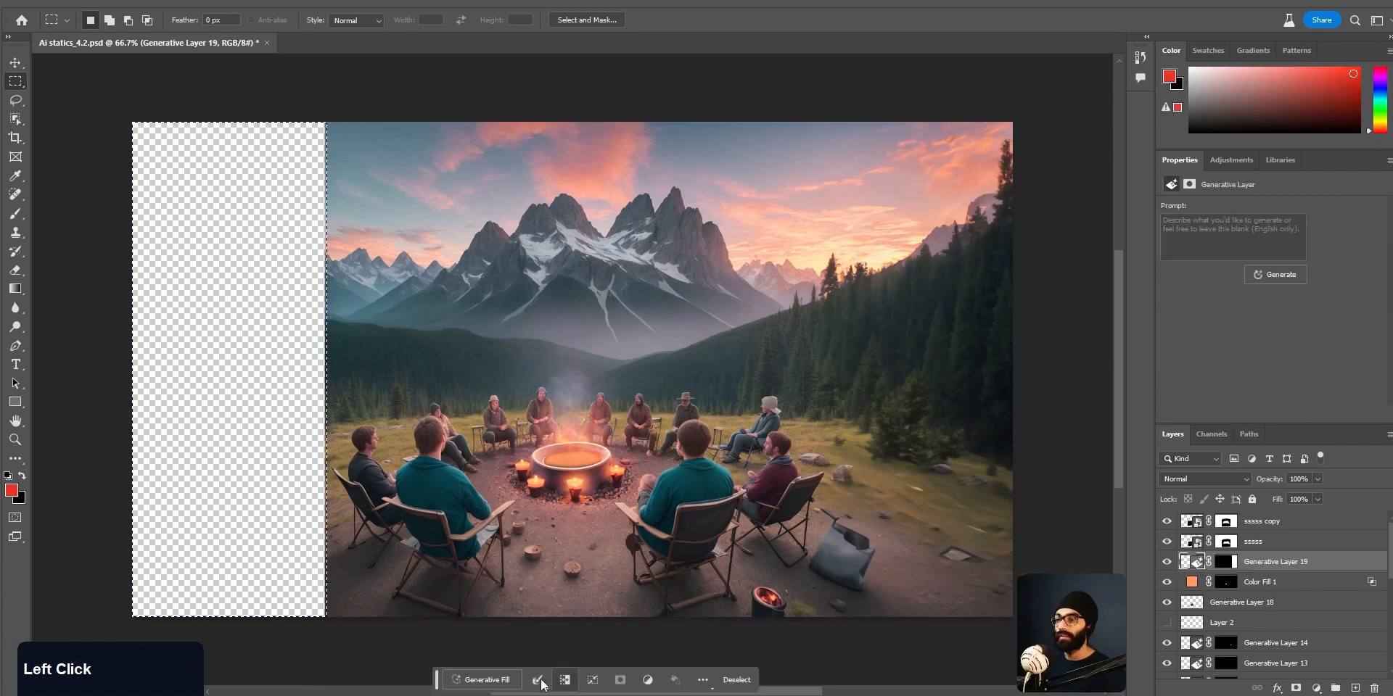
left_click(507, 680)
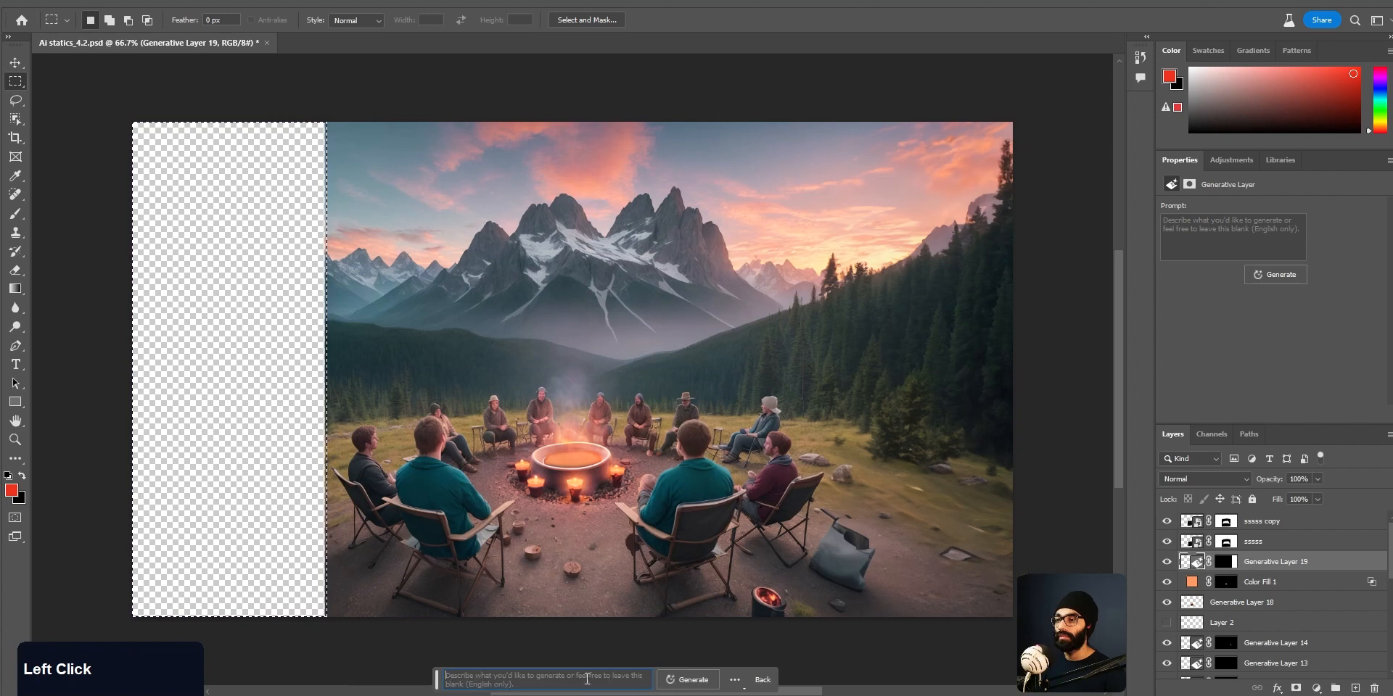
left_click(687, 680)
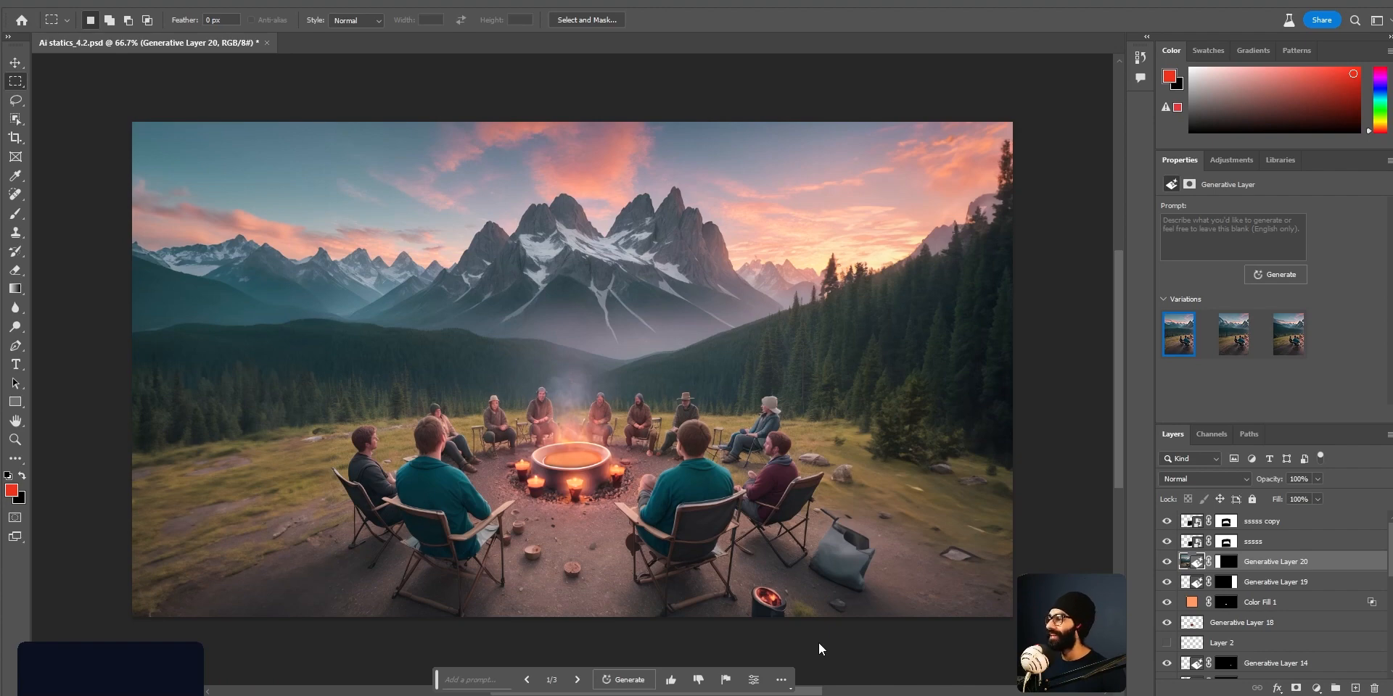
Step: Examine the widened campfire scene enlarged with the interface panels hidden, and bring the panels back
middle_click(818, 642)
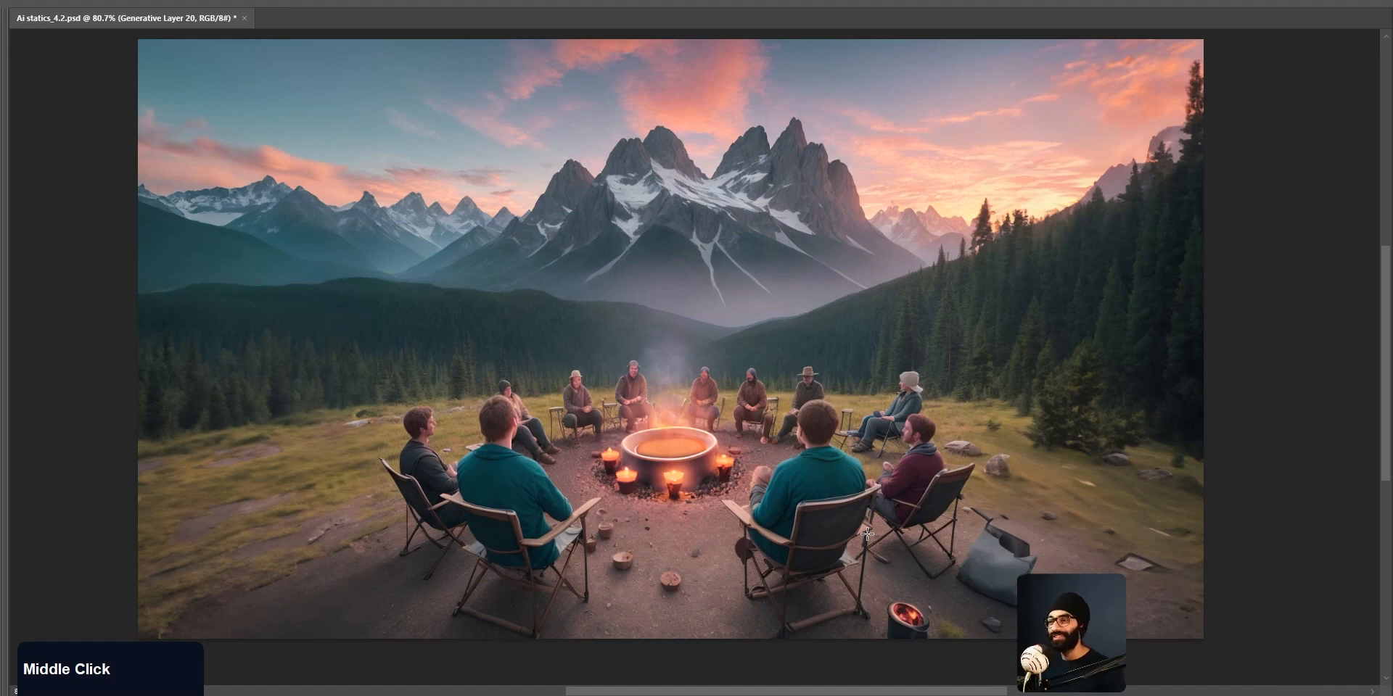
key("Tab")
scroll(1222, 586, "down", 1)
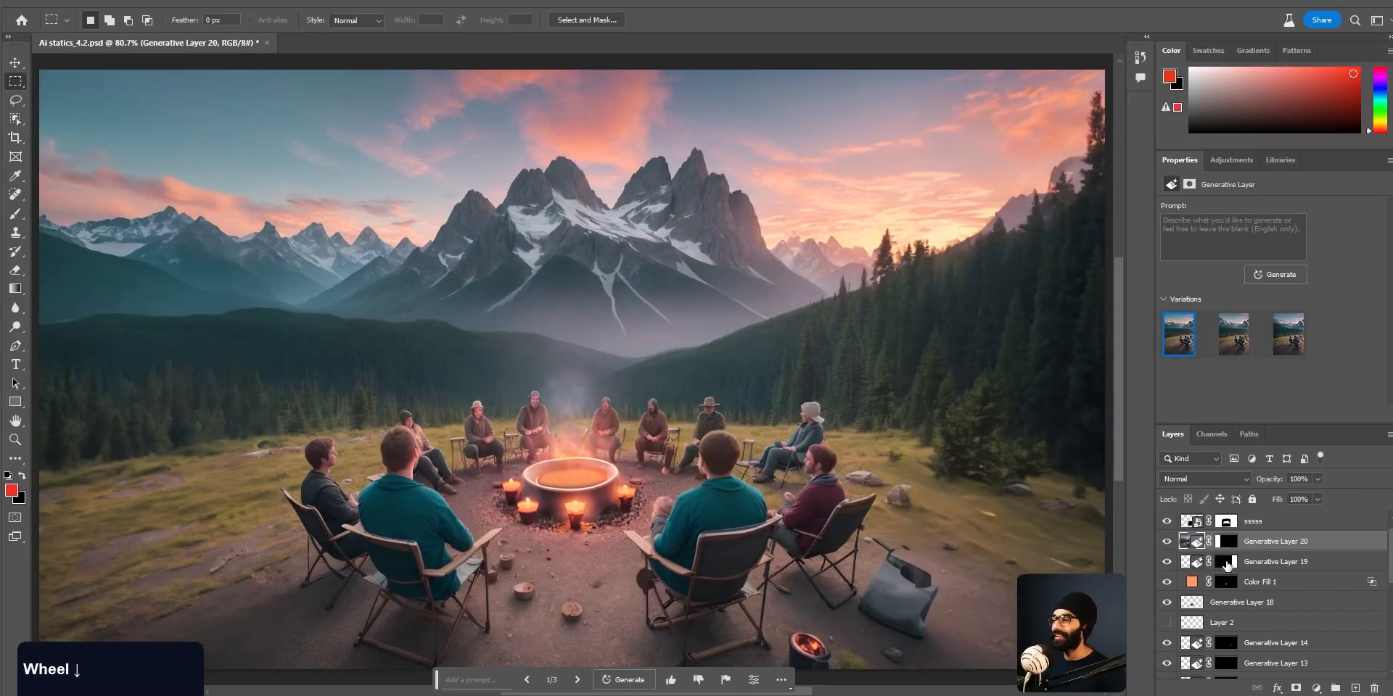
Step: Compare the campfire scene with the Color Fill 1 and Generative Layer 19 layers hidden and shown, leaving both visible
left_click(1168, 581)
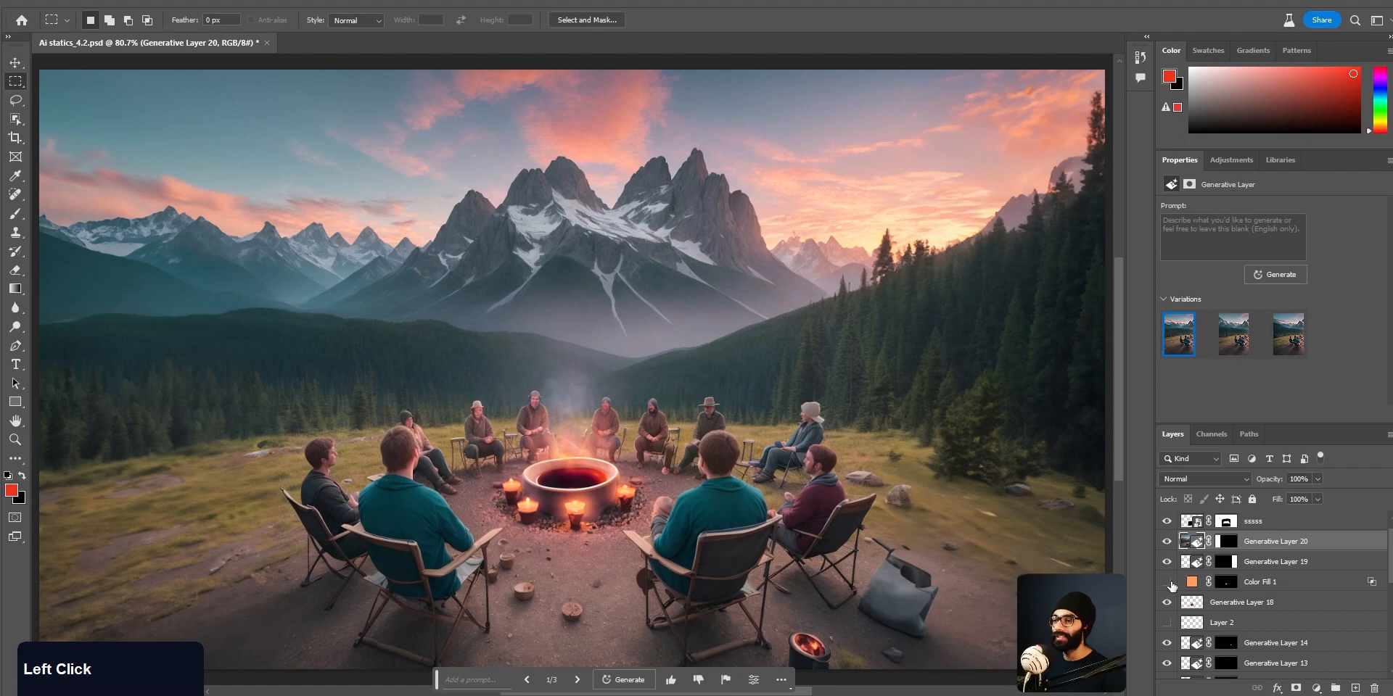
scroll(484, 551, "up", 3)
left_click(1167, 567)
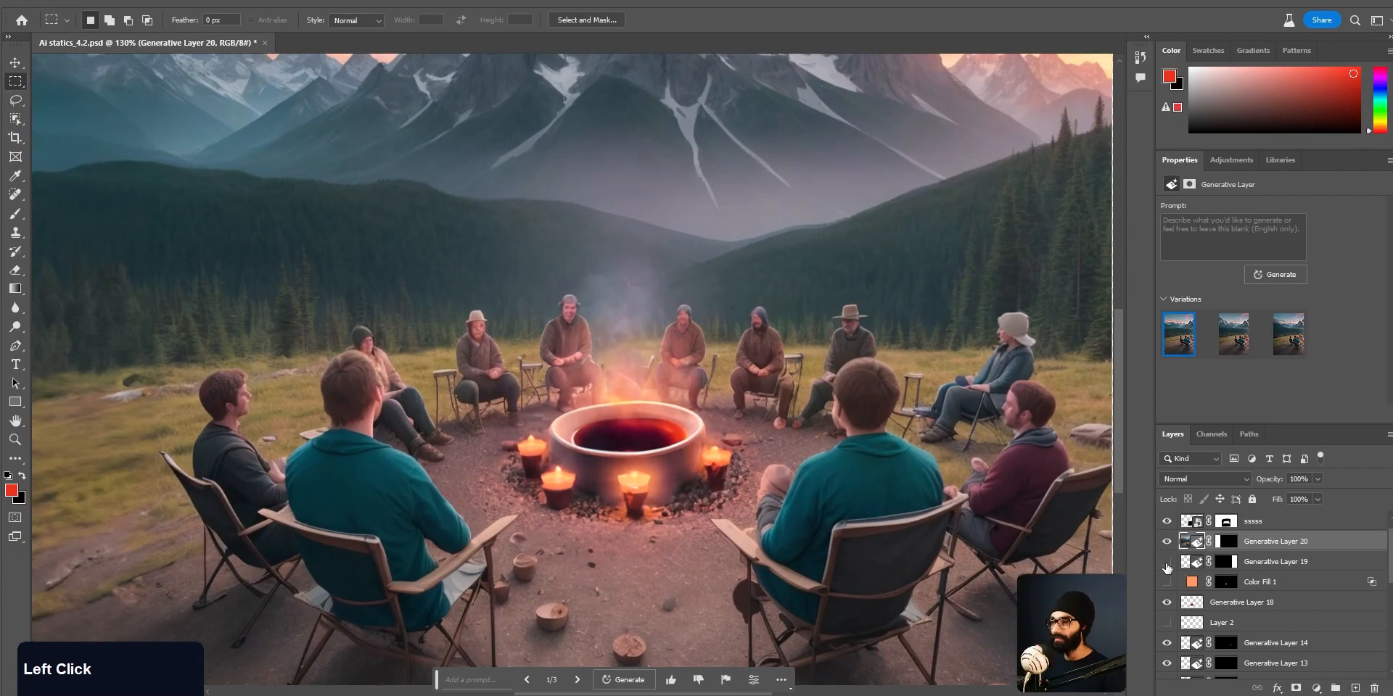
left_click(1167, 561)
left_click(1167, 582)
left_click(1167, 562)
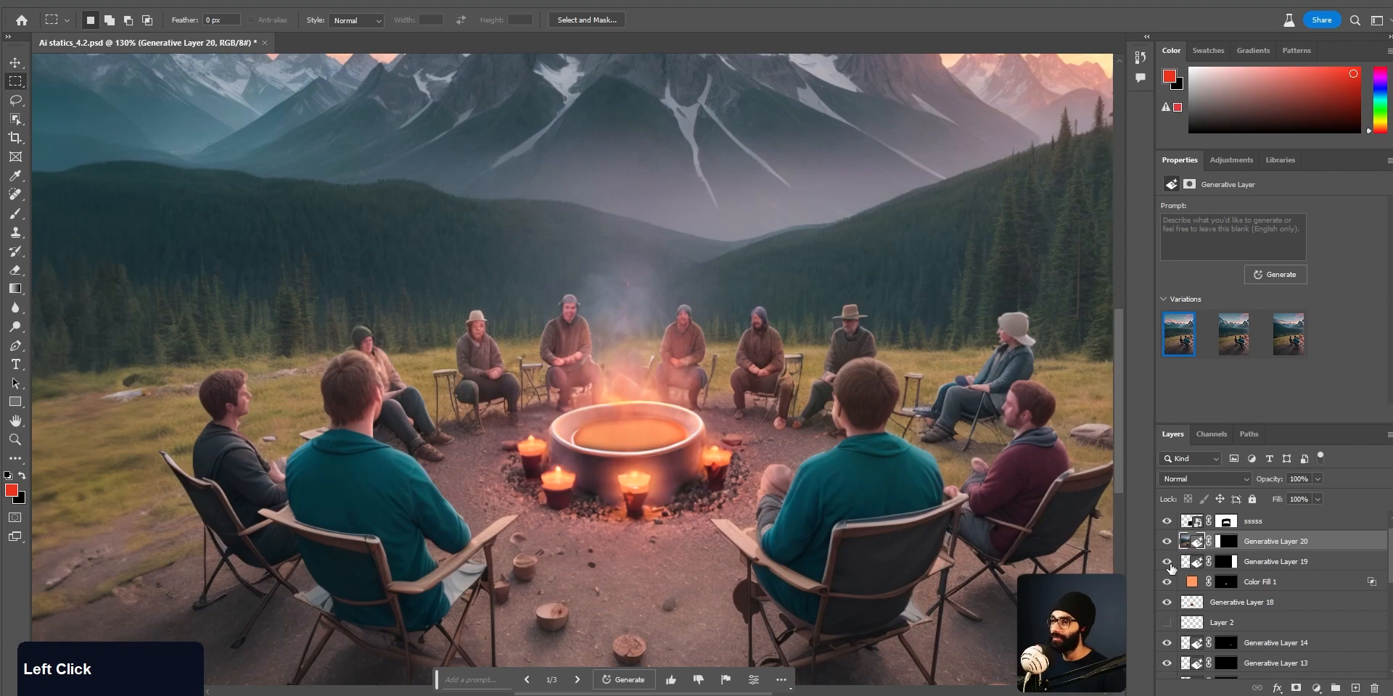
Step: Compare the scene with the sssss and sssss copy layers hidden and shown, and review the whole widened image
scroll(1196, 552, "up", 1)
left_click(1167, 521)
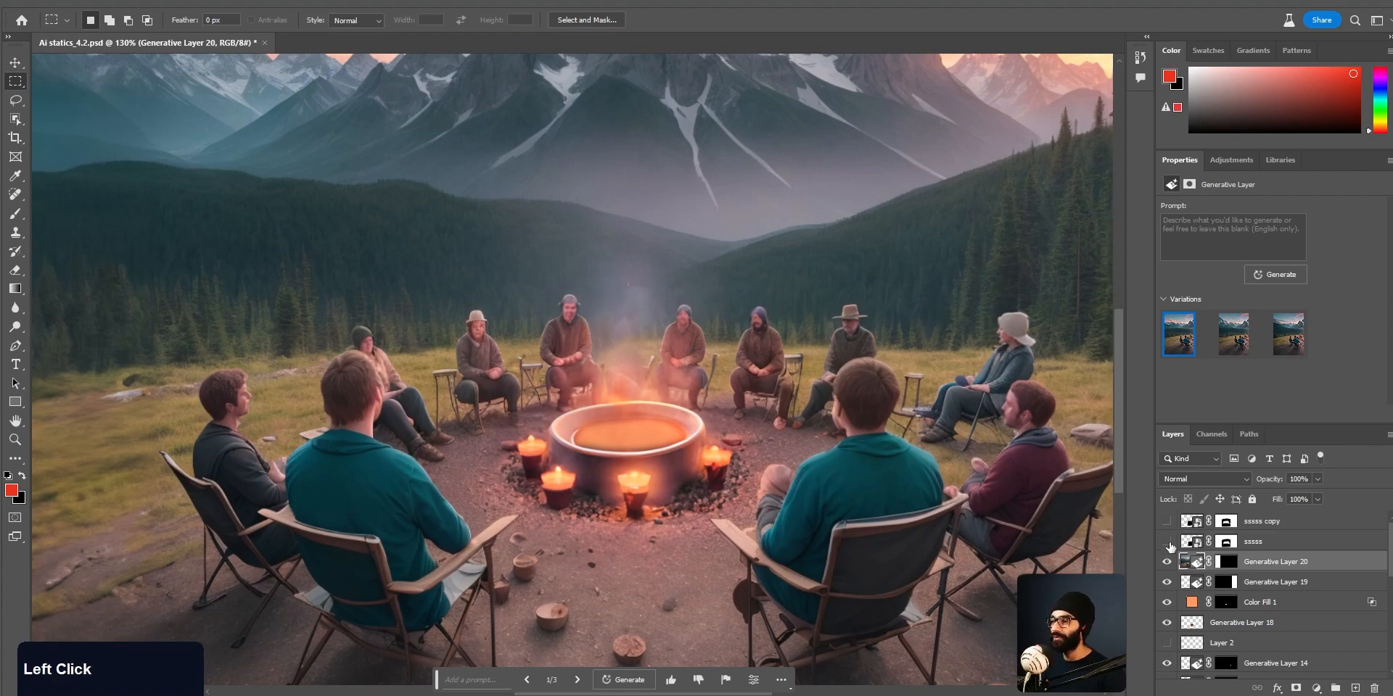
left_click(1167, 521)
scroll(789, 470, "down", 3, "alt")
scroll(789, 469, "down", 2, "alt")
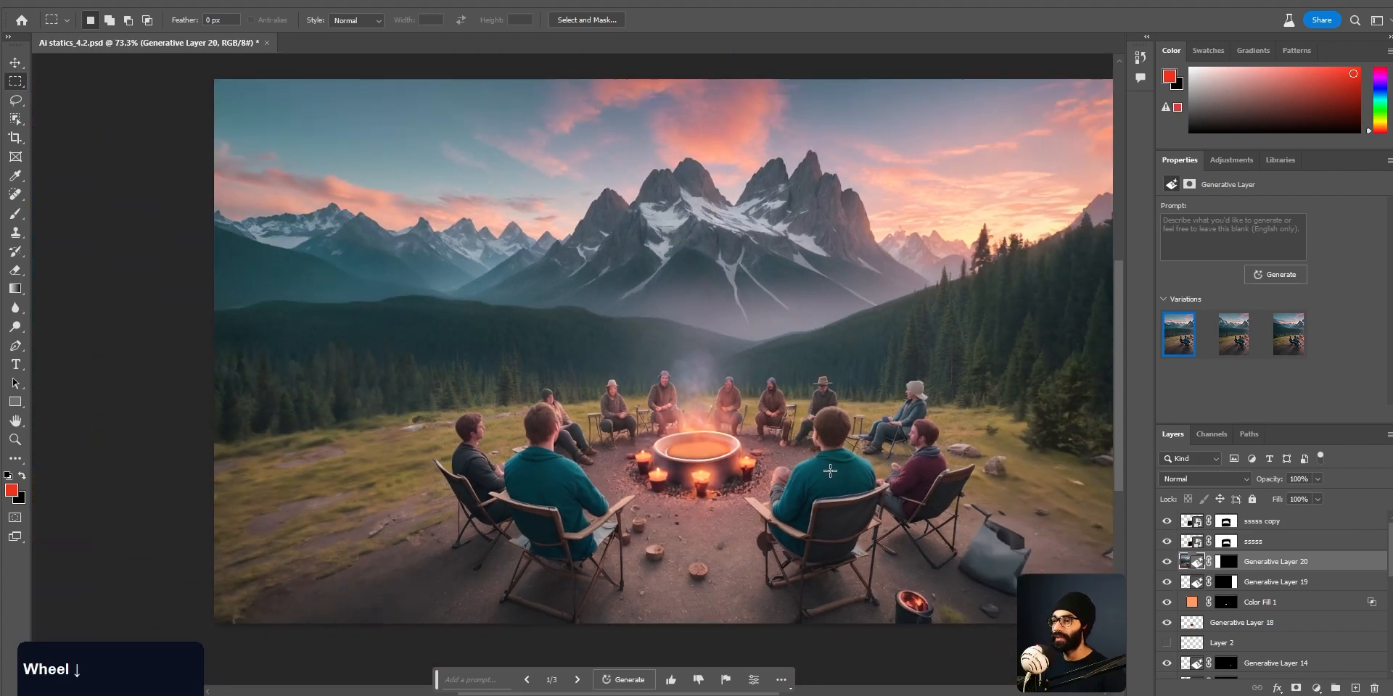
middle_click(718, 476)
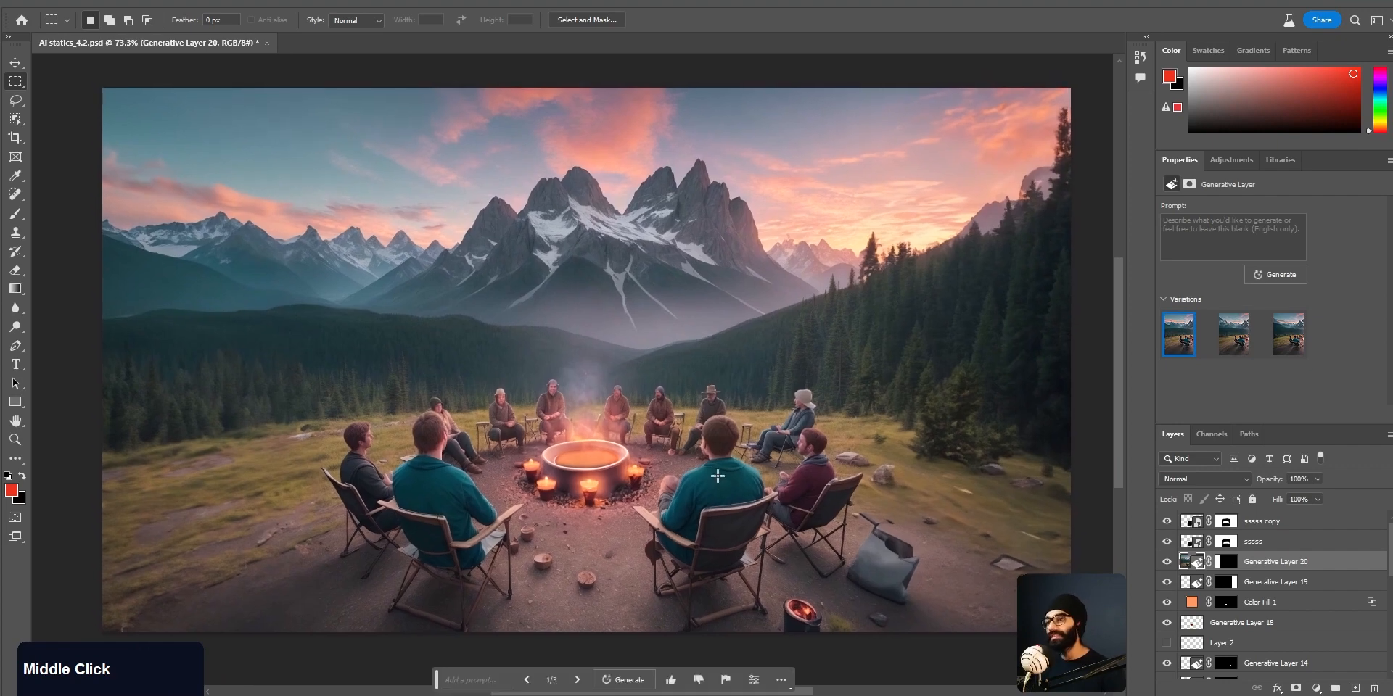